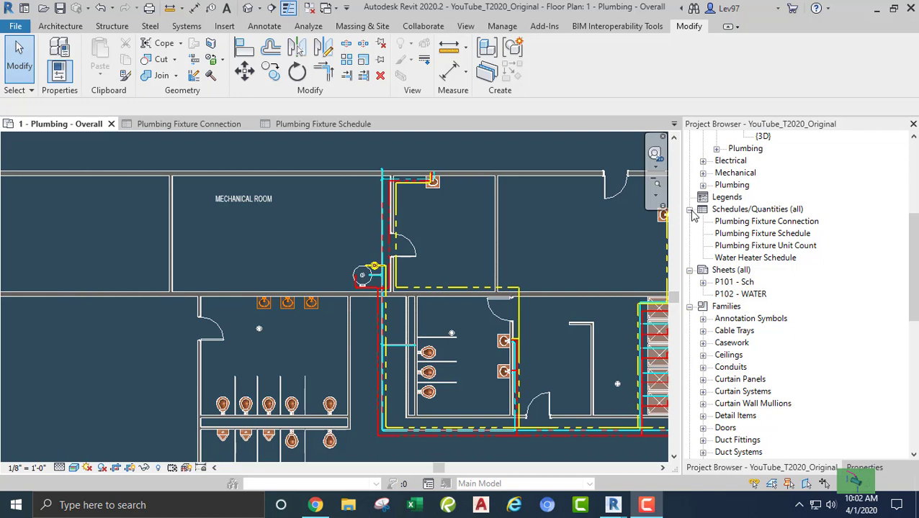
Step: Open the Plumbing Fixture Connection schedule from Schedules/Quantities in the Project Browser
double_click(738, 224)
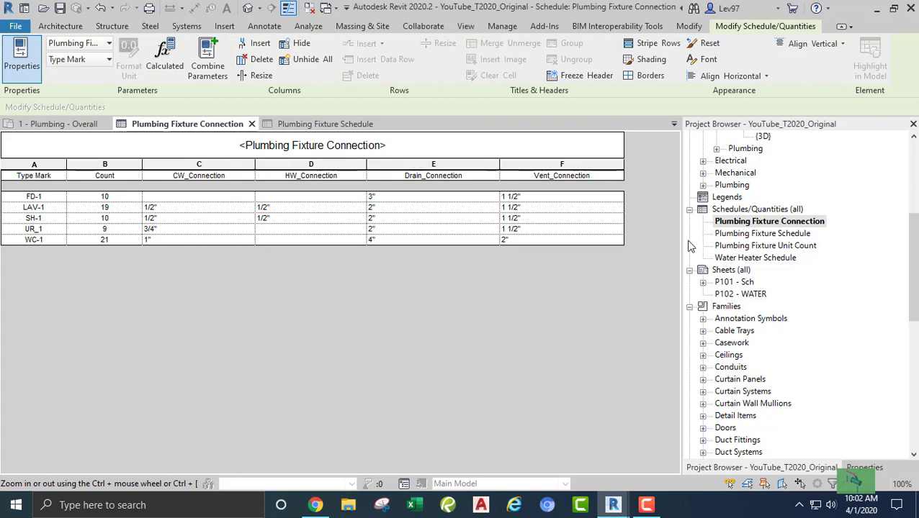
Step: Open sheet P101 - Sch, cancel the save reminder, and zoom onto its three schedules
double_click(727, 284)
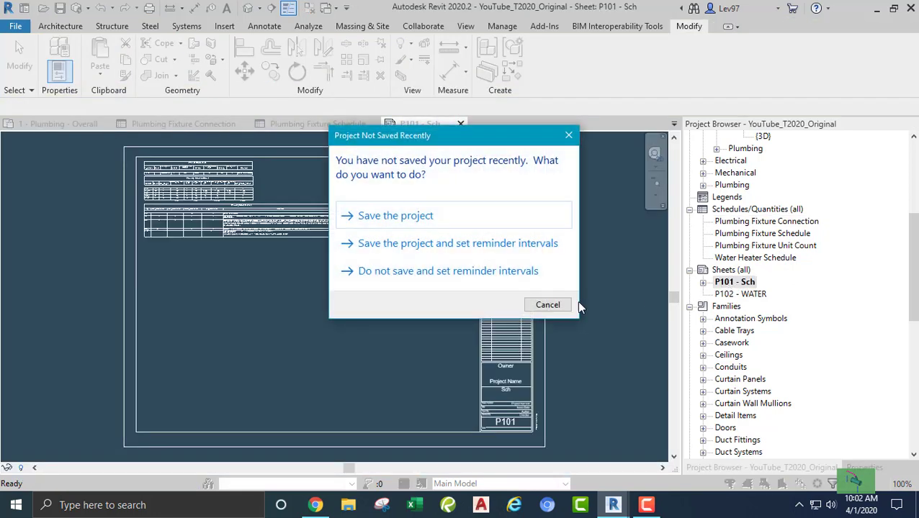
click(406, 203)
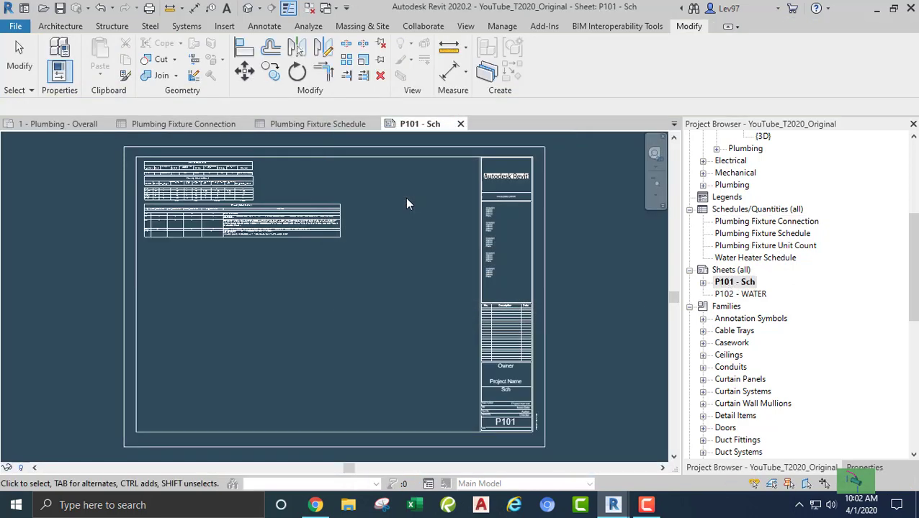
middle_drag(234, 270, 485, 399)
scroll(385, 245, up, 2)
scroll(497, 302, up, 3)
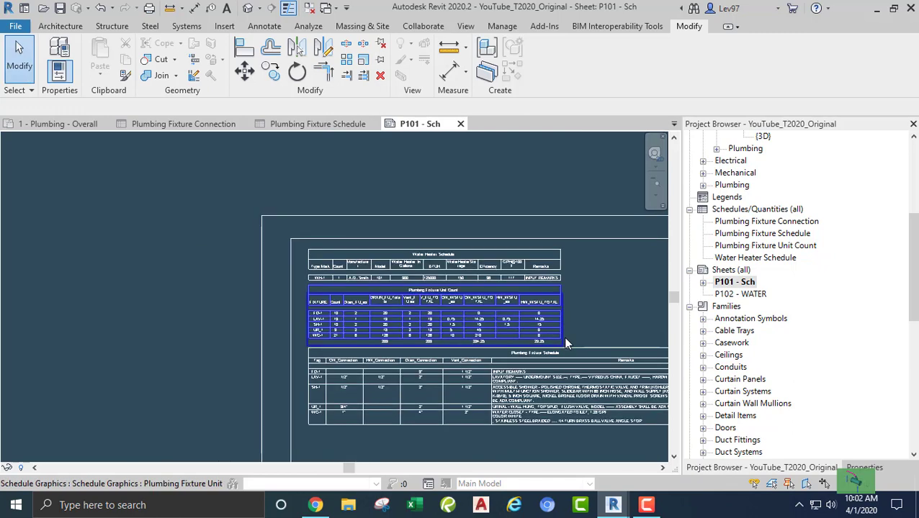
scroll(360, 216, up, 2)
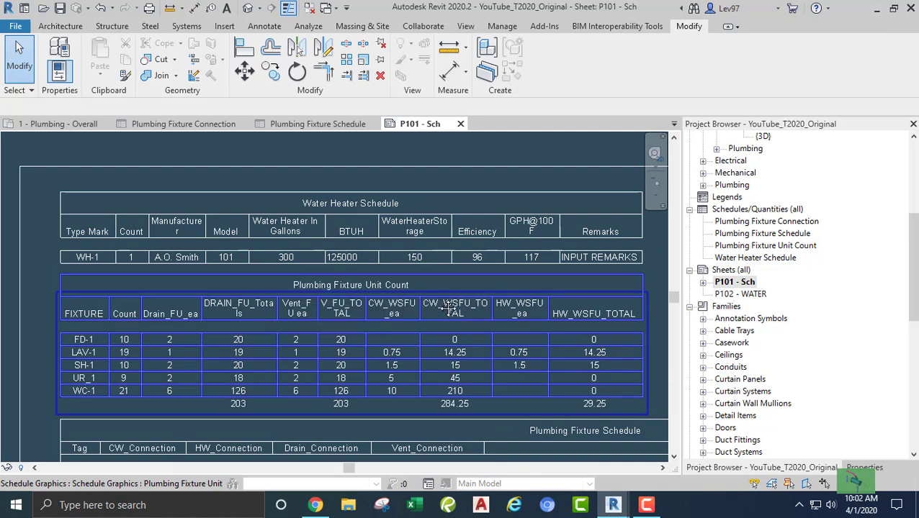
middle_drag(447, 310, 337, 247)
scroll(327, 252, down, 2)
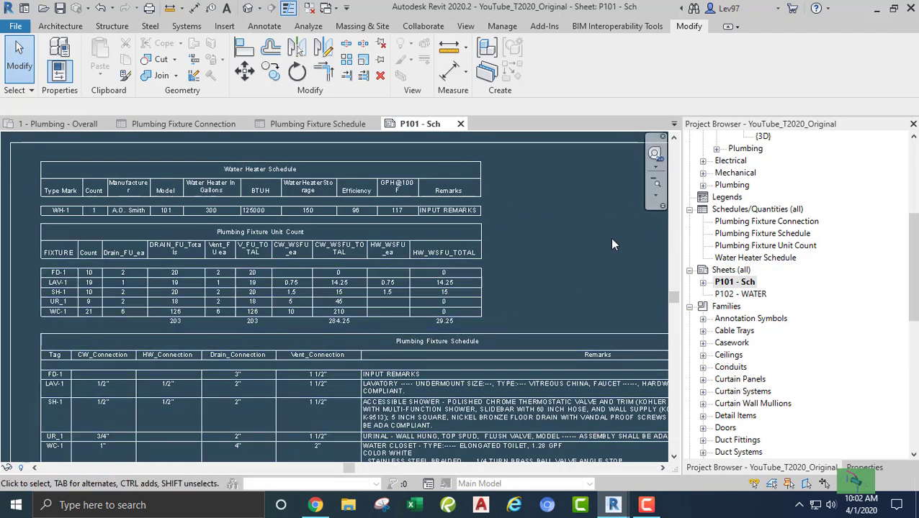
Step: Close sheet P101 - Sch and open the Plumbing Fixture Schedule view
click(223, 126)
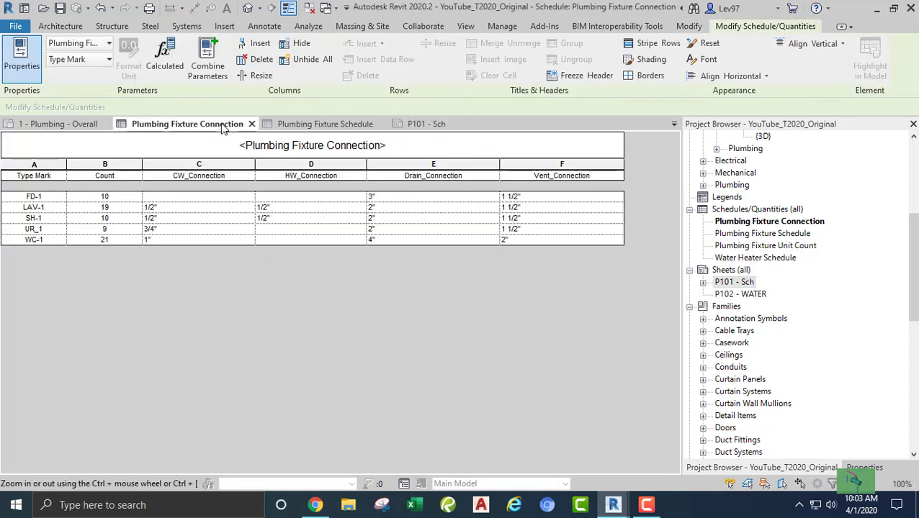
click(436, 125)
click(460, 125)
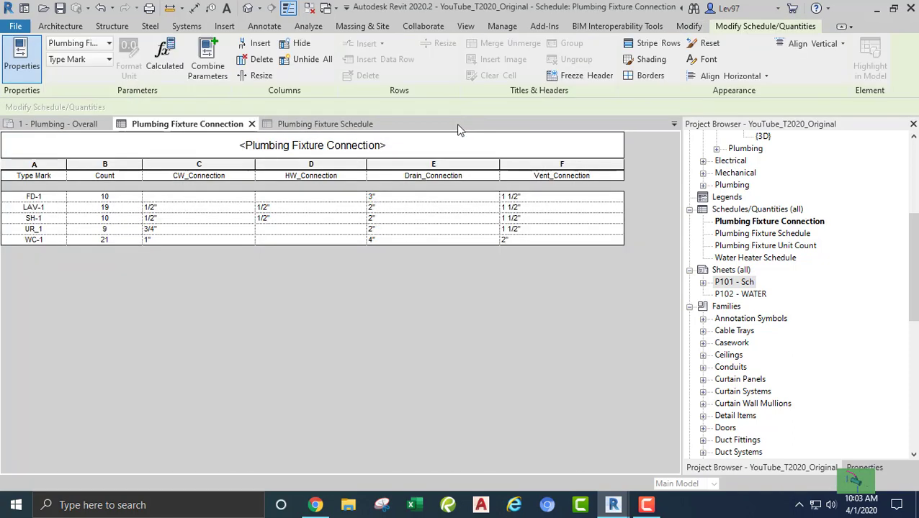
click(741, 235)
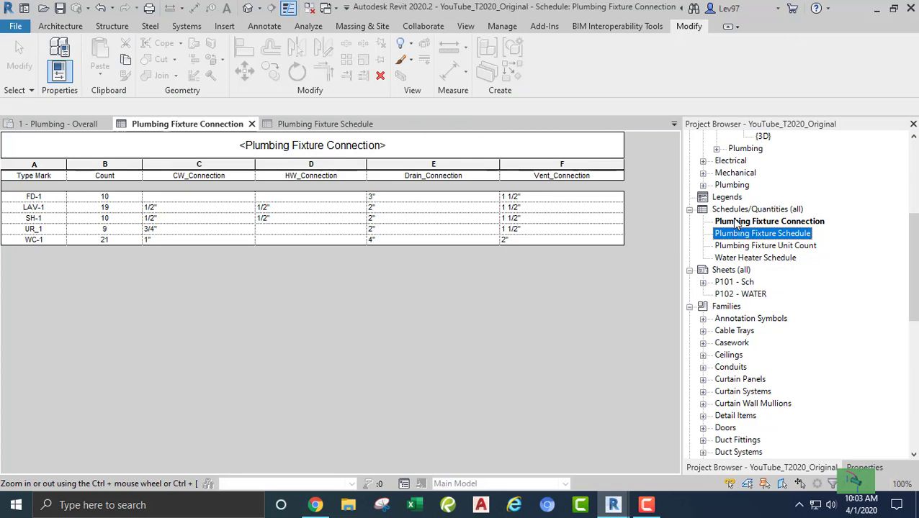
click(735, 224)
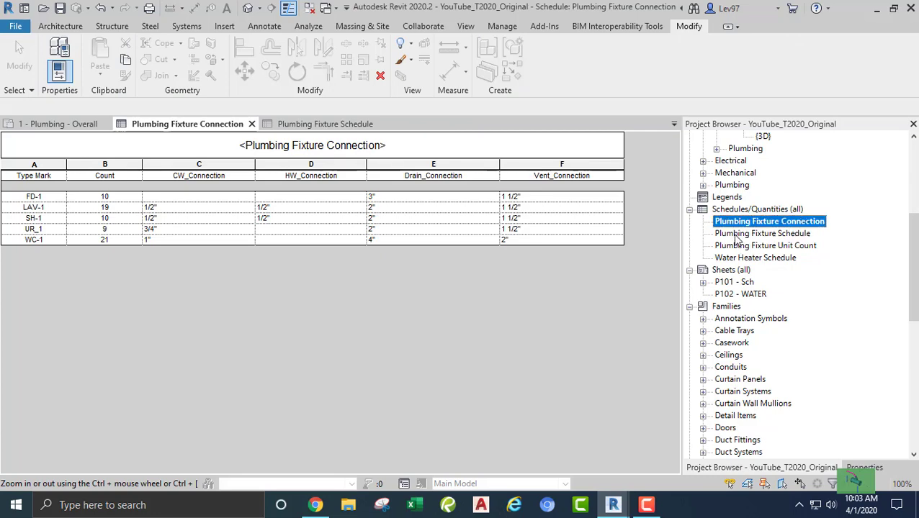
double_click(735, 234)
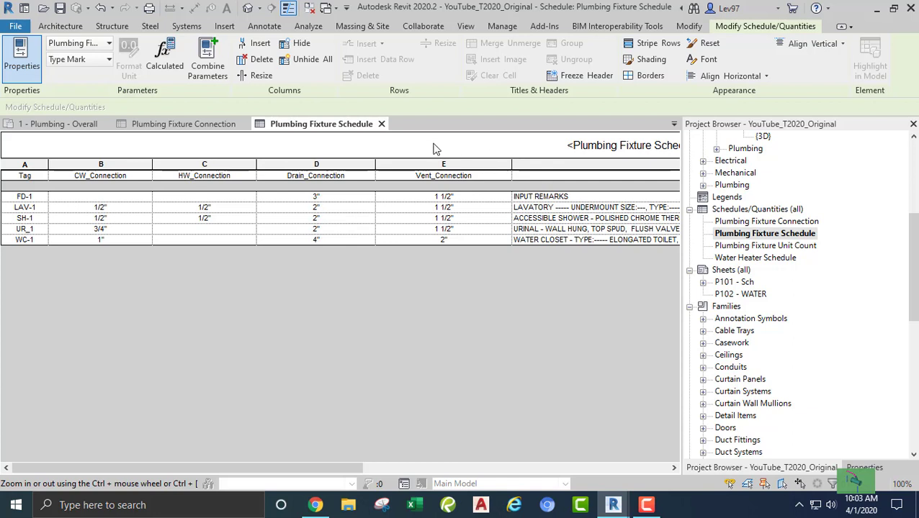
Step: Compare the Plumbing Fixture Connection and Plumbing Fixture Schedule tables, ending on Plumbing Fixture Connection
click(153, 125)
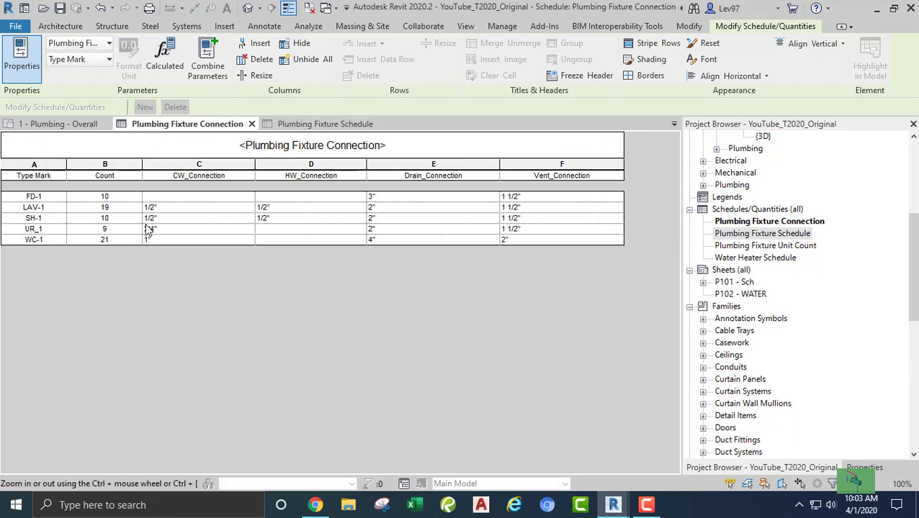
click(335, 127)
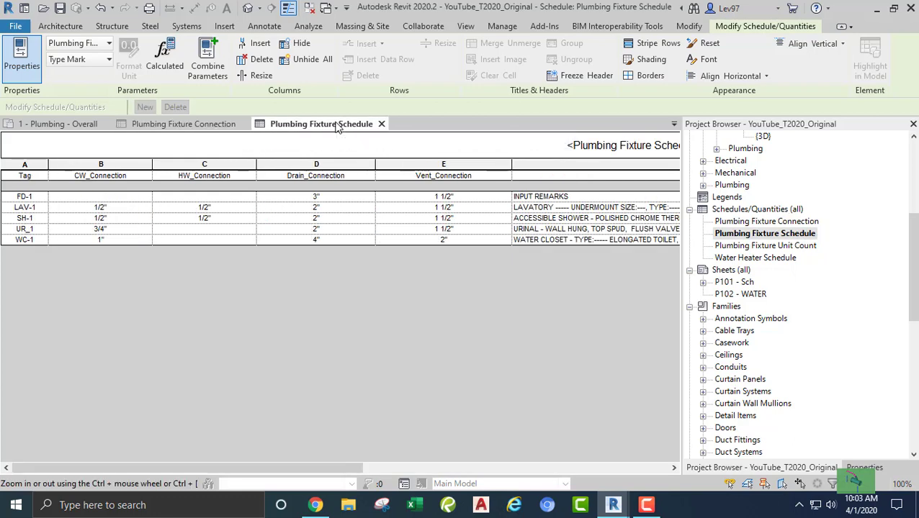
click(174, 125)
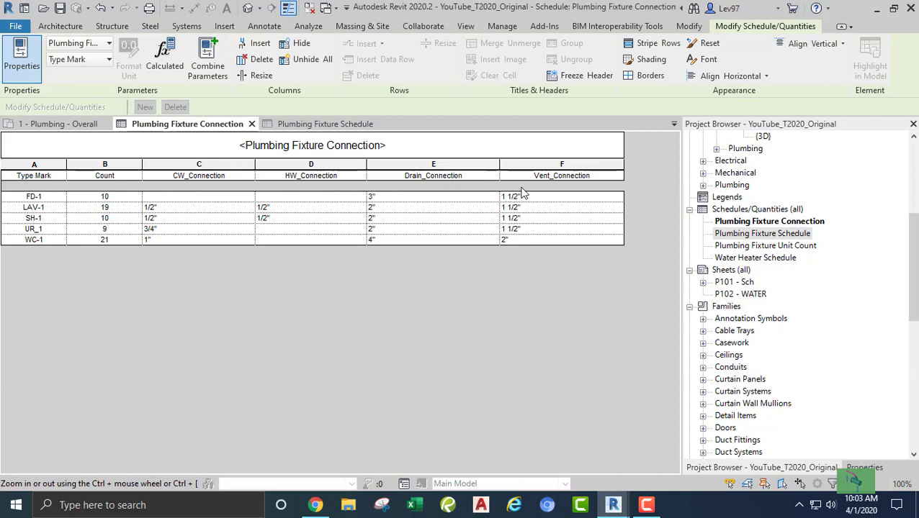
click(342, 125)
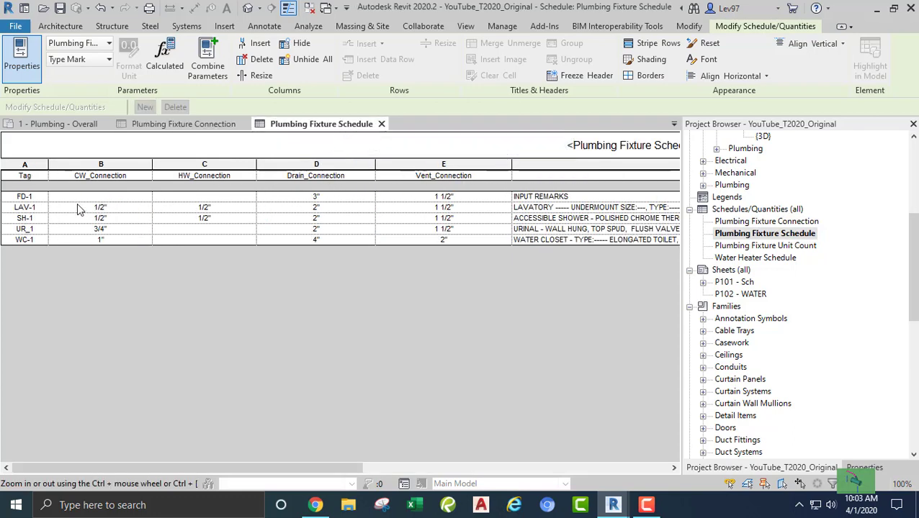
click(184, 125)
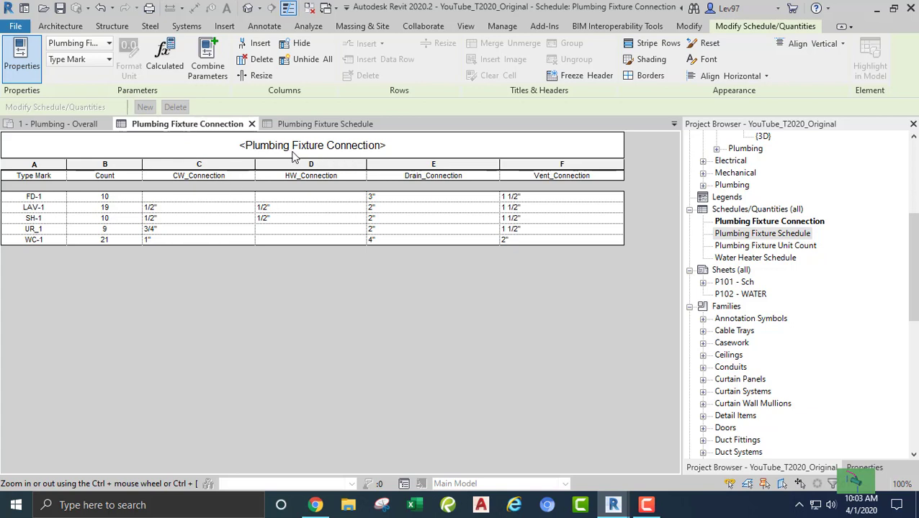
click(343, 125)
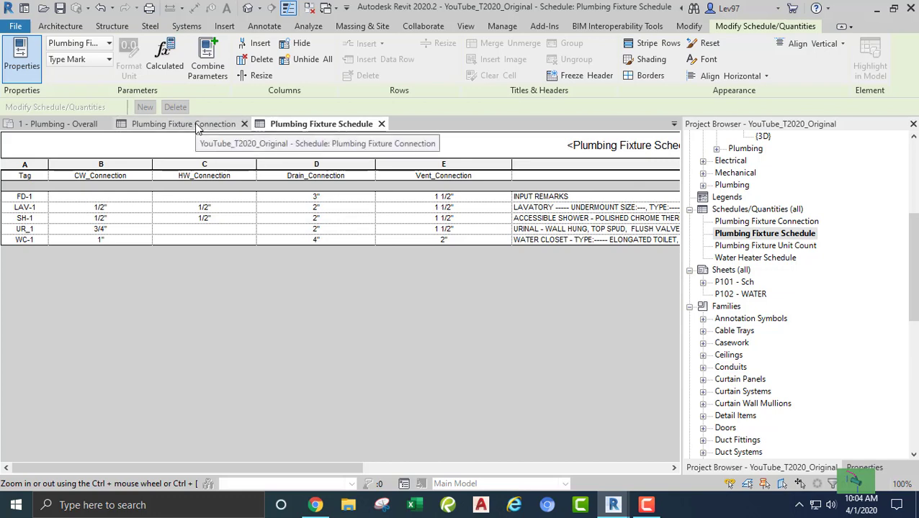
click(188, 124)
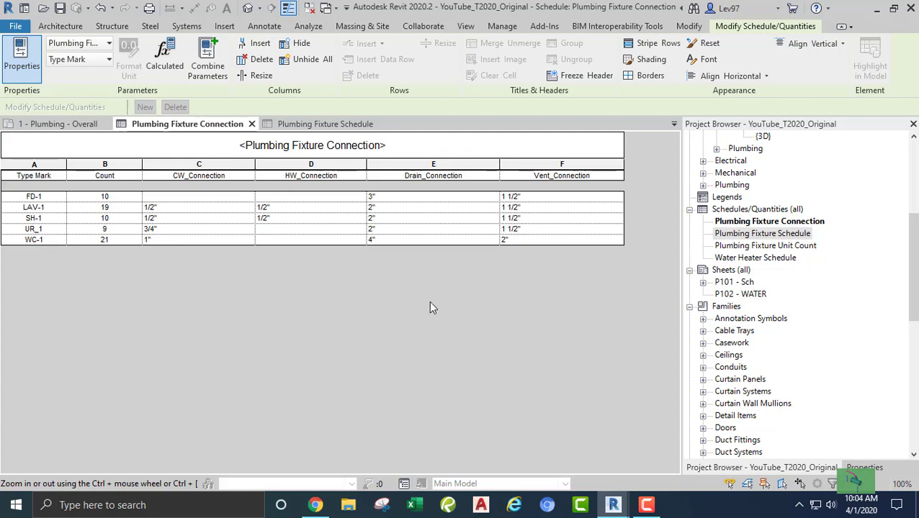
Step: Add the Remarks field to the Plumbing Fixture Connection schedule's scheduled fields
click(863, 467)
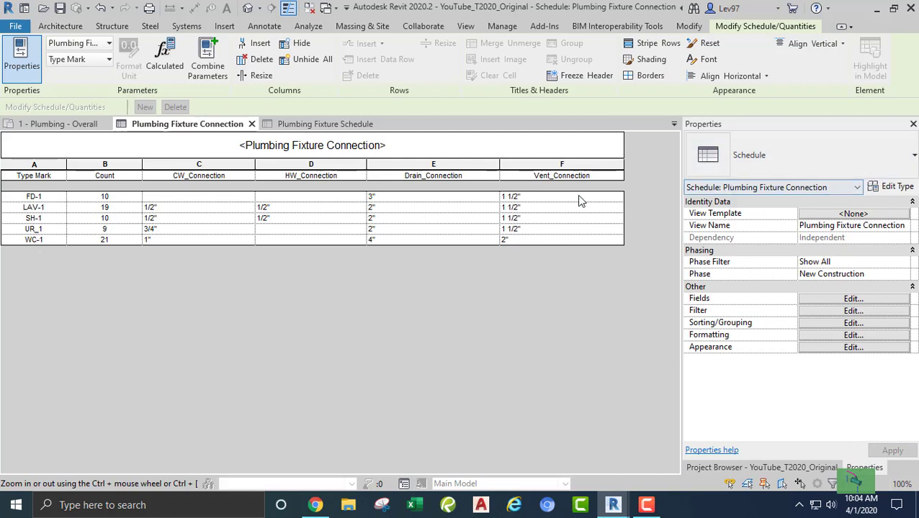
click(838, 299)
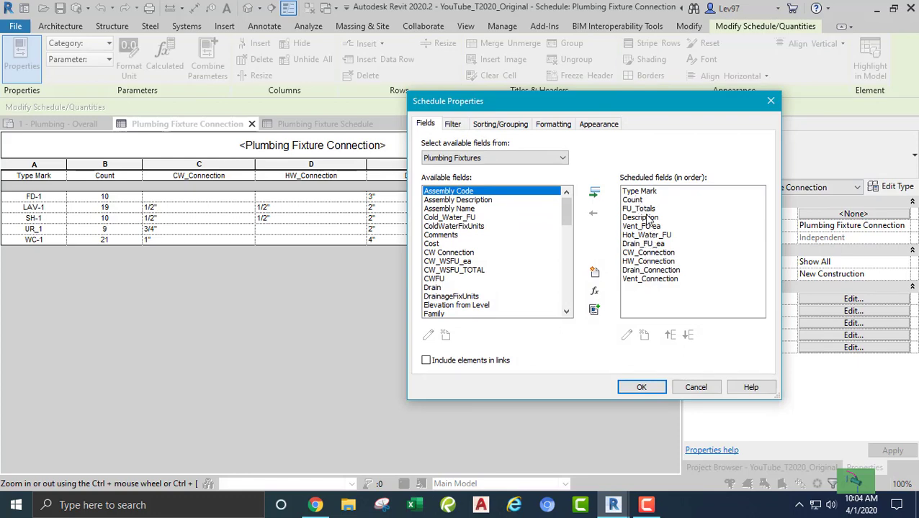
click(446, 208)
key(r)
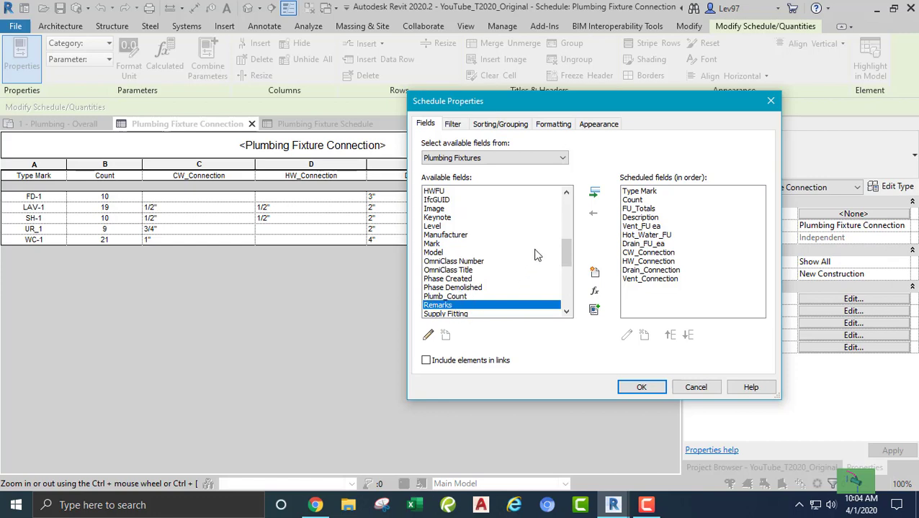
click(595, 193)
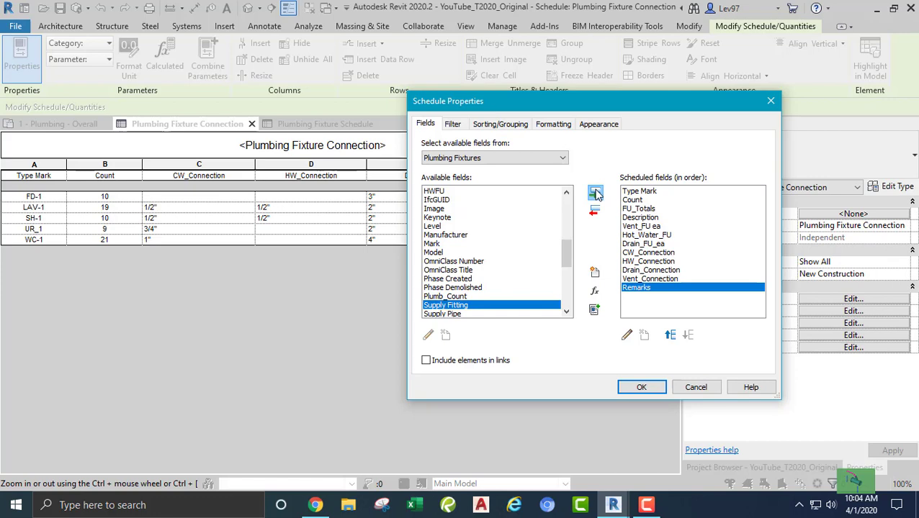
click(642, 388)
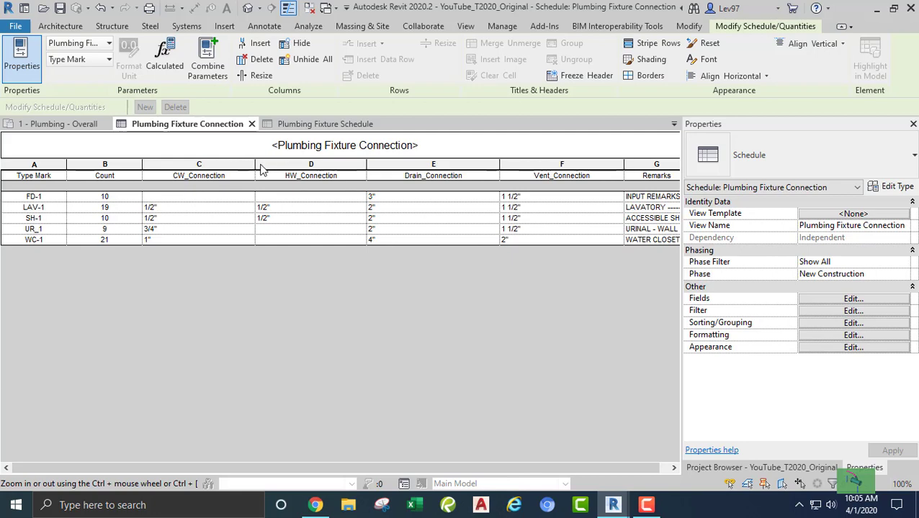
Step: Narrow the CW_Connection and HW_Connection columns and widen the Remarks column
drag(253, 164, 215, 164)
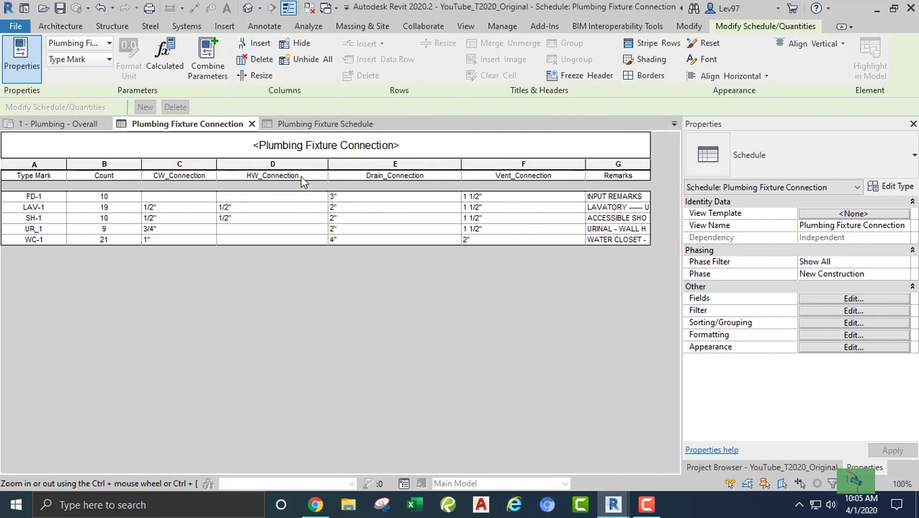
drag(328, 164, 296, 165)
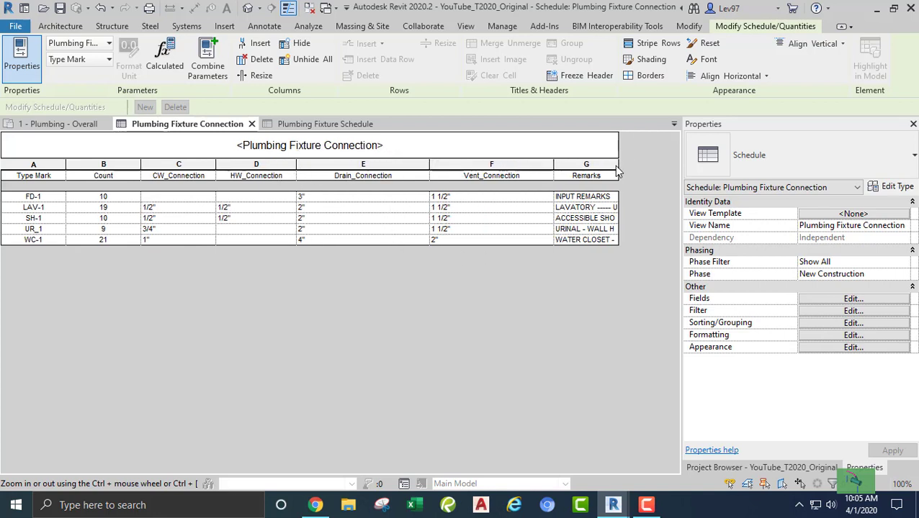
drag(617, 167, 648, 168)
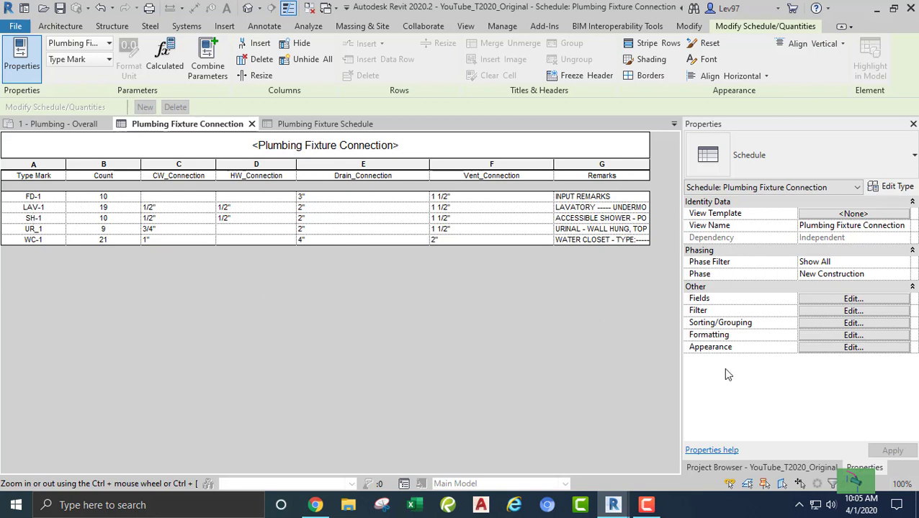
Step: Set Center alignment on all fields in the schedule's Formatting settings
click(837, 337)
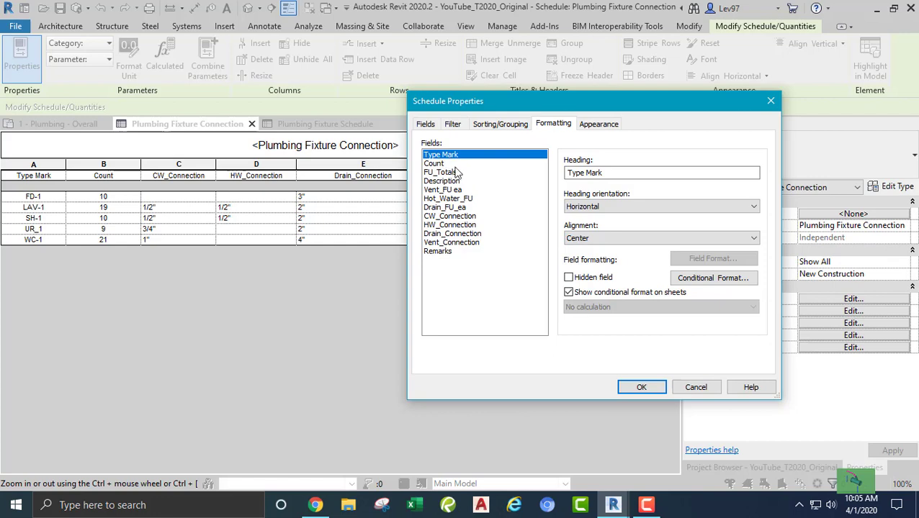
shift+click(436, 252)
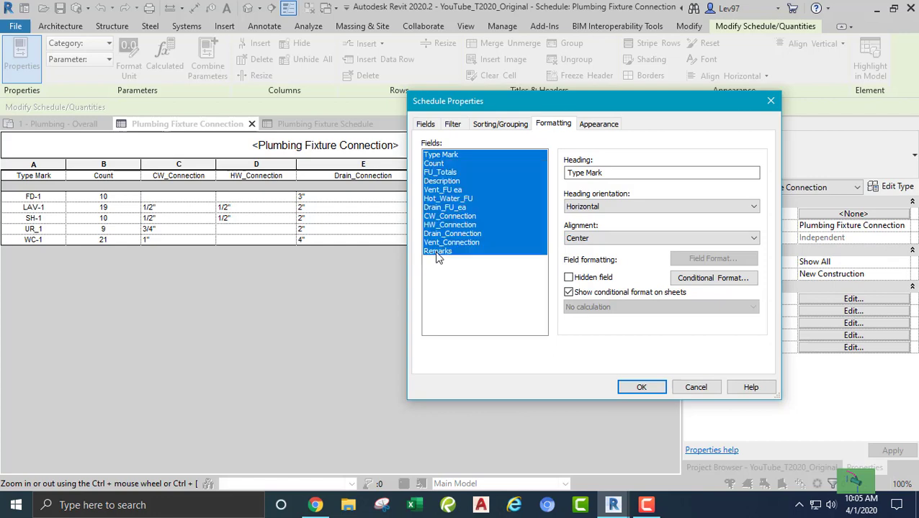
click(582, 238)
click(581, 261)
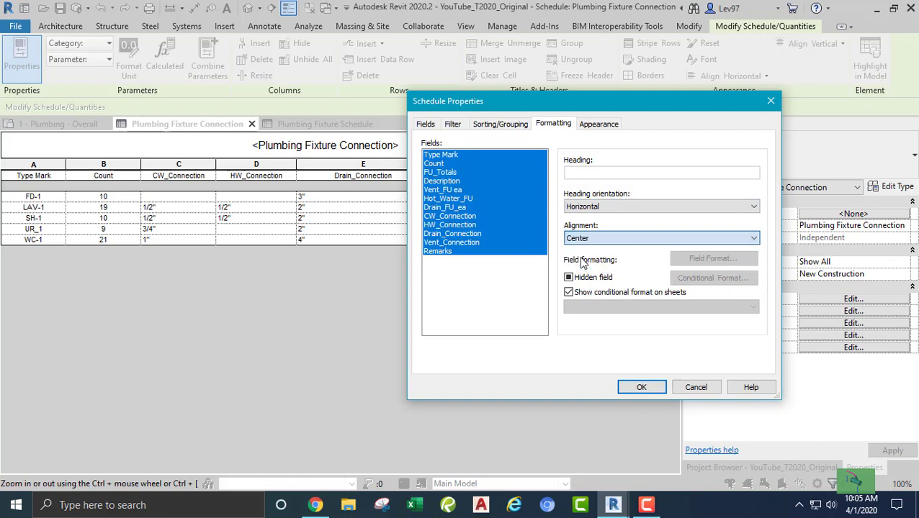
click(642, 388)
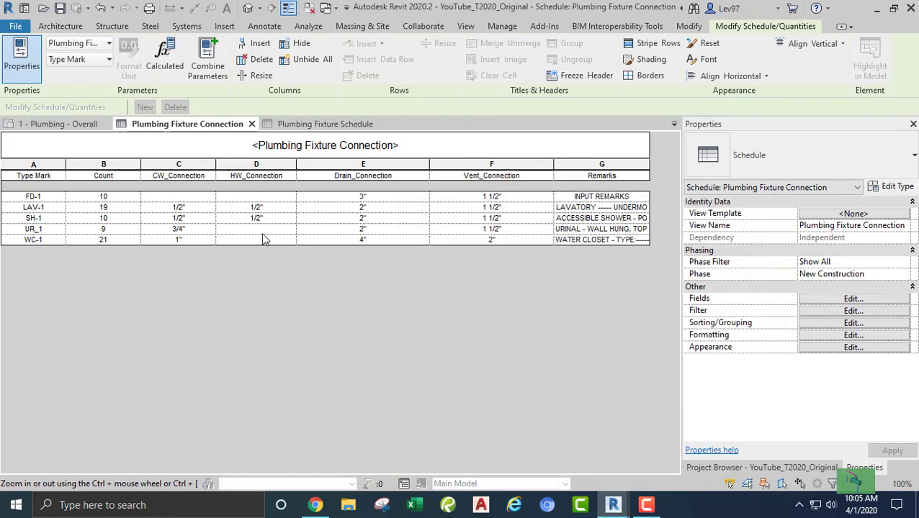
Step: Delete the Plumbing Fixture Schedule view from the project via the Project Browser
click(321, 125)
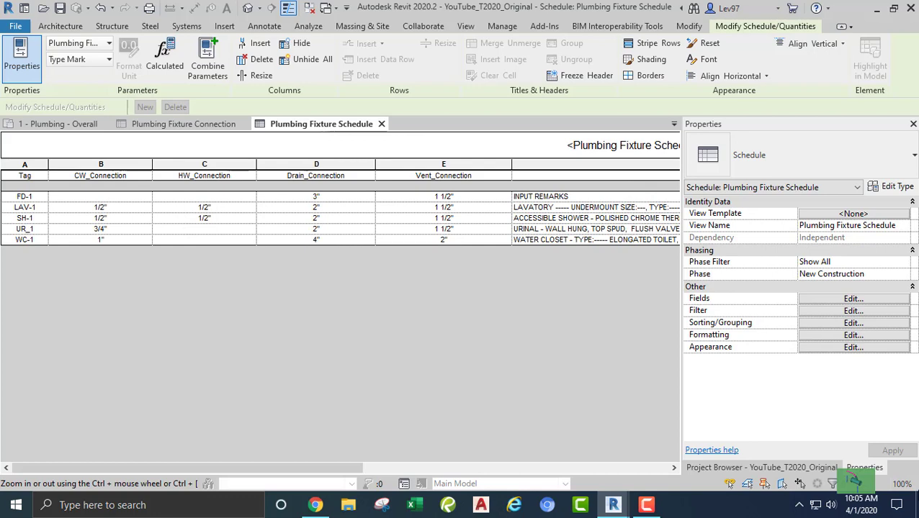
click(783, 468)
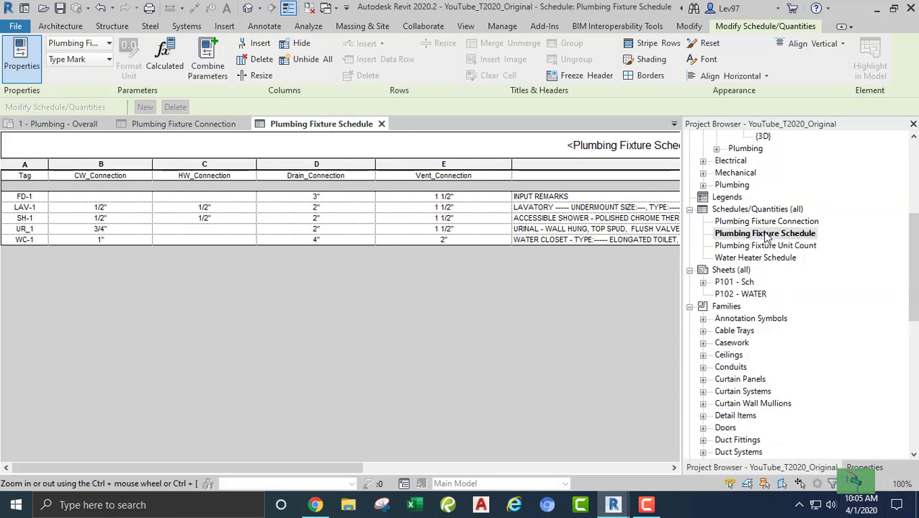
right_click(767, 235)
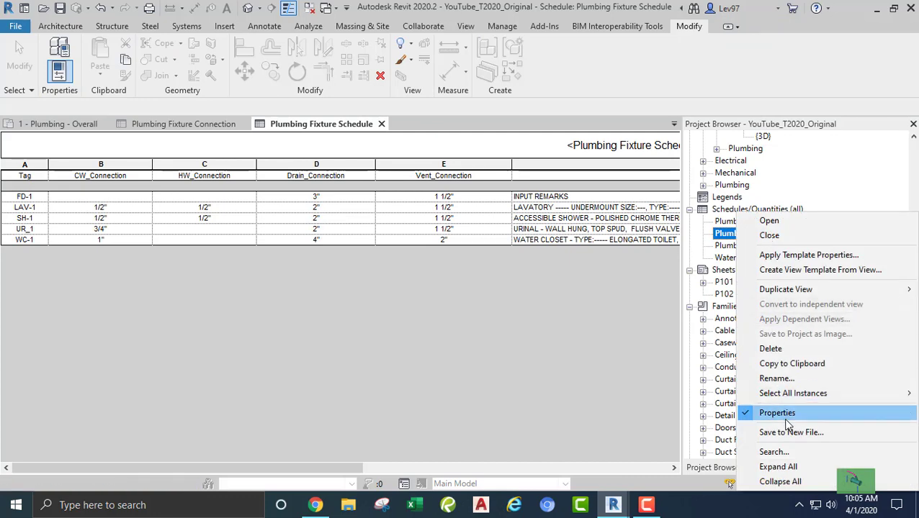
click(769, 349)
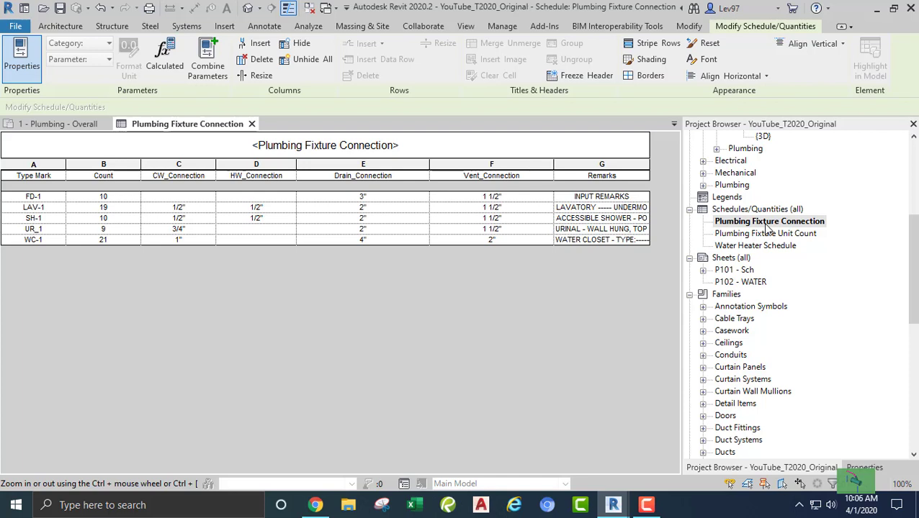
right_click(768, 223)
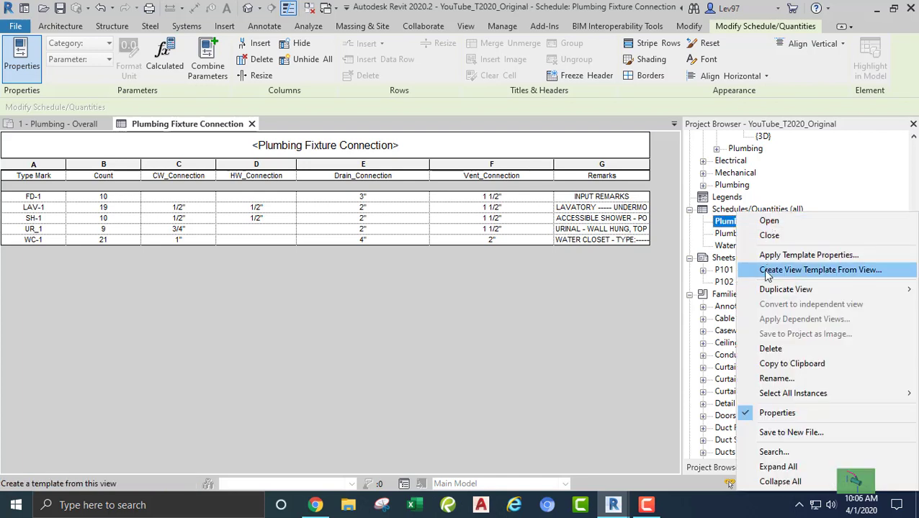
click(659, 267)
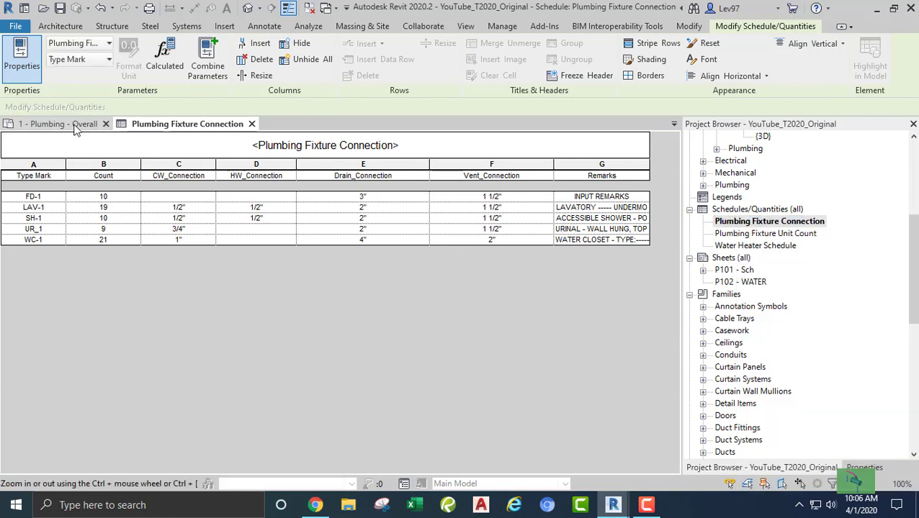
Step: Open sheet P101 - Sch and bring its schedules into view
double_click(727, 270)
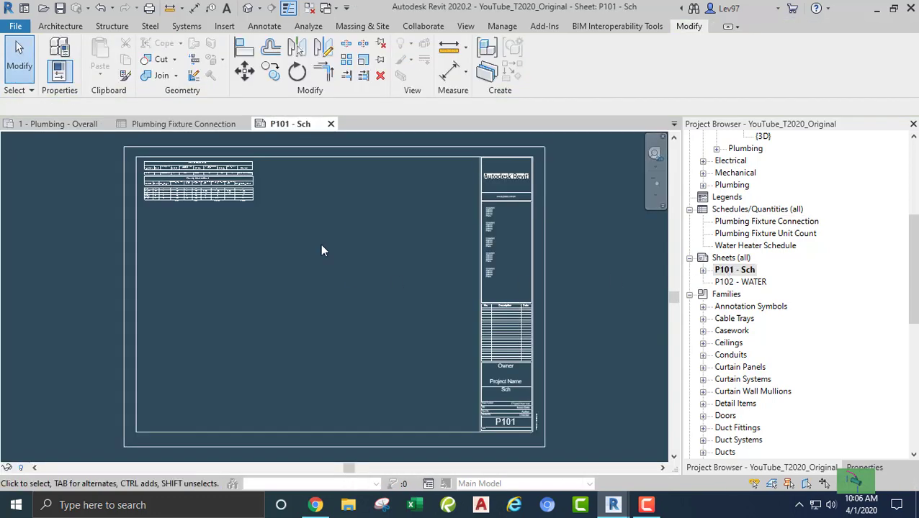
middle_drag(322, 250, 390, 307)
scroll(268, 236, up, 3)
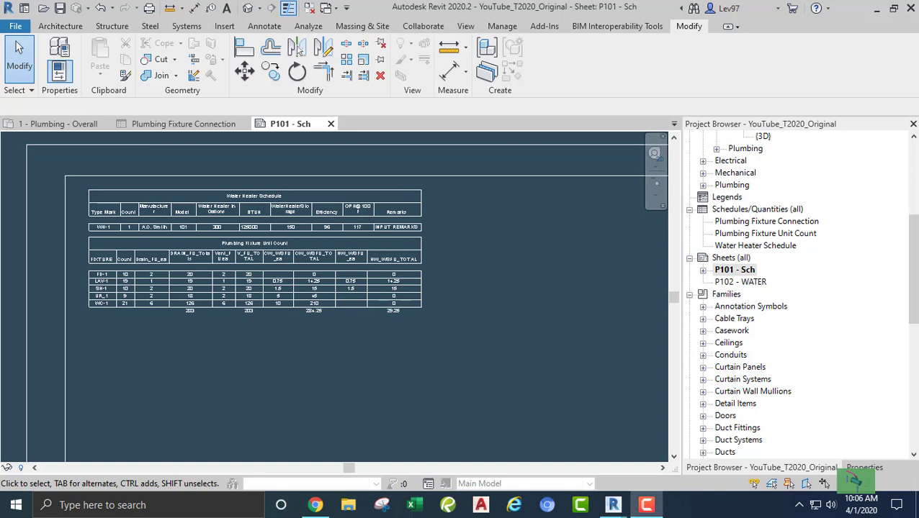
Step: Undo the deletion to restore the Plumbing Fixture Schedule on the sheet
click(101, 8)
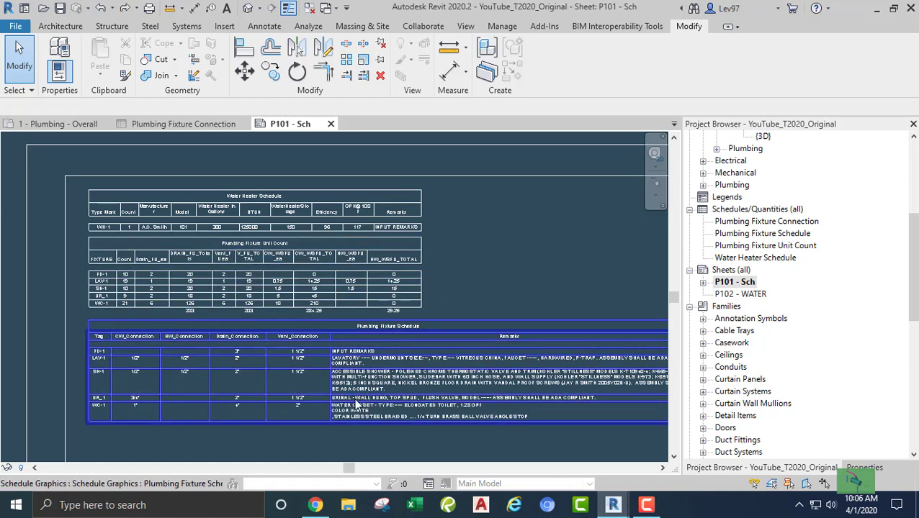
scroll(422, 347, up, 2)
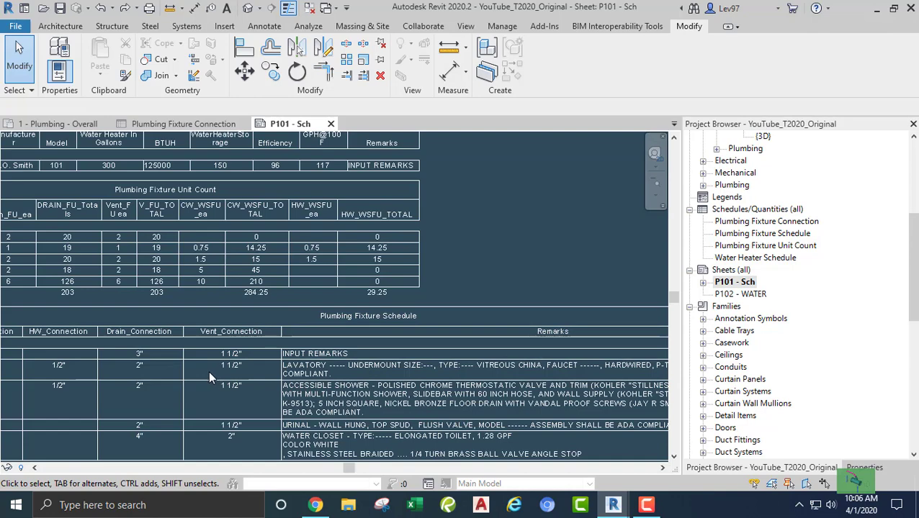
scroll(208, 371, down, 2)
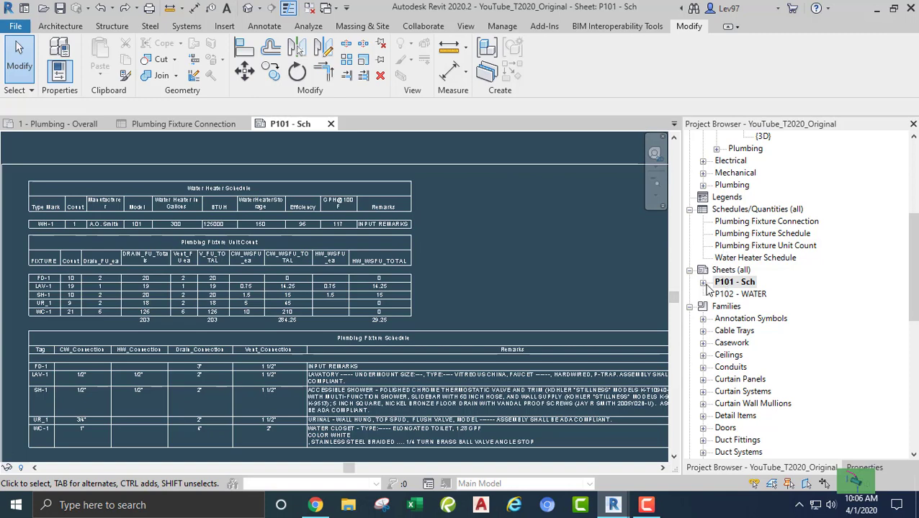
scroll(727, 270, up, 1)
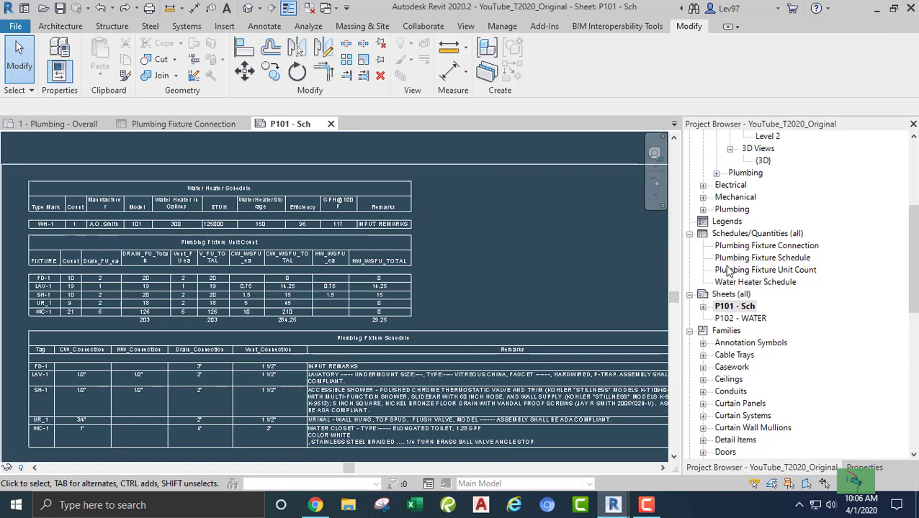
scroll(729, 270, up, 2)
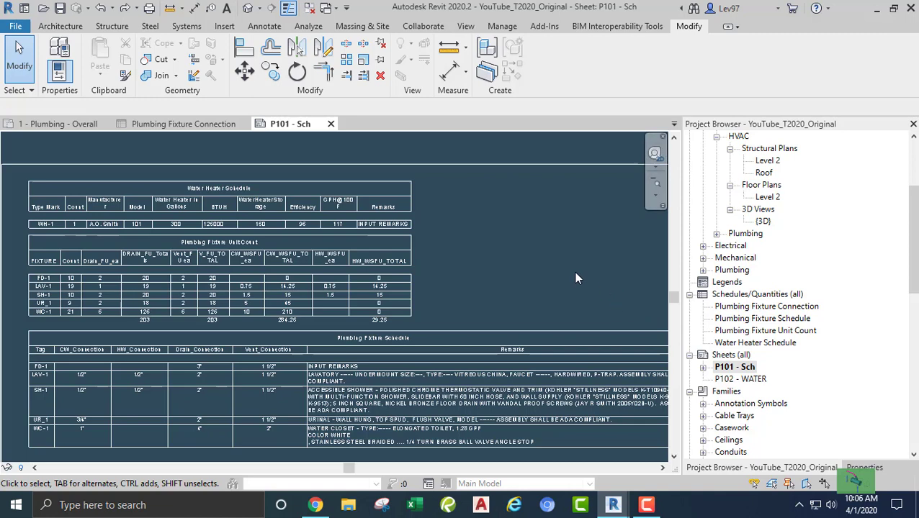
scroll(468, 258, down, 4)
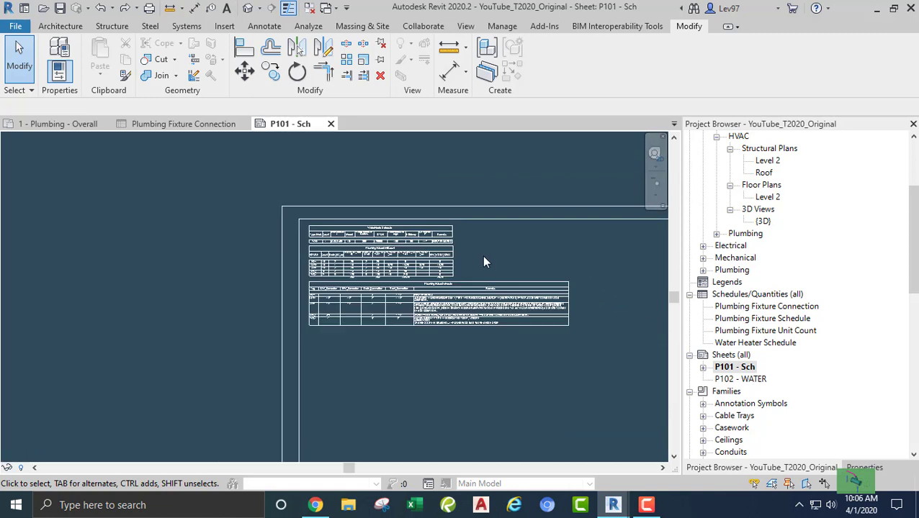
middle_drag(468, 257, 413, 237)
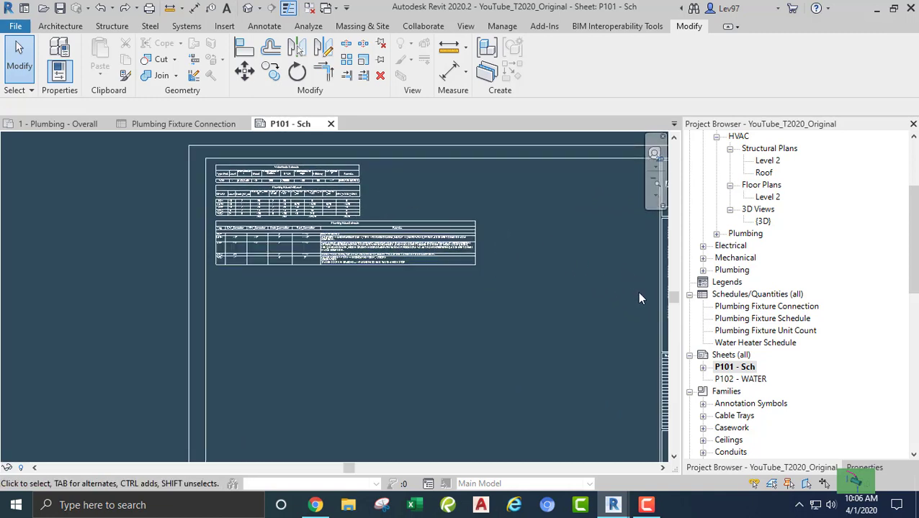
Step: Place the Plumbing Fixture Connection schedule on sheet P101 below the existing schedules
click(743, 306)
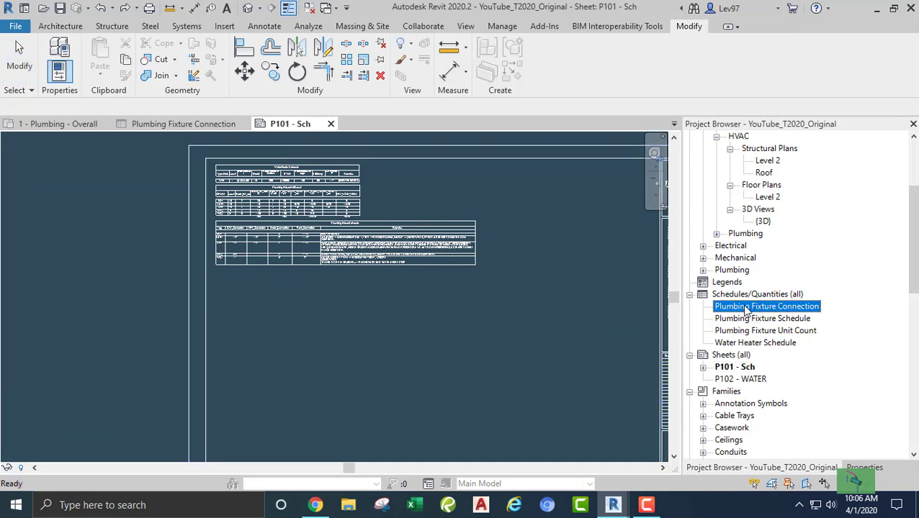
drag(311, 341, 280, 320)
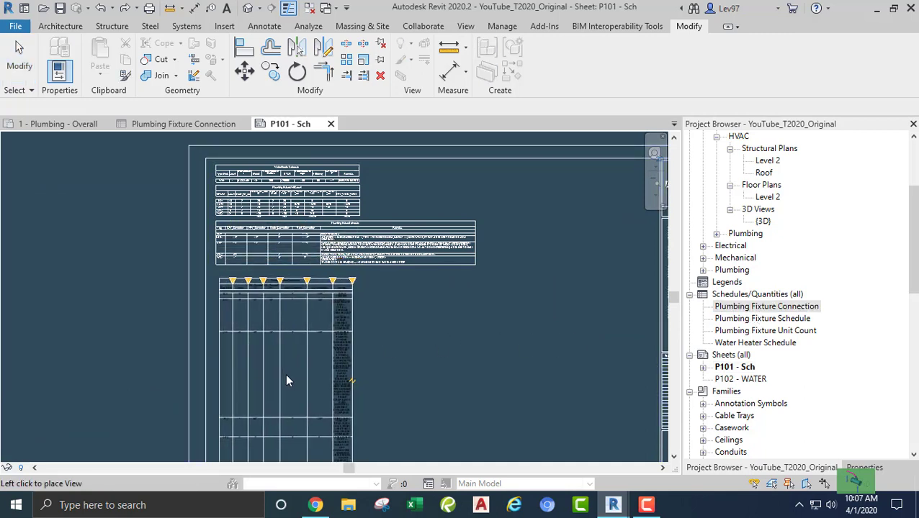
click(284, 378)
scroll(278, 281, up, 5)
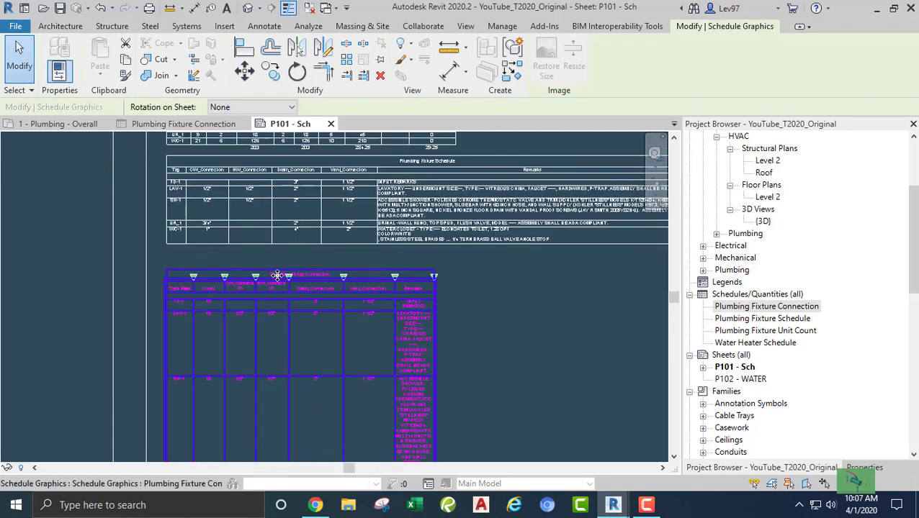
scroll(329, 297, down, 4)
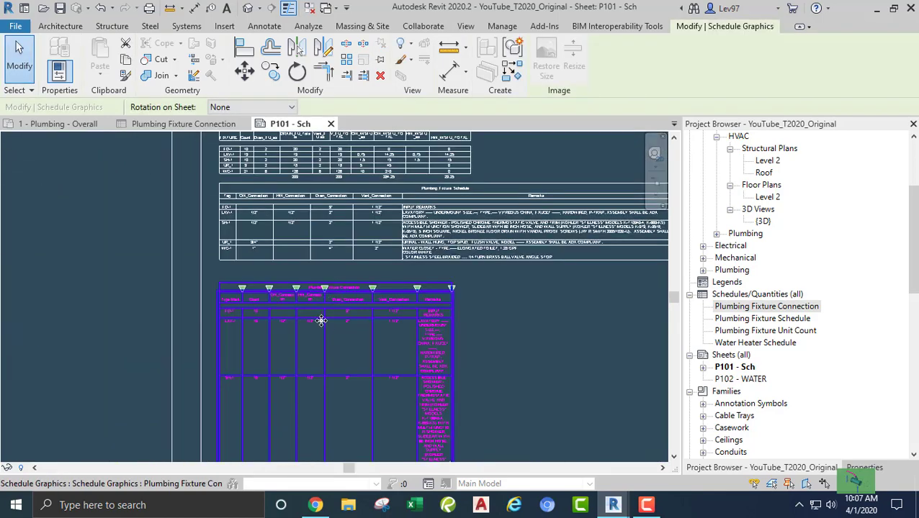
middle_drag(382, 353, 198, 383)
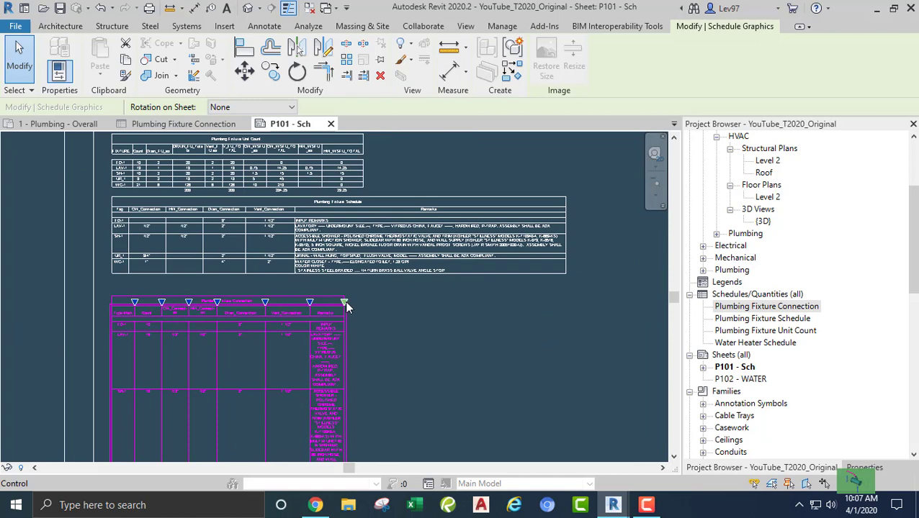
Step: Widen the placed schedule's Remarks column on the sheet
drag(344, 301, 582, 320)
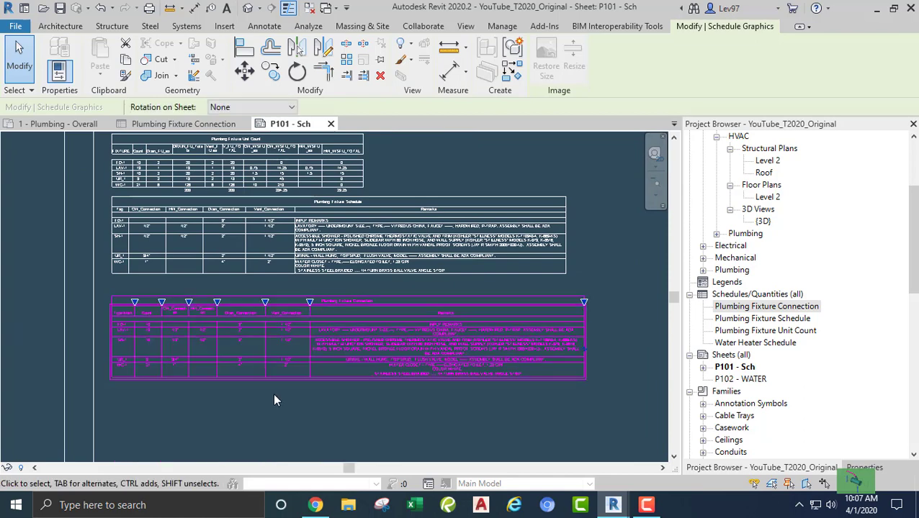
click(272, 393)
scroll(137, 367, up, 1)
scroll(133, 360, up, 2)
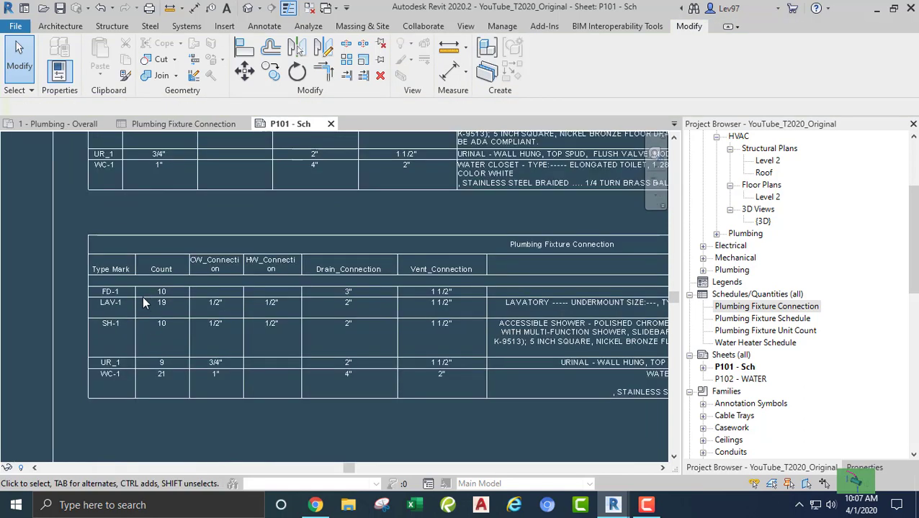
middle_drag(221, 252, 216, 322)
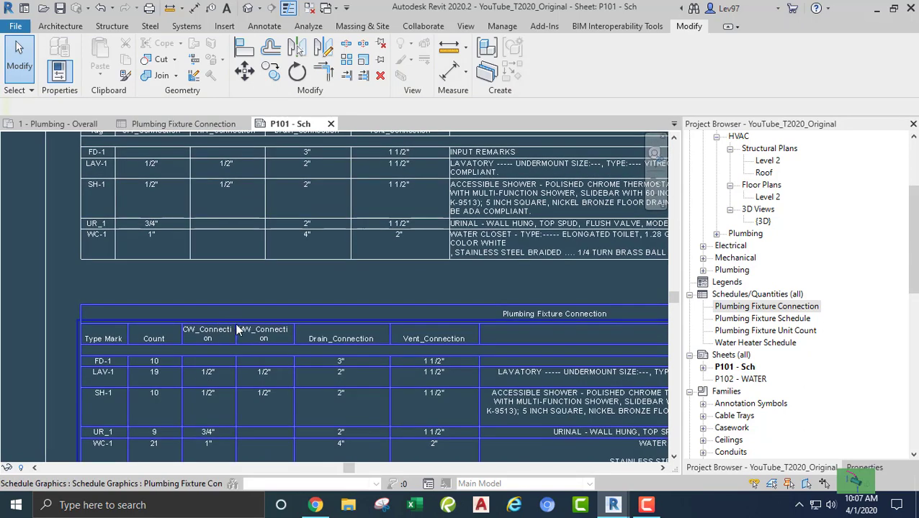
Step: Widen the CW_Connection and HW_Connection columns of the placed schedule
click(238, 310)
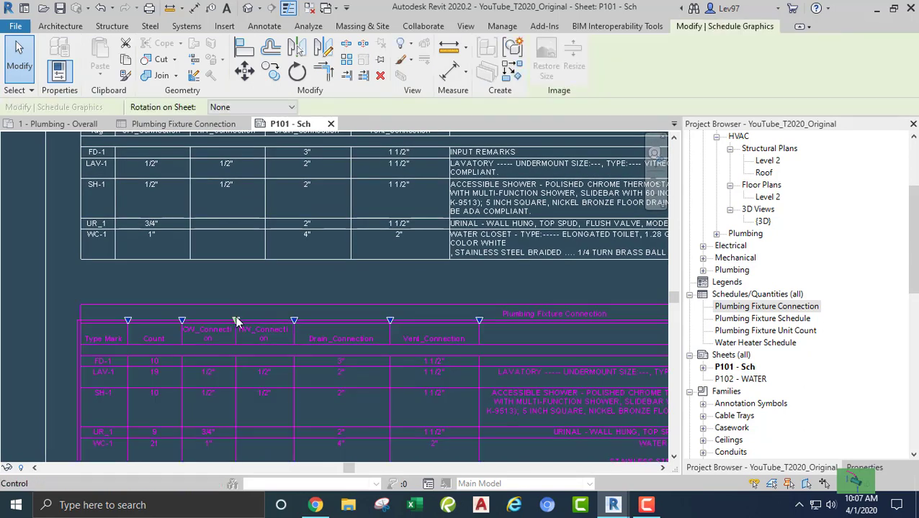
drag(236, 320, 267, 320)
drag(326, 320, 339, 320)
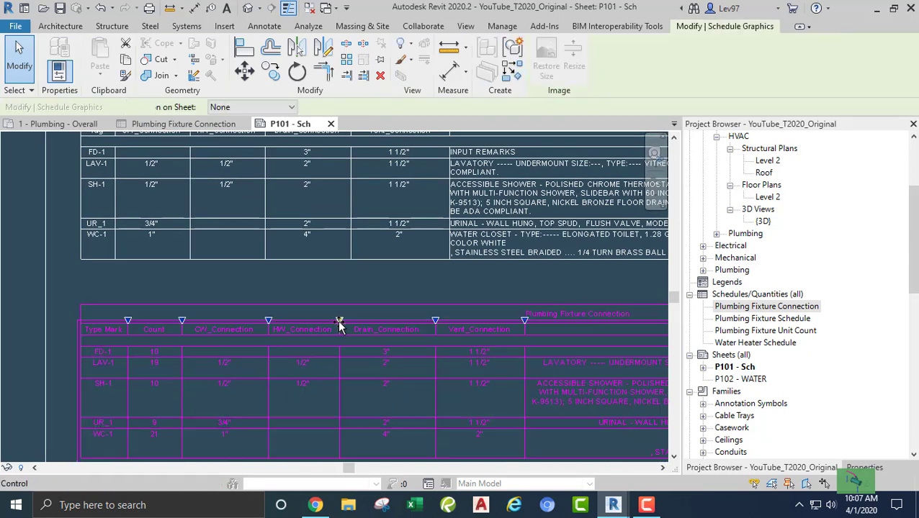
click(382, 293)
scroll(384, 293, down, 3)
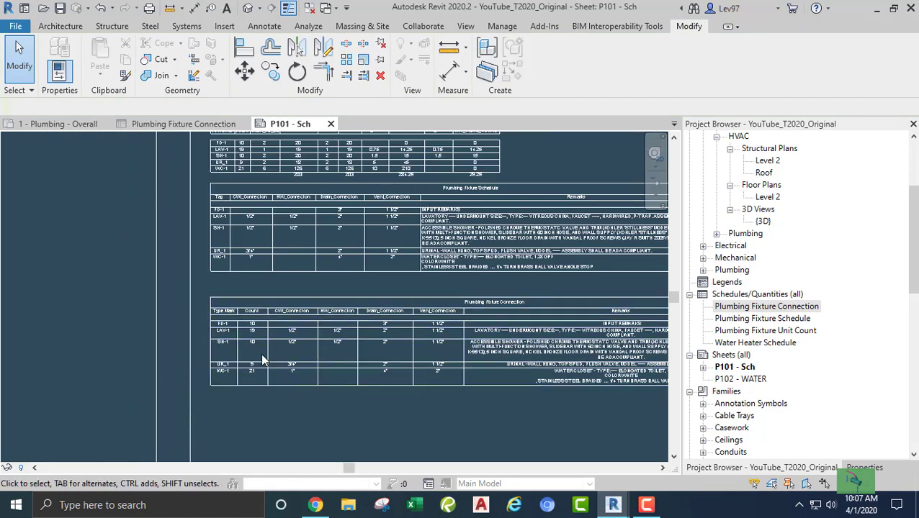
scroll(186, 372, up, 2)
middle_drag(187, 373, 126, 389)
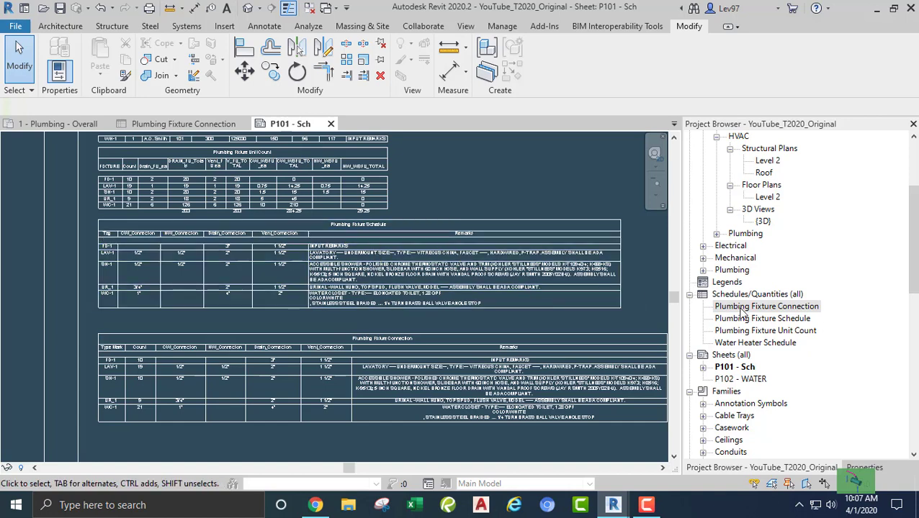
Step: Delete the Plumbing Fixture Schedule and move the Connection schedule up under the Unit Count table
right_click(774, 322)
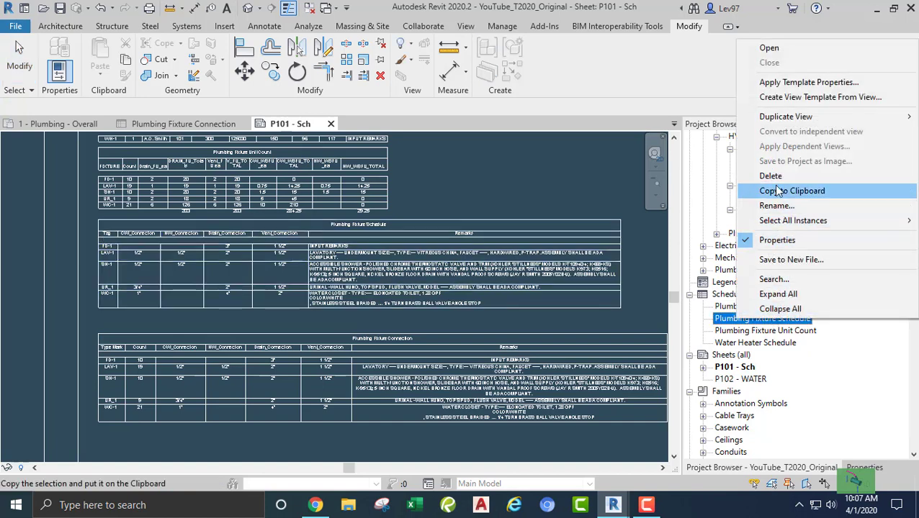
click(770, 175)
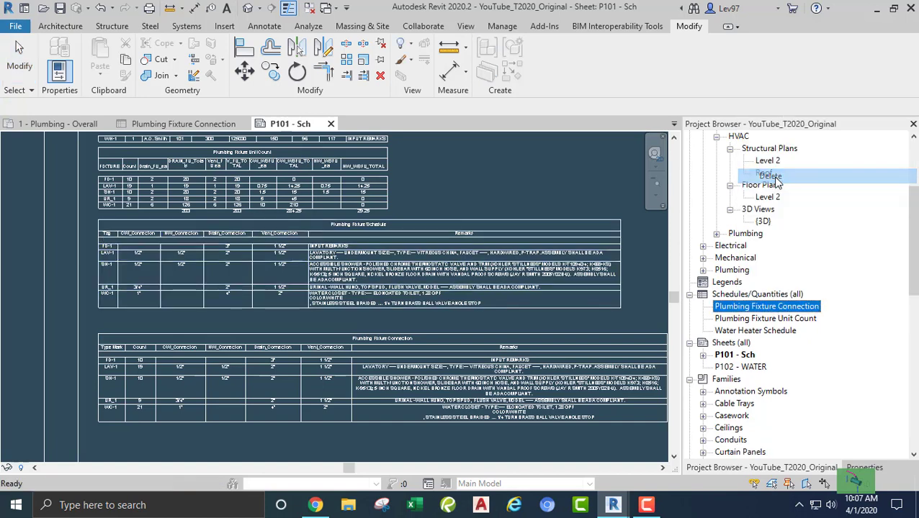
click(450, 347)
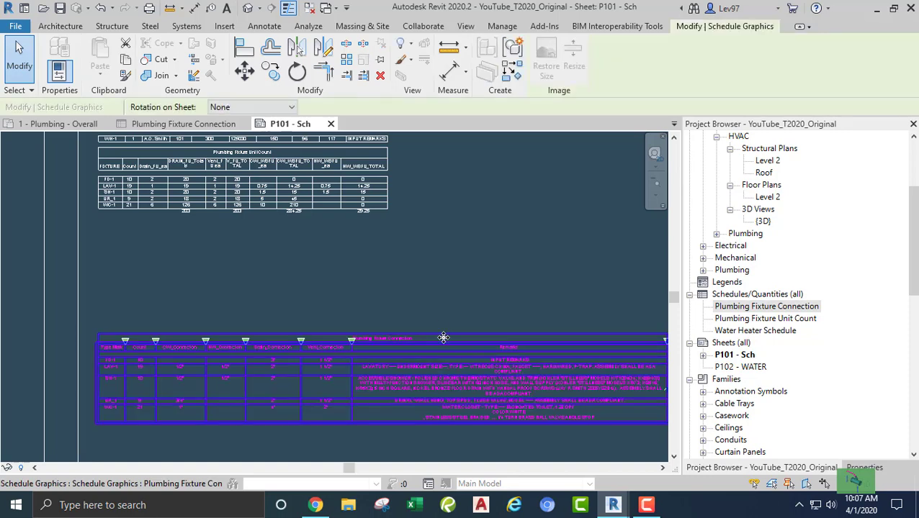
drag(442, 336, 454, 258)
click(457, 199)
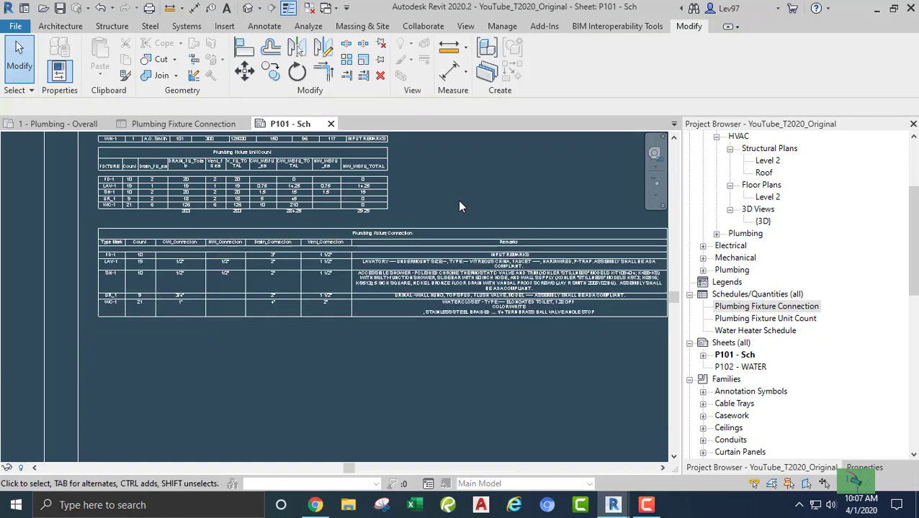
middle_drag(457, 200, 460, 362)
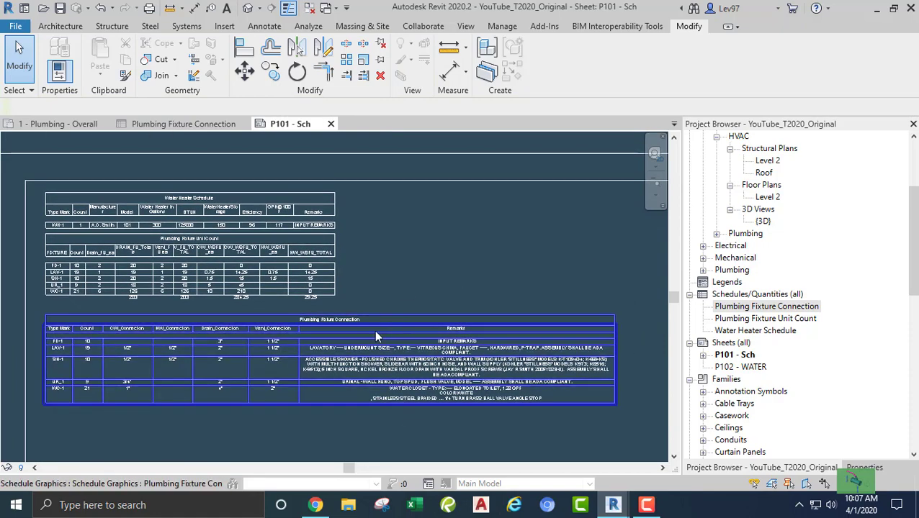
Step: Drag the Plumbing Fixture Connection schedule's right edge left to make it narrower
click(591, 317)
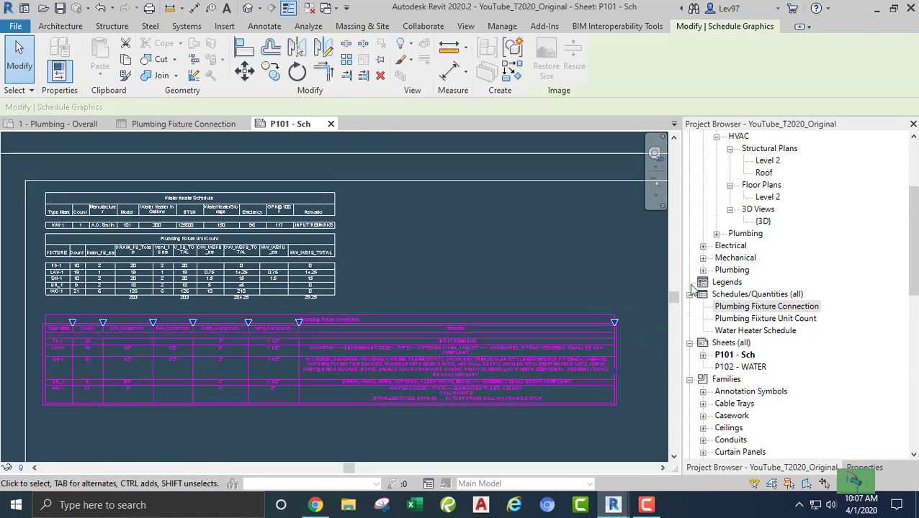
drag(616, 324, 547, 279)
click(461, 249)
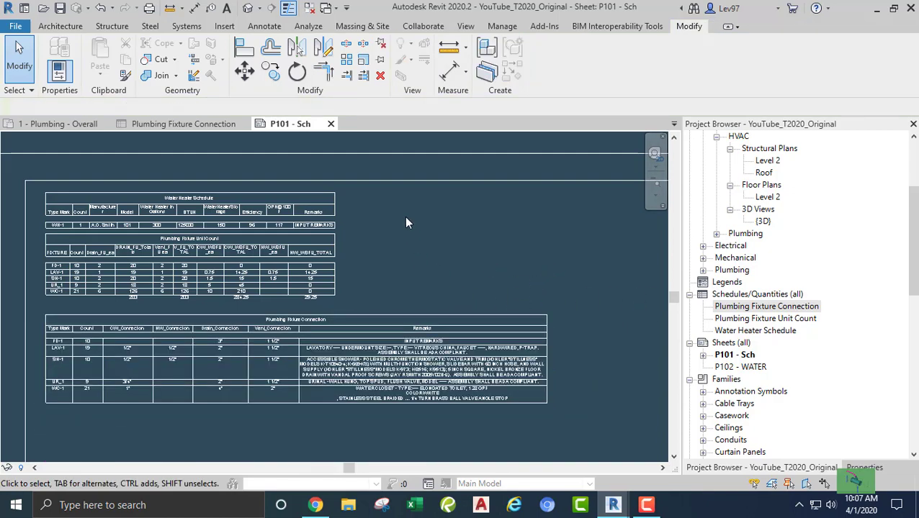
Step: In the Connection schedule view, narrow columns D (HW_Connection) and E (Drain_Connection), then return to P101 - Sch
click(184, 124)
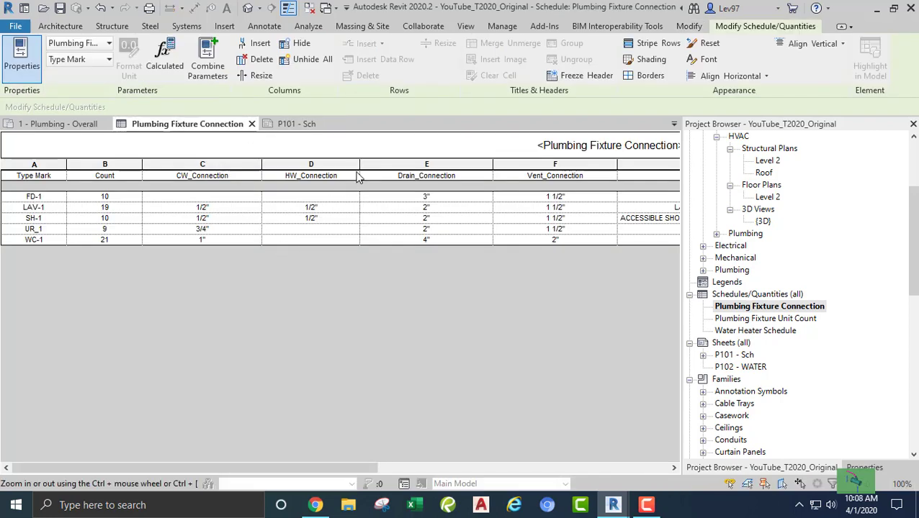
drag(359, 163, 347, 162)
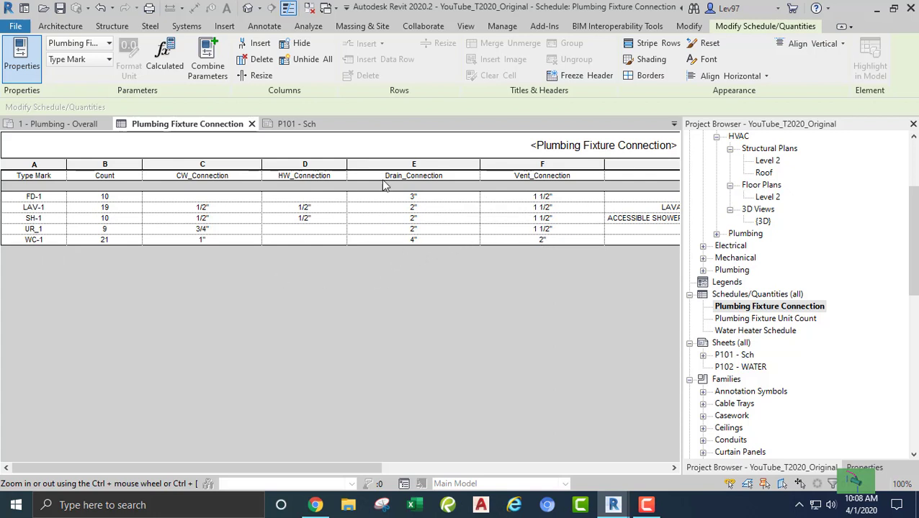
drag(480, 164, 454, 165)
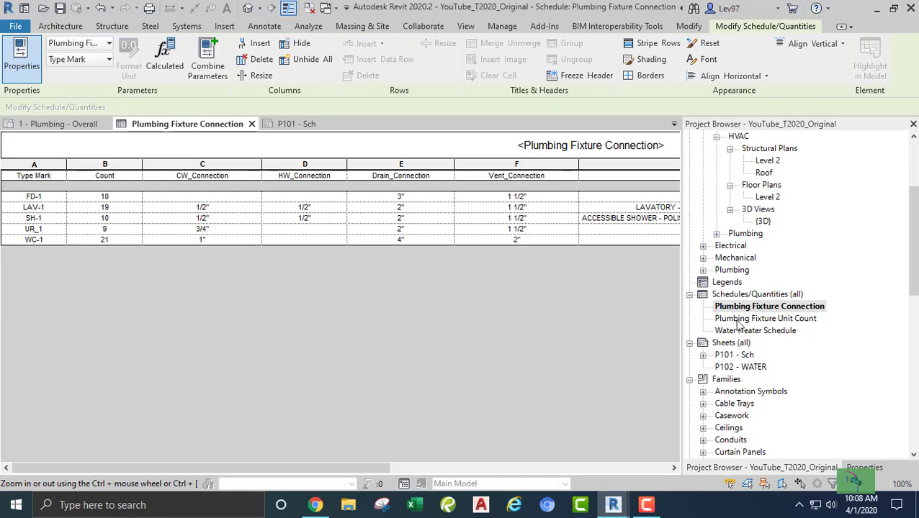
click(293, 125)
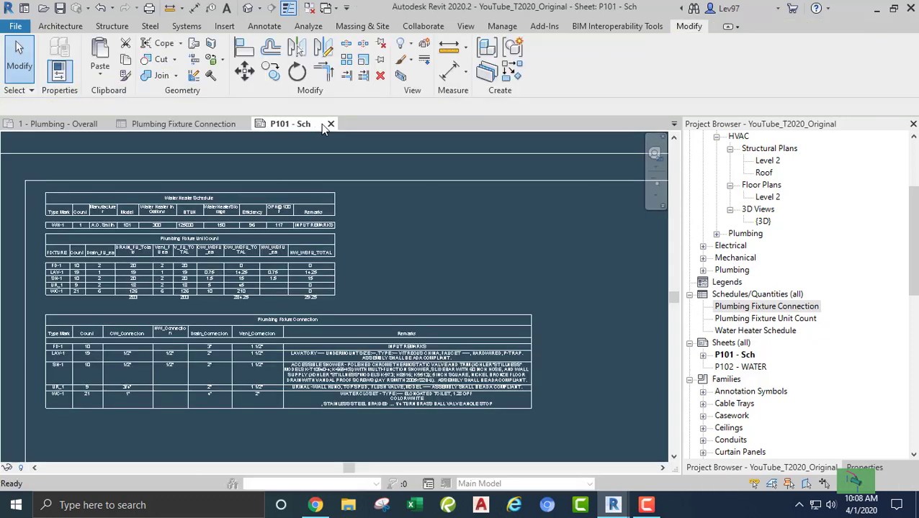
Step: Close sheet P101 - Sch and open the Plumbing Fixture Unit Count schedule
click(337, 123)
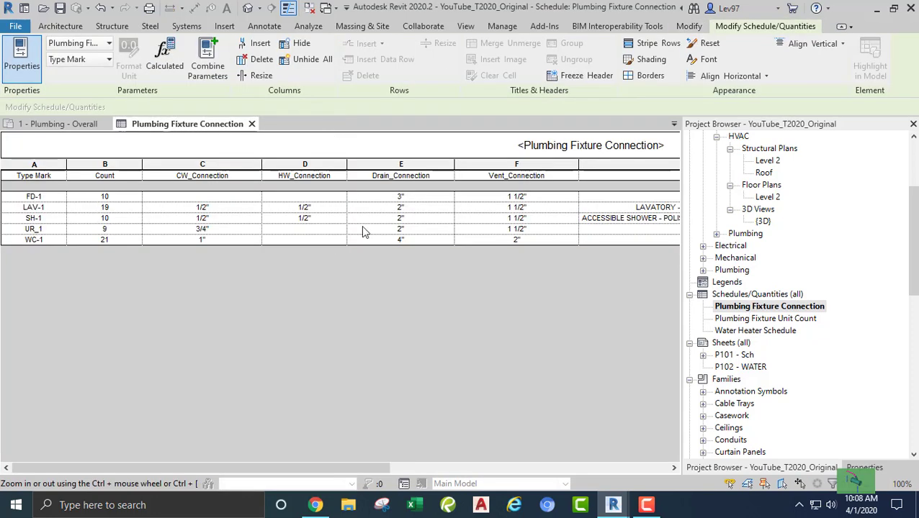
double_click(744, 320)
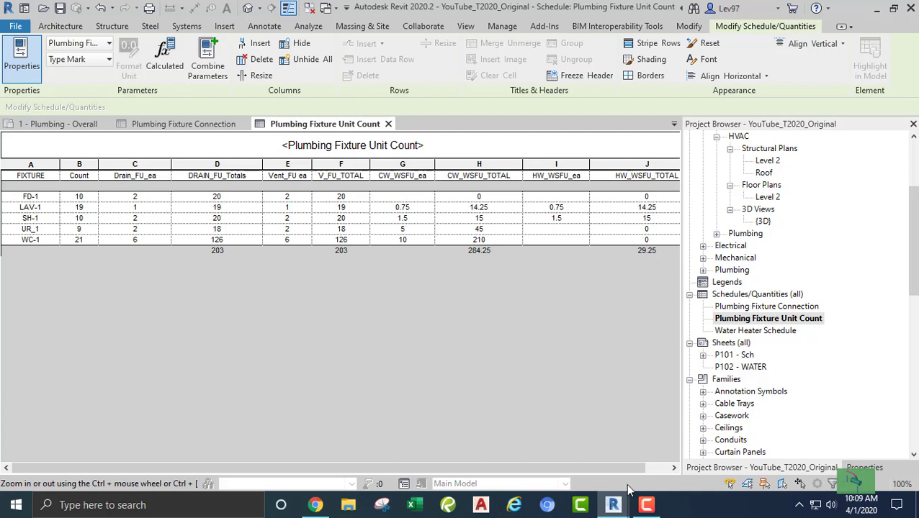
Step: Open the Water Heater Schedule, then close the Water Heater, Unit Count and Connection schedule views
drag(628, 470, 655, 464)
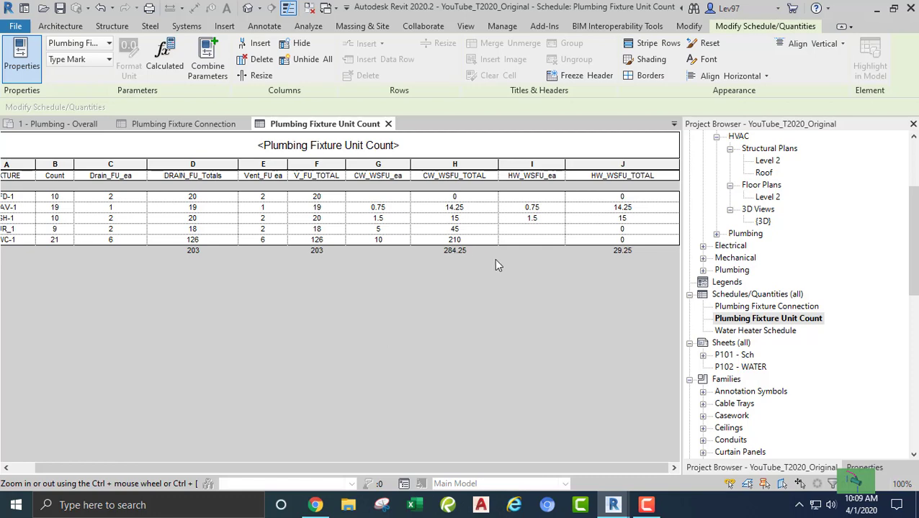
double_click(751, 331)
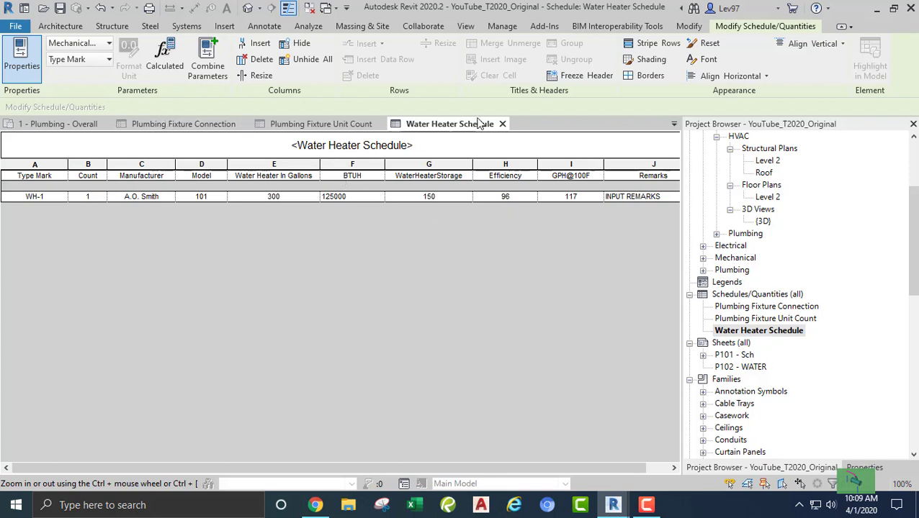
click(502, 124)
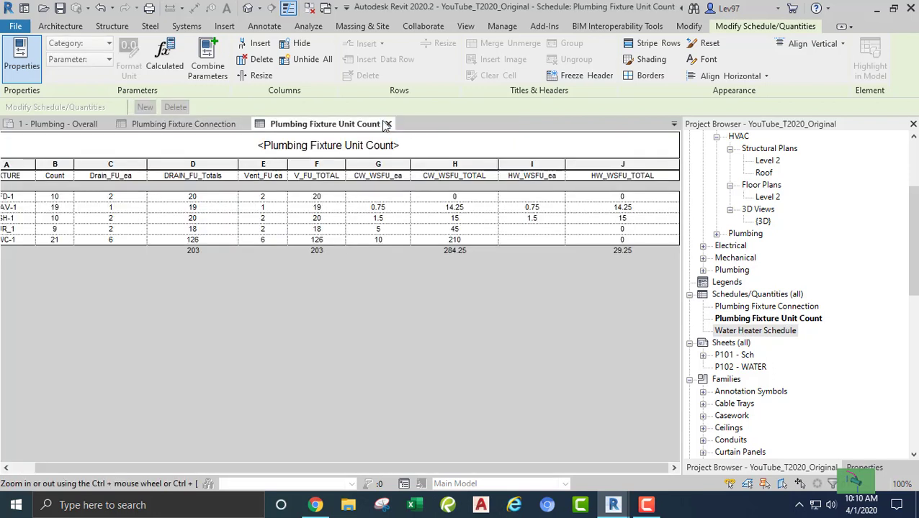
click(388, 125)
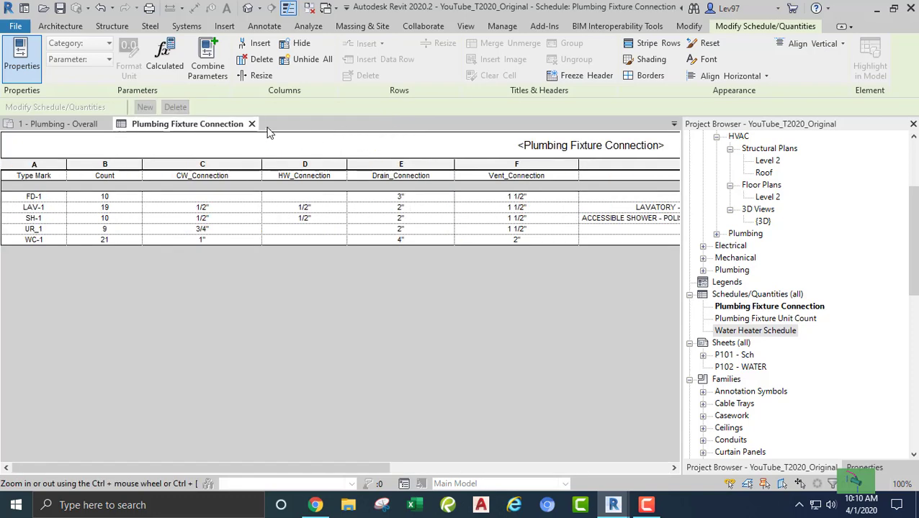
click(251, 124)
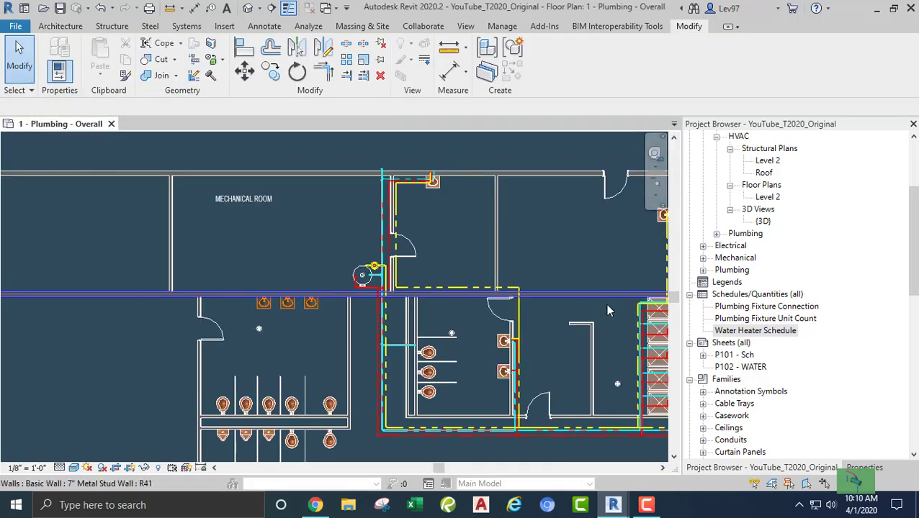
Step: Open sheet P101 - Sch and zoom and pan until all its schedules are visible
double_click(729, 355)
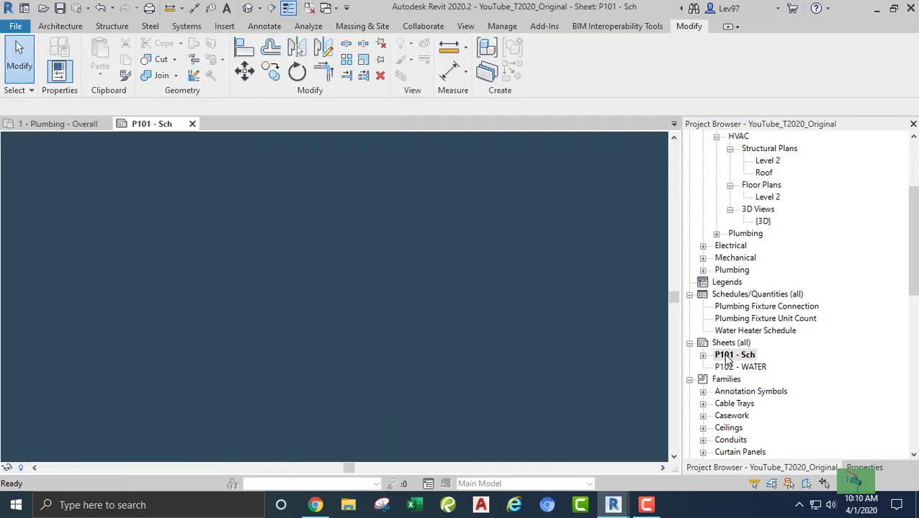
scroll(267, 288, up, 8)
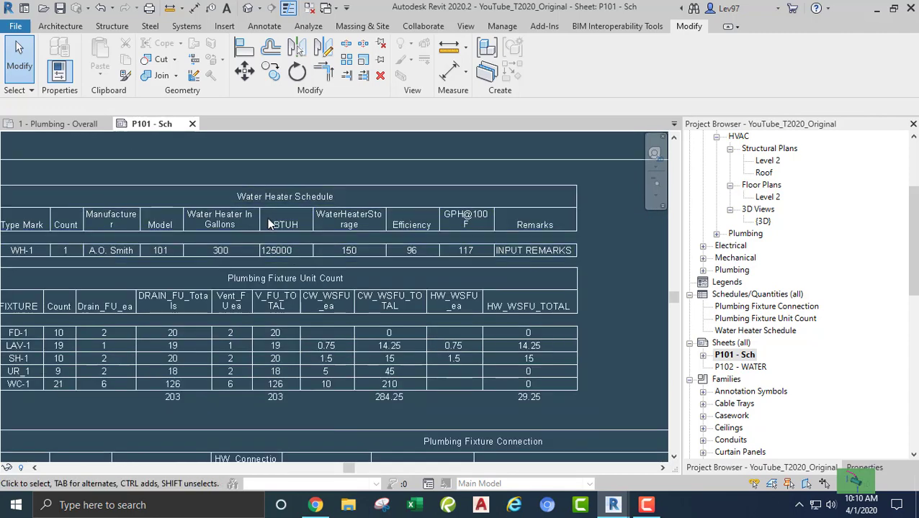
scroll(277, 259, down, 2)
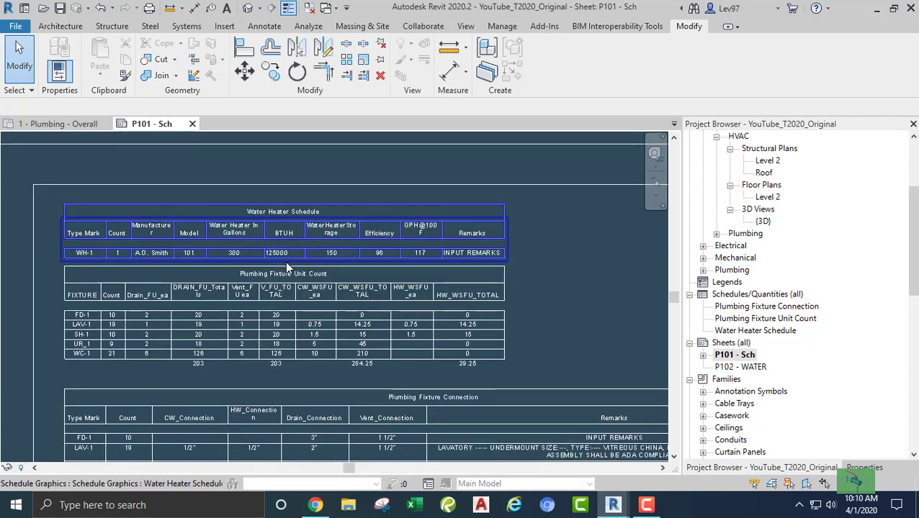
scroll(286, 261, down, 1)
scroll(287, 261, down, 1)
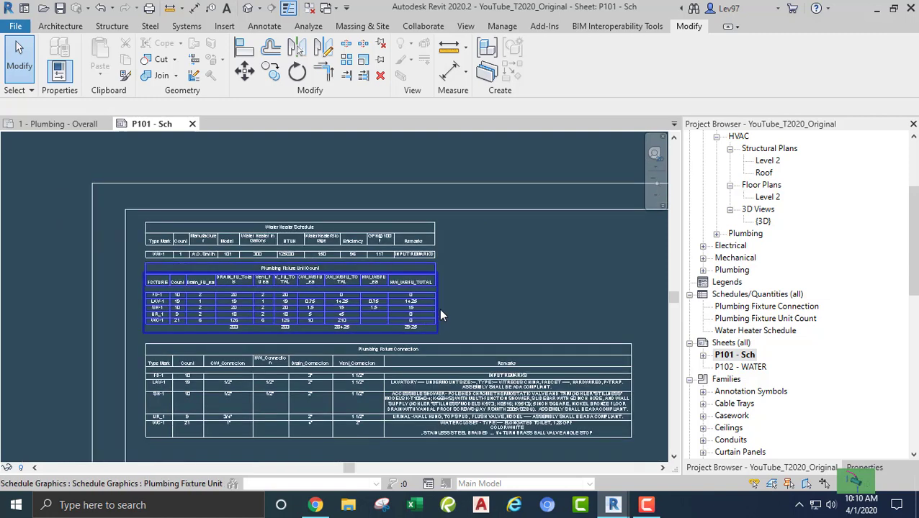
middle_drag(438, 308, 431, 228)
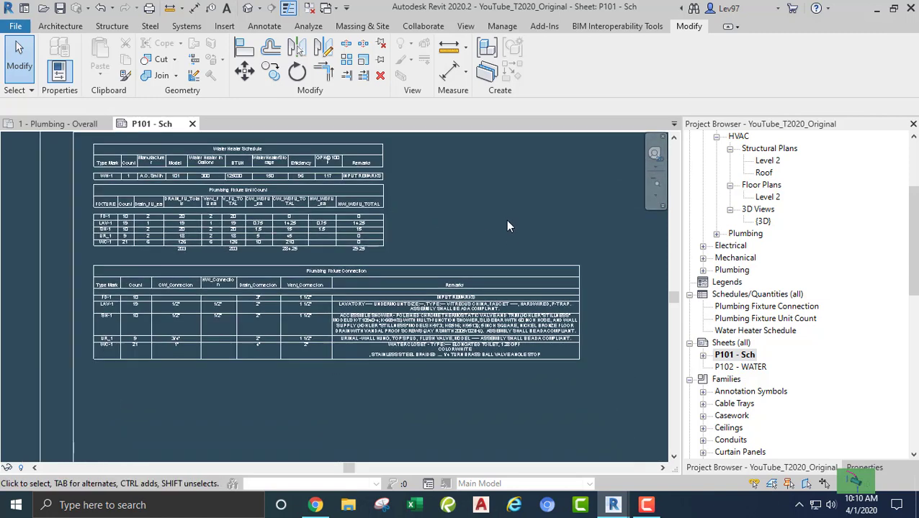
Step: Expand P101 - Sch in the Project Browser and right-click Schedule: Plumbing Fixture Connection
click(702, 356)
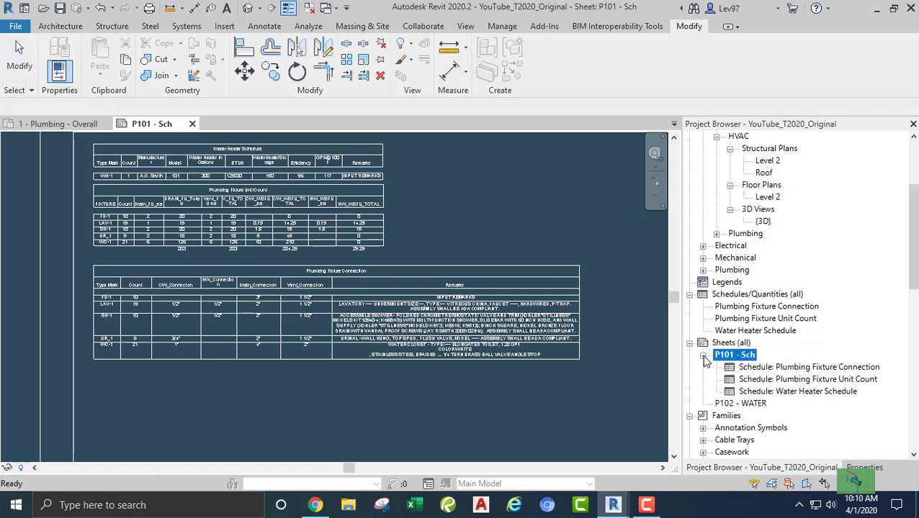
click(747, 369)
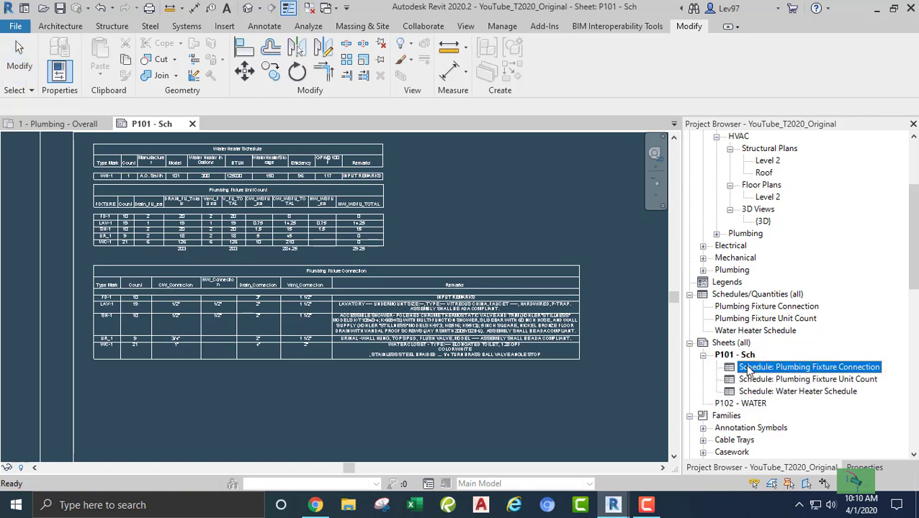
right_click(747, 370)
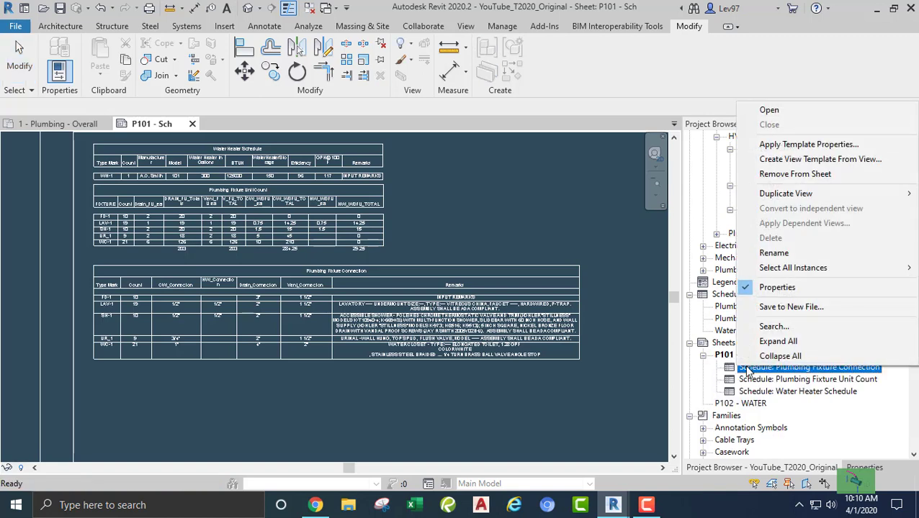
Step: Remove the Plumbing Fixture Connection schedule from sheet P101 - Sch
click(801, 177)
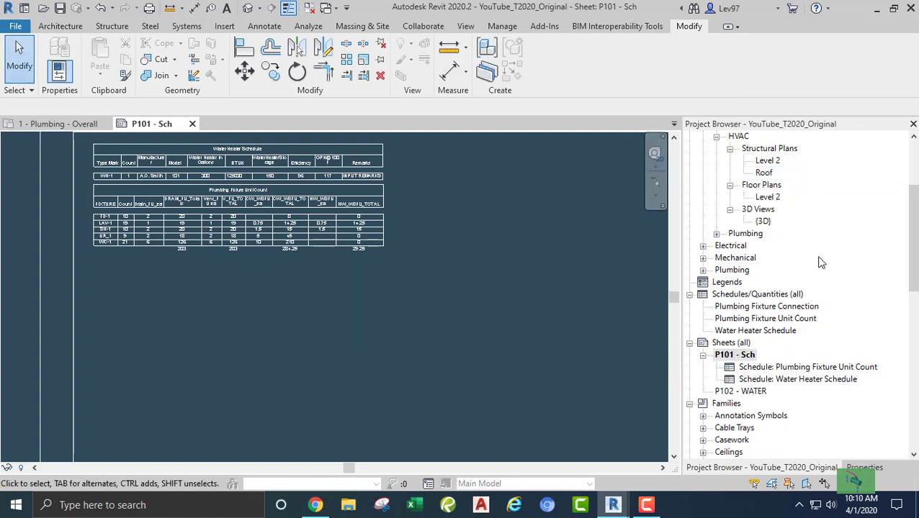
scroll(861, 278, up, 3)
scroll(851, 263, down, 4)
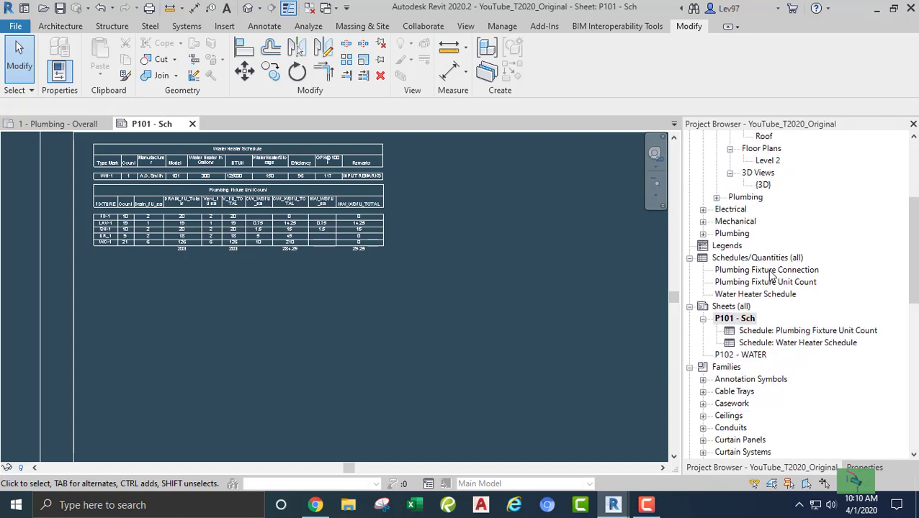
Step: Place the Plumbing Fixture Connection schedule on the sheet below the Unit Count schedule
click(769, 273)
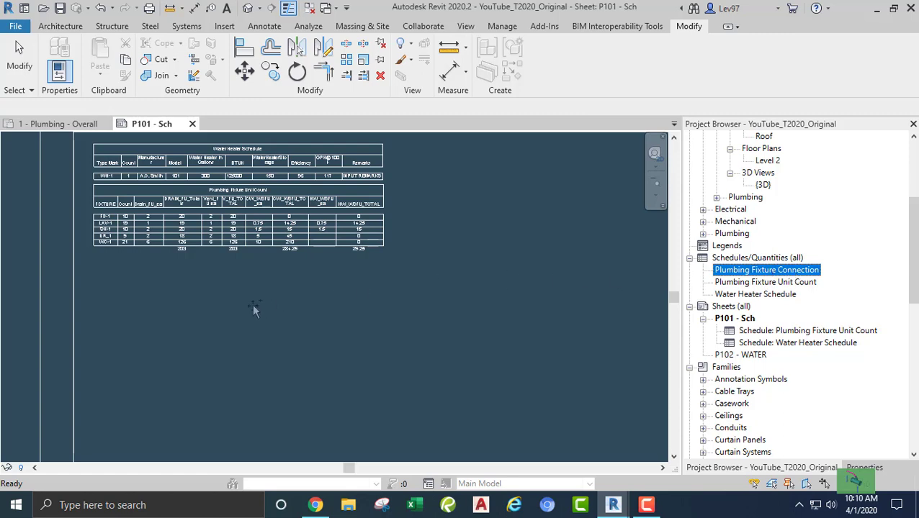
drag(220, 390, 273, 358)
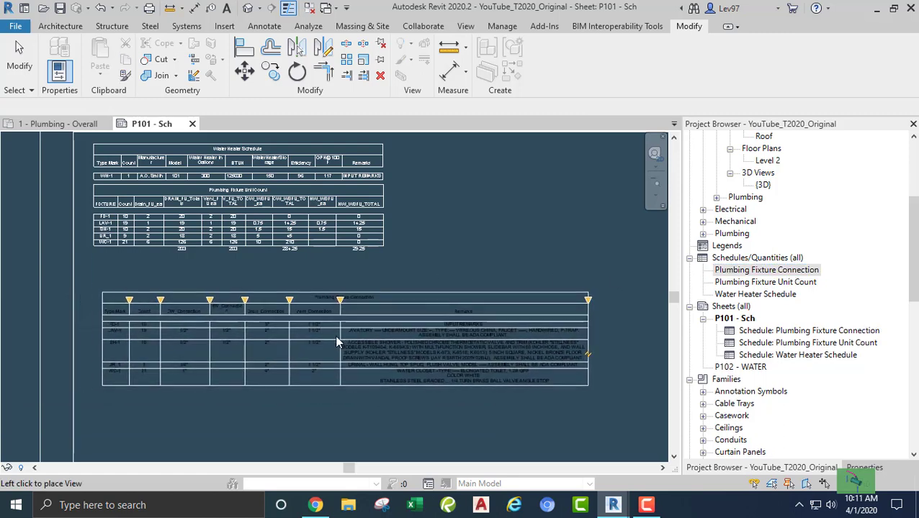
click(338, 322)
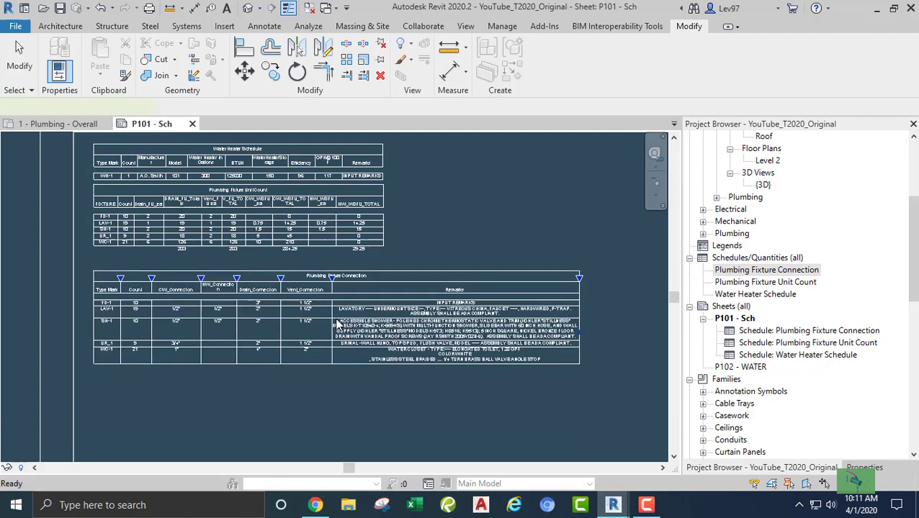
click(402, 410)
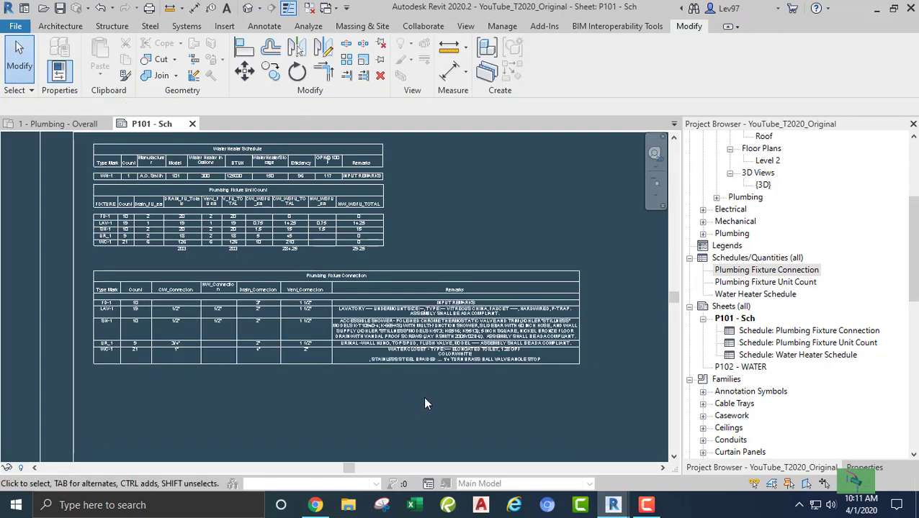
Step: Narrow the placed schedule's CW_Connection and HW_Connection columns with the column grips
middle_drag(427, 404, 474, 408)
scroll(345, 331, up, 4)
scroll(276, 249, down, 1)
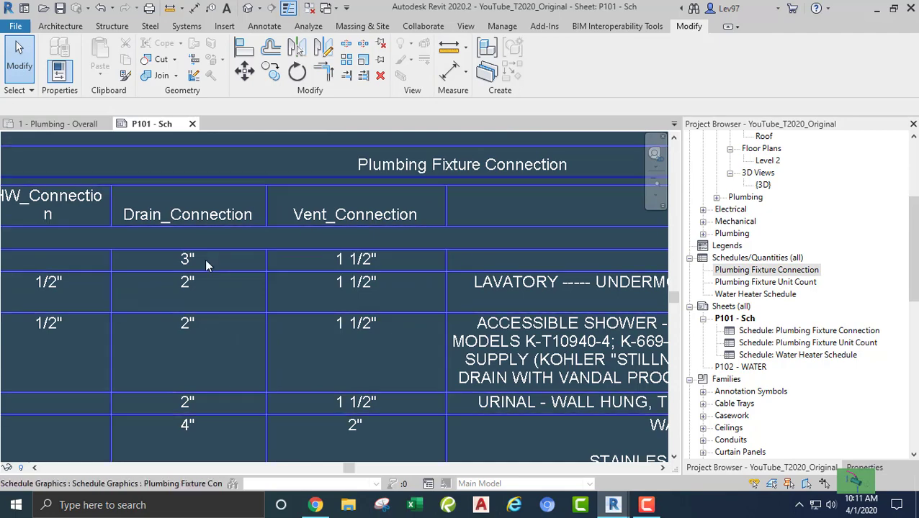
scroll(216, 257, down, 1)
middle_drag(221, 256, 284, 255)
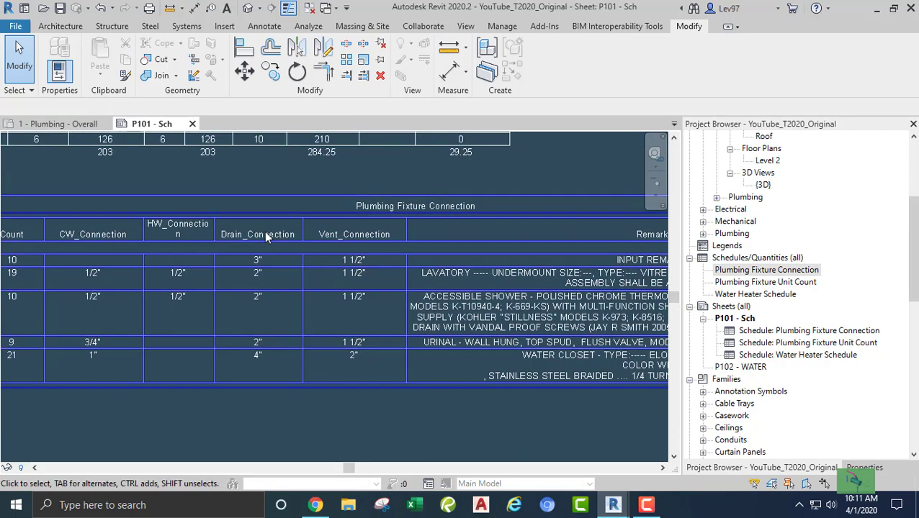
click(223, 218)
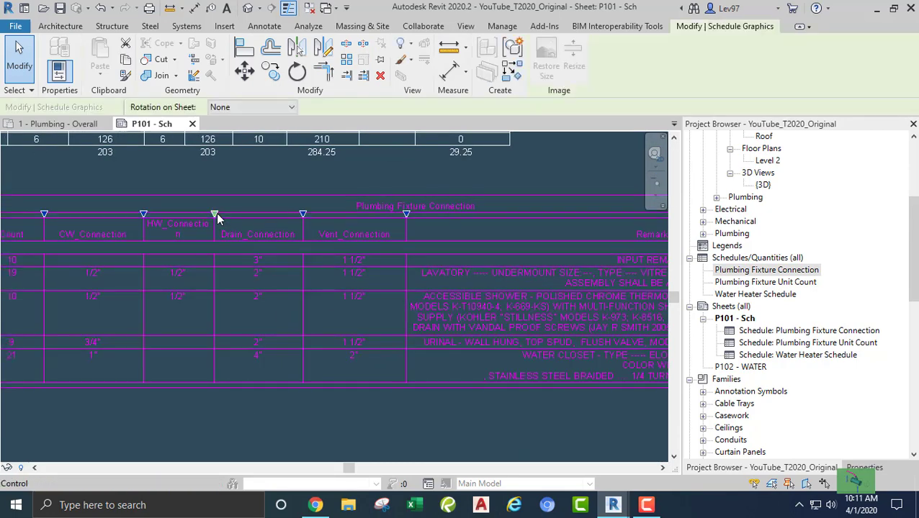
drag(214, 215, 251, 216)
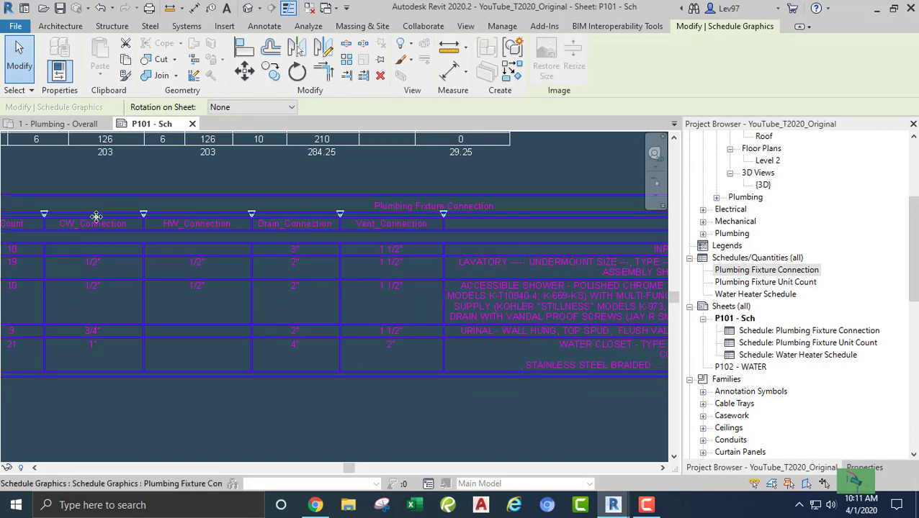
drag(144, 216, 137, 216)
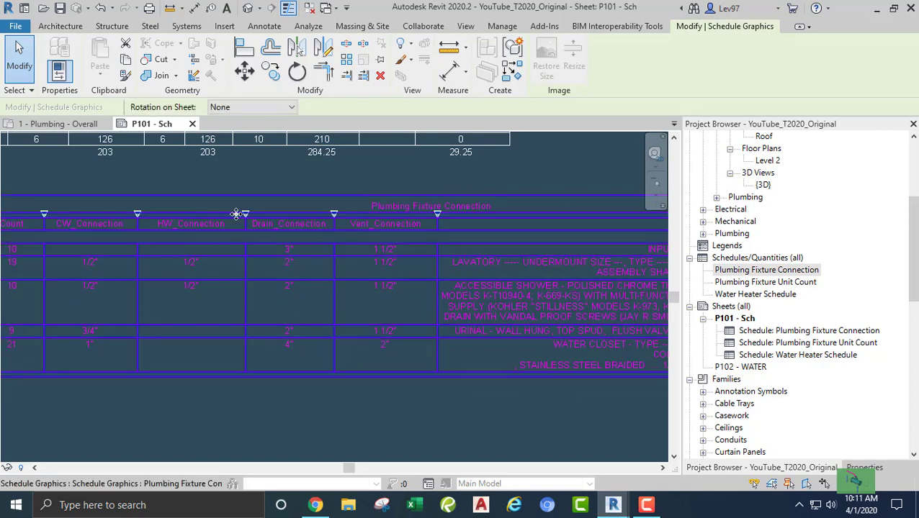
drag(246, 216, 235, 220)
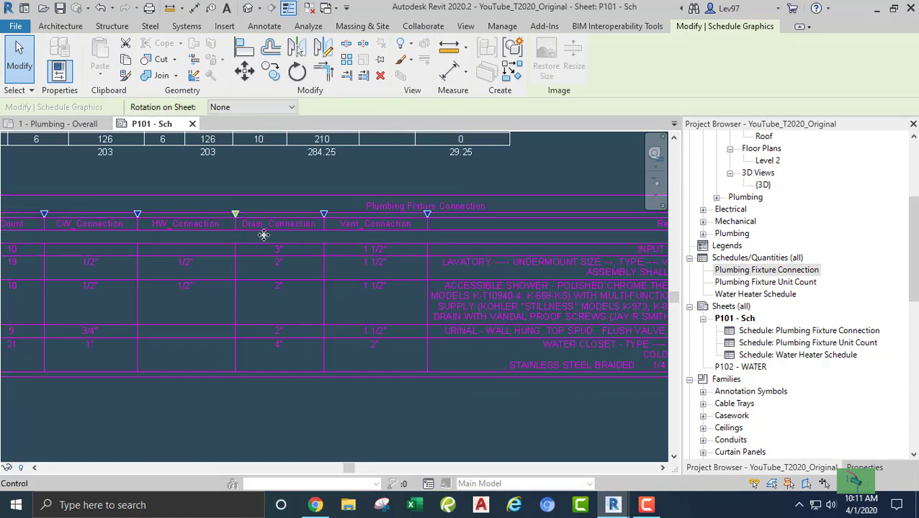
click(366, 402)
scroll(375, 404, down, 1)
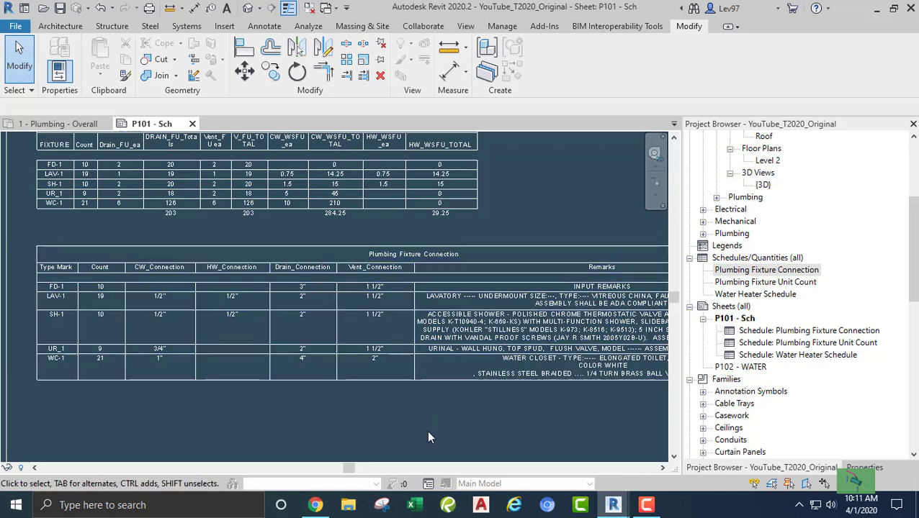
Step: On the 1 - Plumbing - Overall plan, select Schedule: Water Heater Schedule under P101 - Sch
click(61, 124)
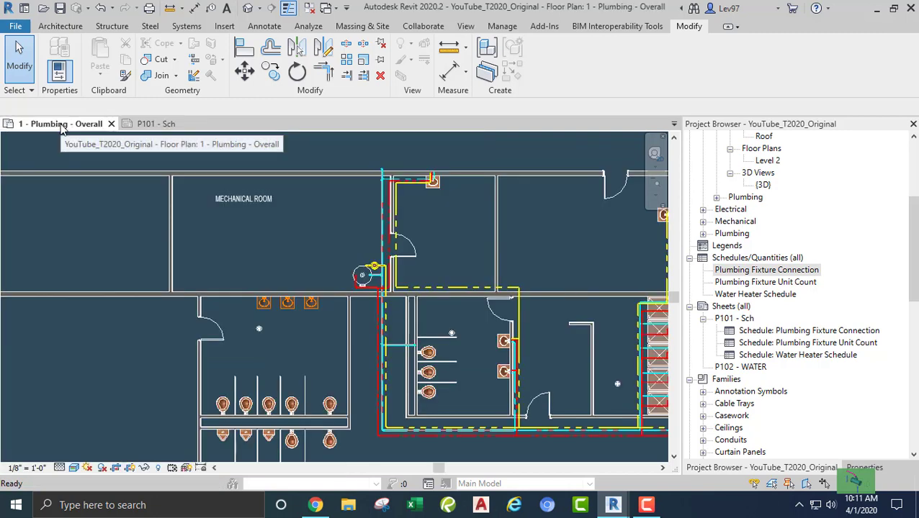
middle_drag(286, 255, 226, 261)
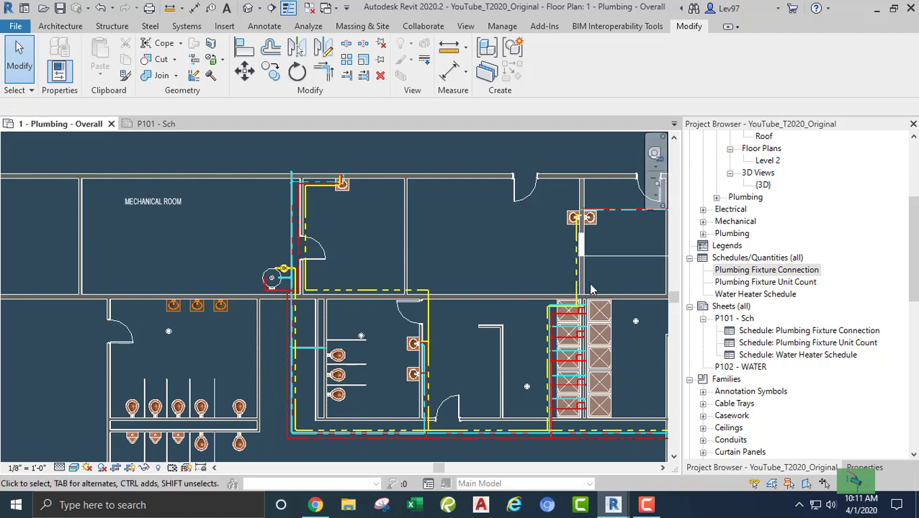
click(796, 354)
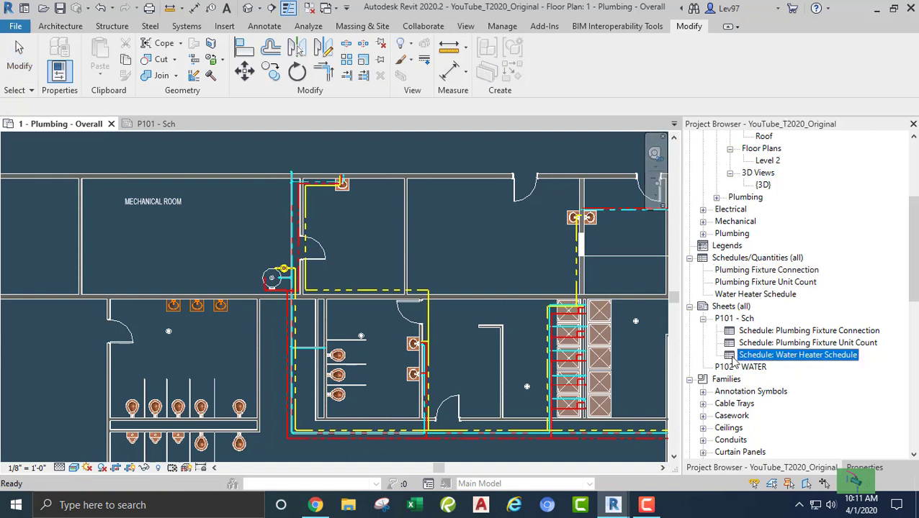
Step: Choose Save to New File for the Water Heater Schedule and go to Favorites
right_click(779, 362)
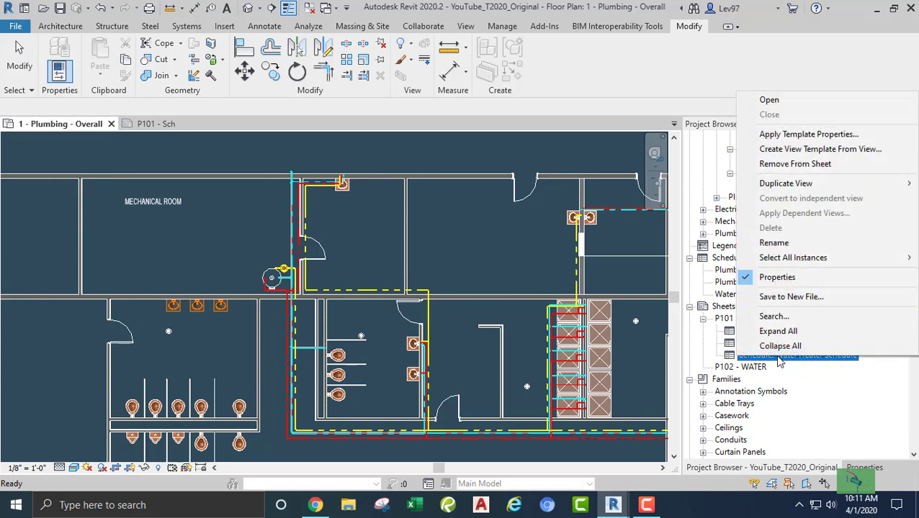
click(795, 298)
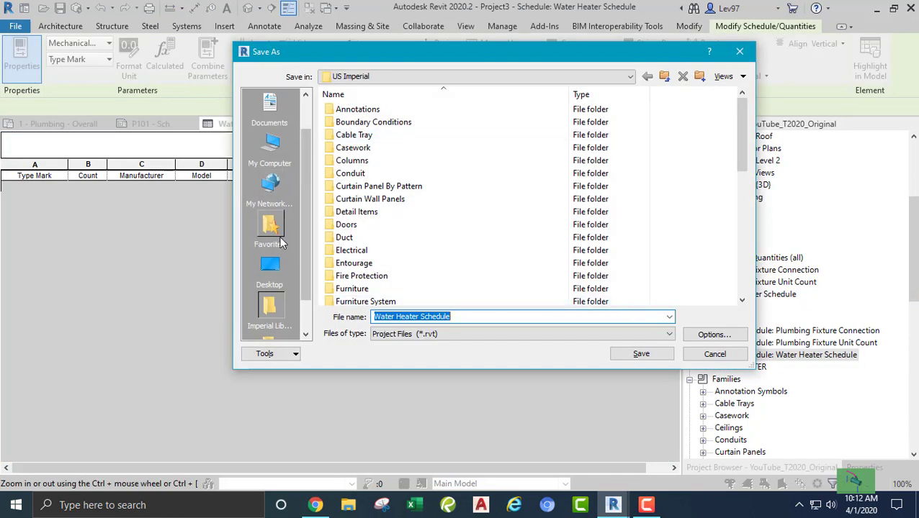
click(271, 226)
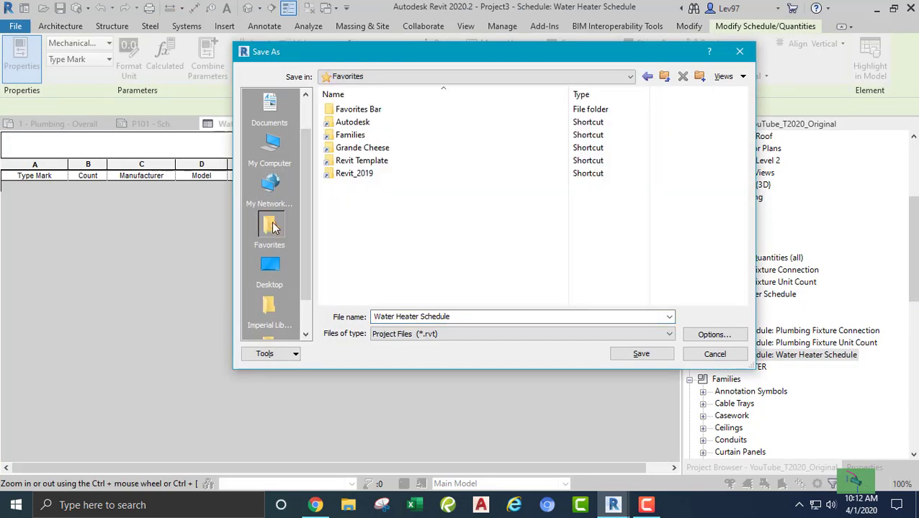
Step: Look through the Families and Revit Template folders, returning to Favorites each time
double_click(341, 137)
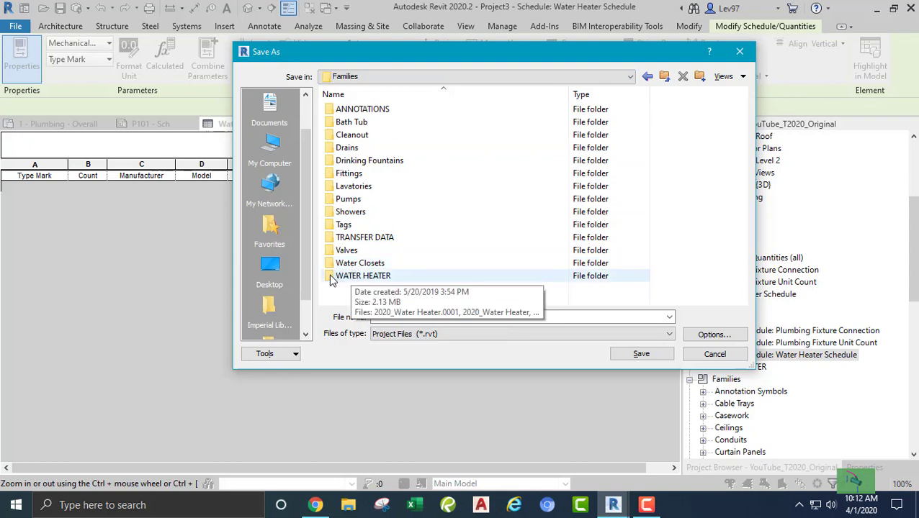
click(271, 227)
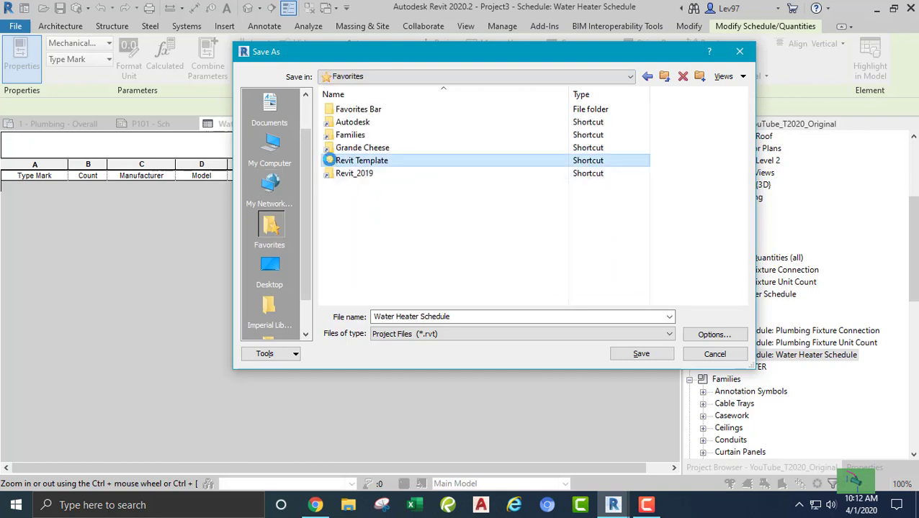
double_click(331, 162)
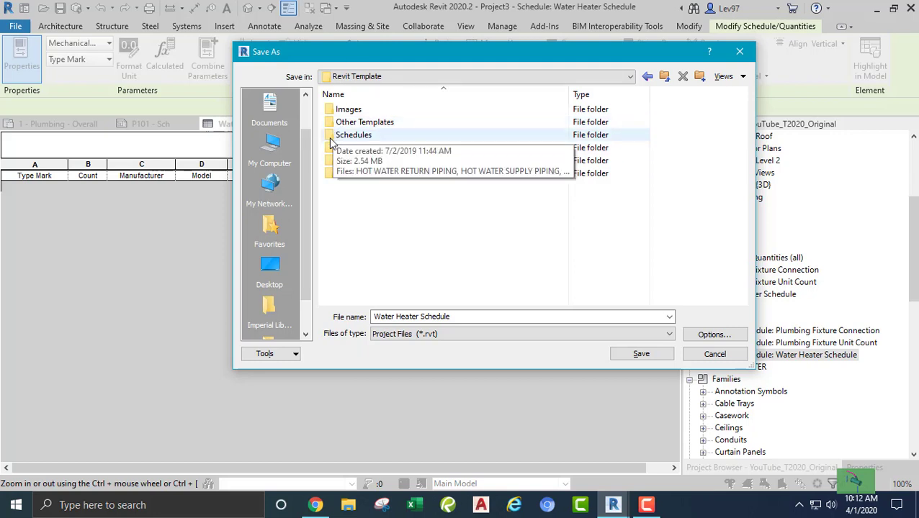
click(272, 225)
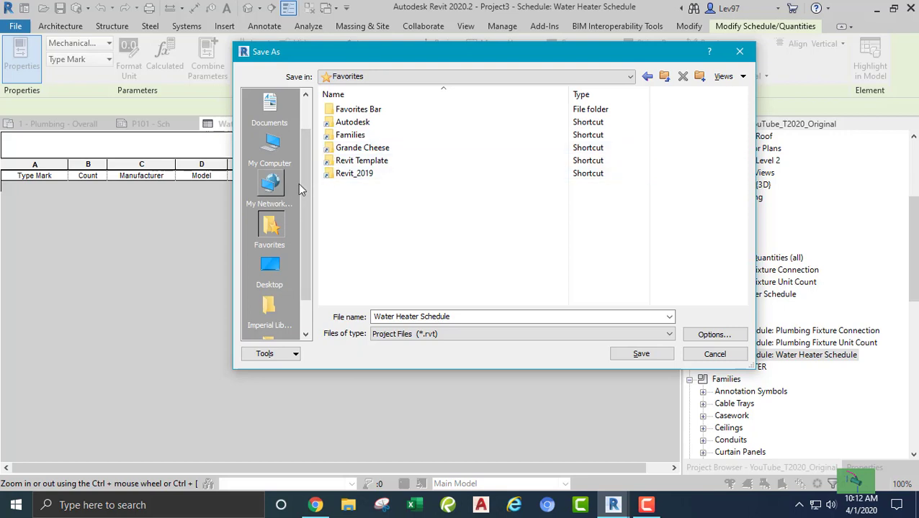
Step: Browse to Families > WATER HEATER, then Revit Template > Schedules, and cancel the save
double_click(339, 135)
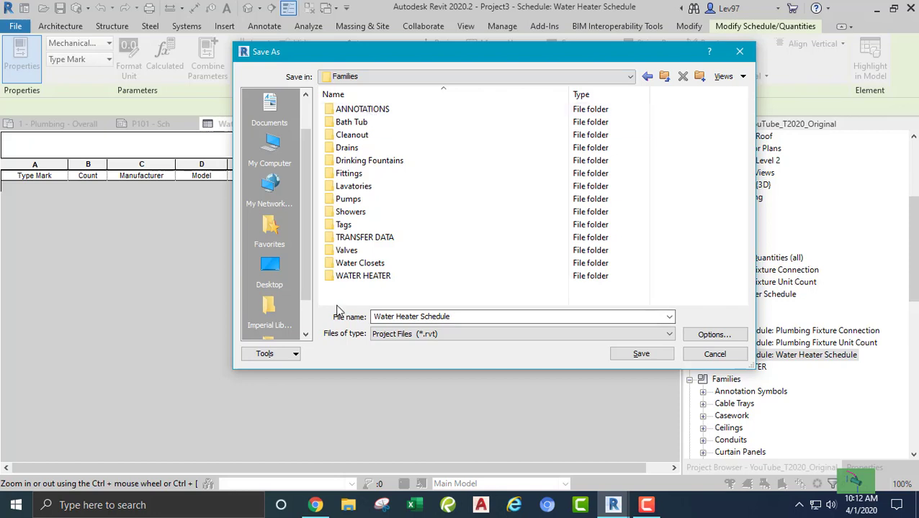
double_click(333, 278)
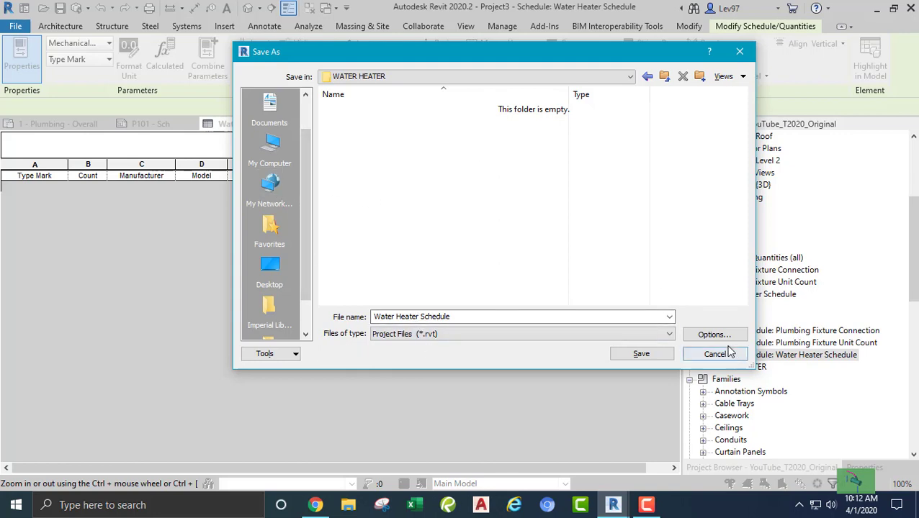
click(270, 226)
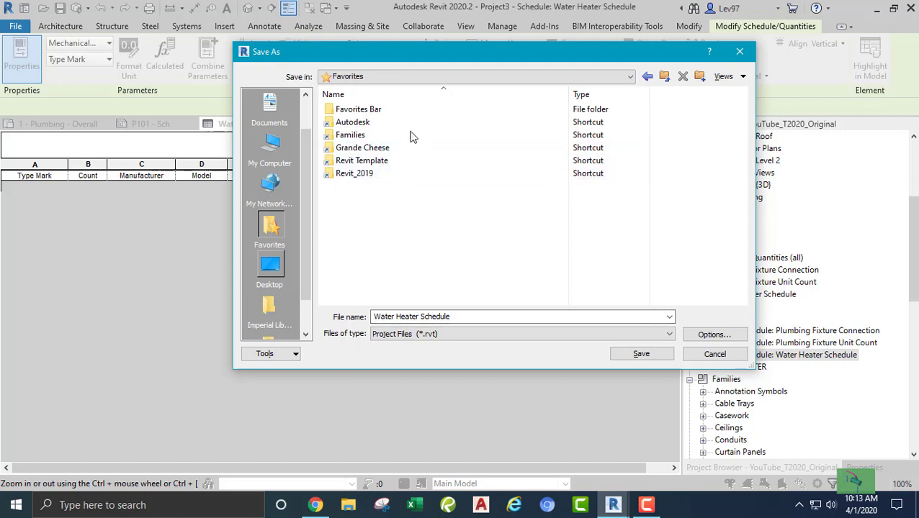
double_click(346, 161)
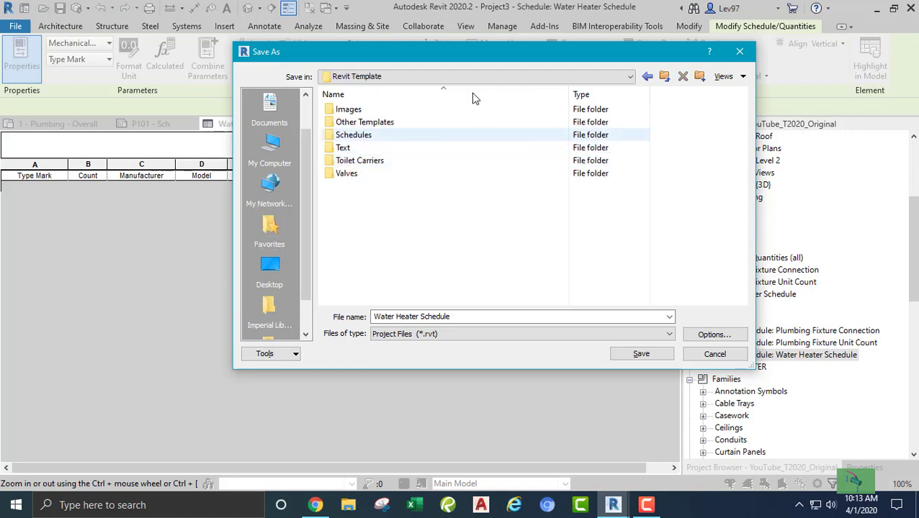
click(333, 136)
double_click(333, 137)
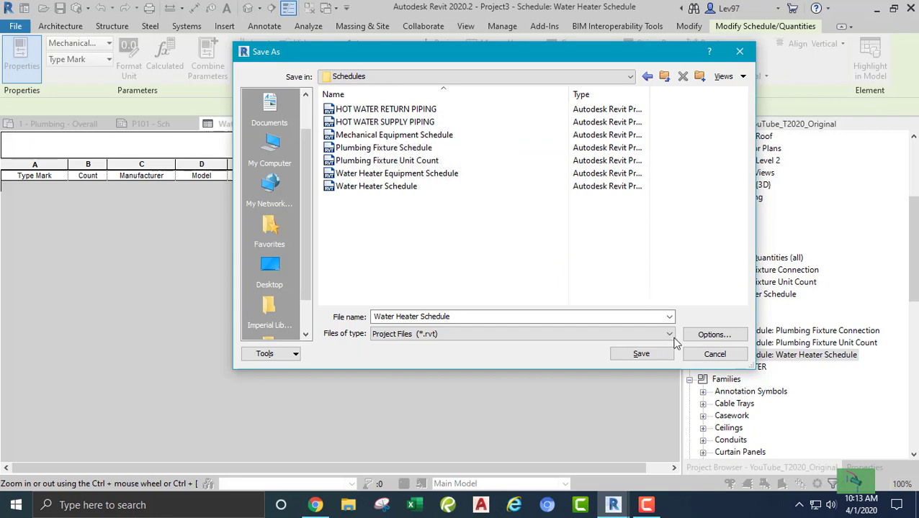
click(715, 354)
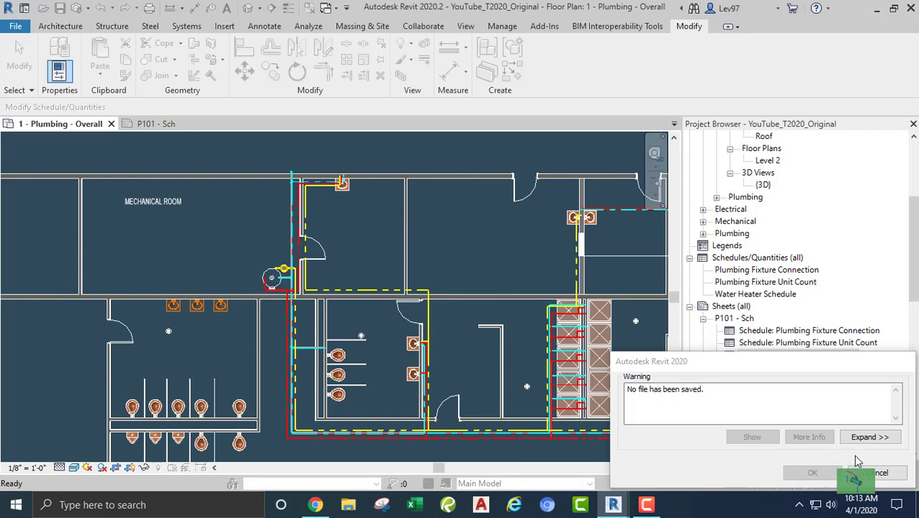
Step: Dismiss the no-file-saved warning, recenter the floor plan, and collapse the P101 - Sch schedule list
click(876, 473)
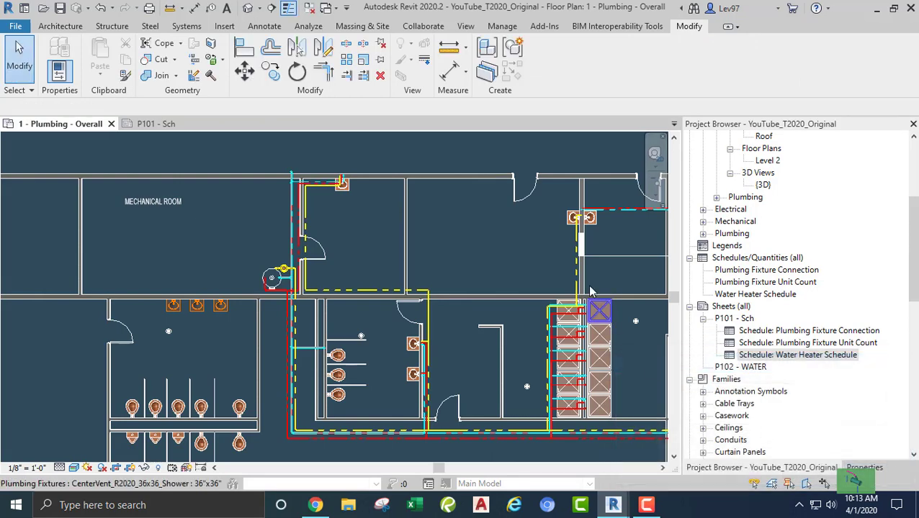
mouse_move(482, 234)
middle_down()
mouse_move(549, 239)
mouse_move(509, 230)
middle_up()
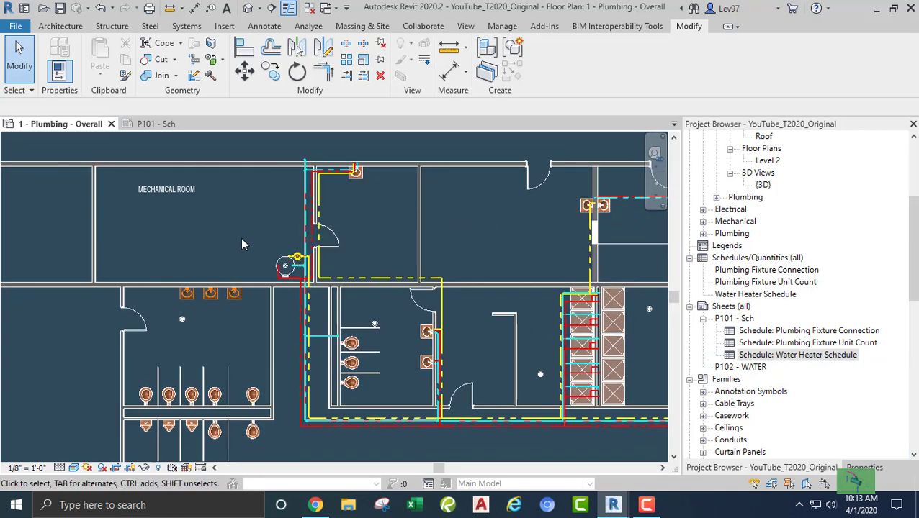
scroll(249, 243, up, 2)
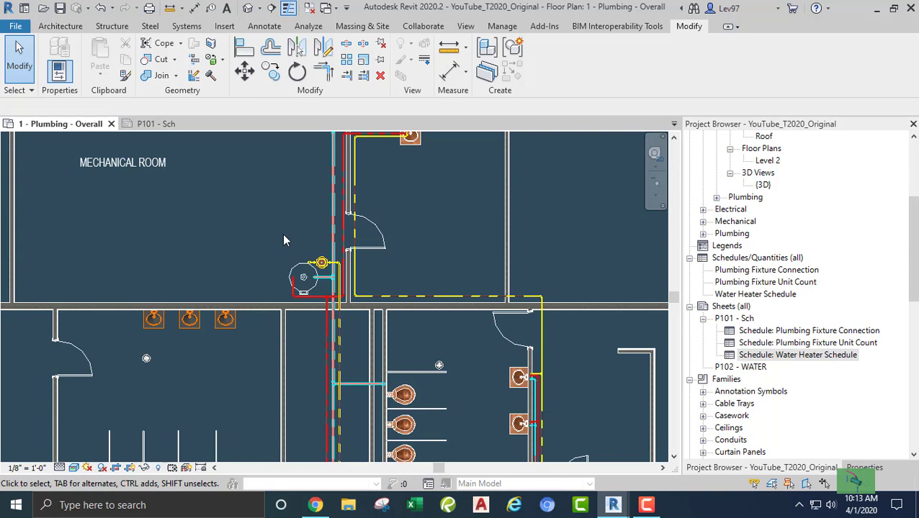
middle_drag(283, 241, 259, 242)
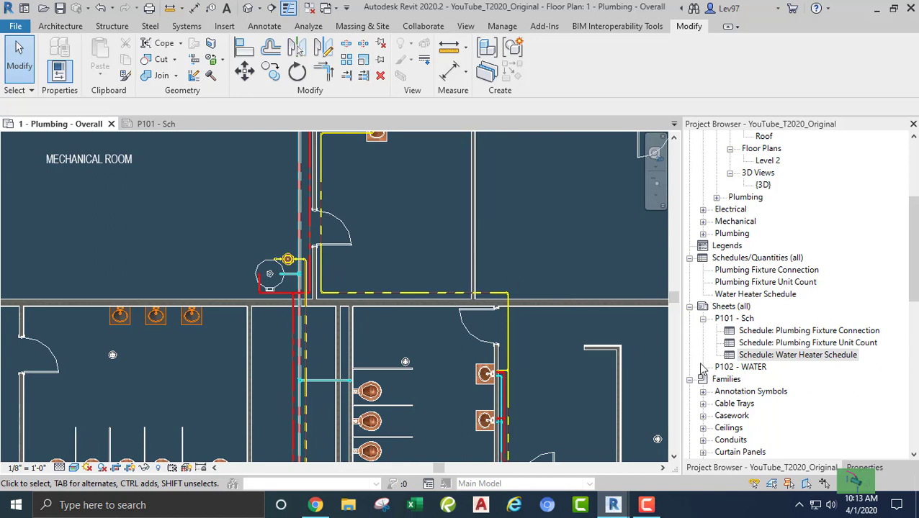
click(703, 321)
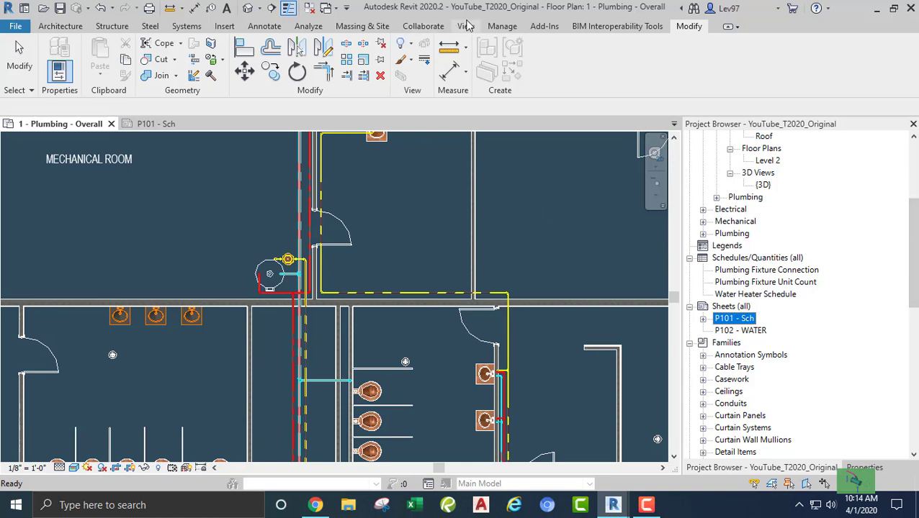
Step: Start Insert Views from File and pick HOT WATER SUPPLY PIPING.rvt in Favorites > Revit Template > Schedules
click(229, 29)
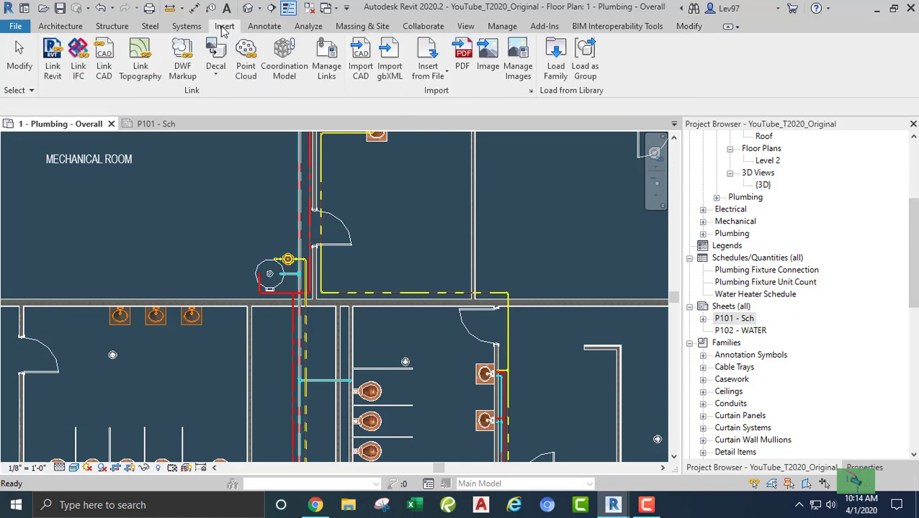
click(444, 77)
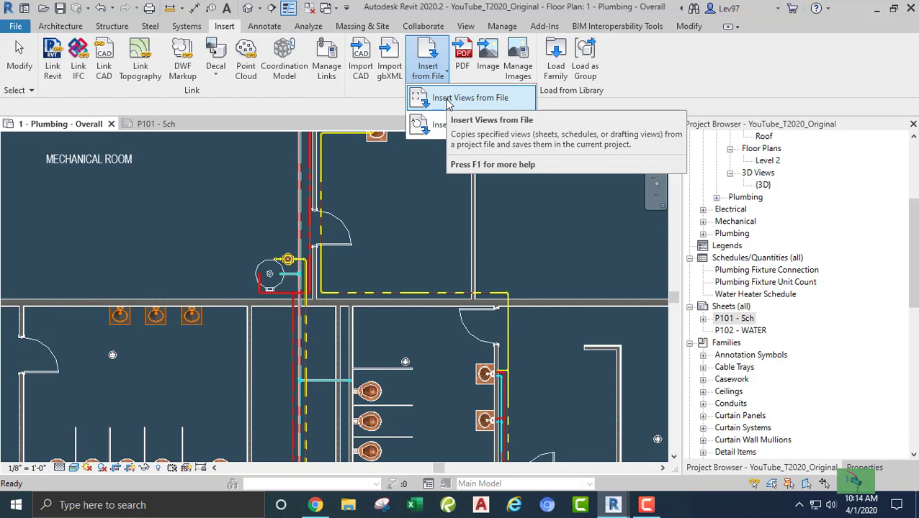
click(447, 102)
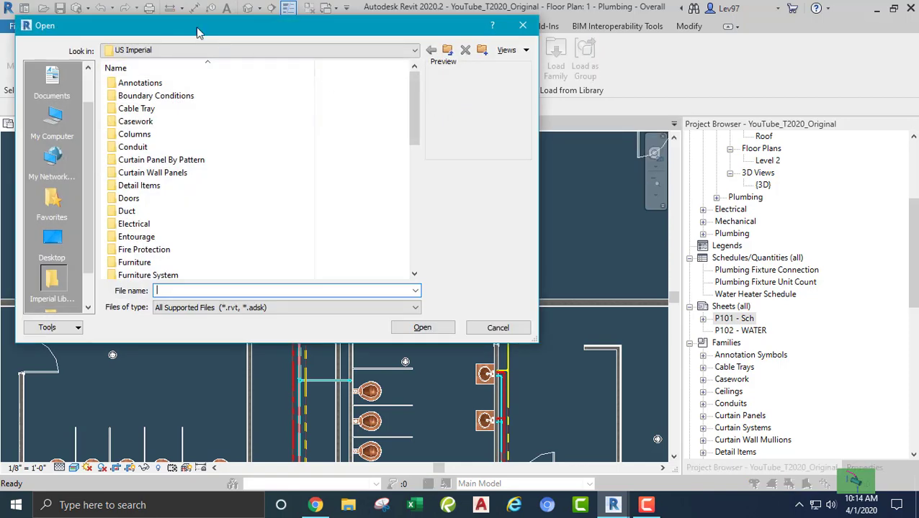
click(53, 204)
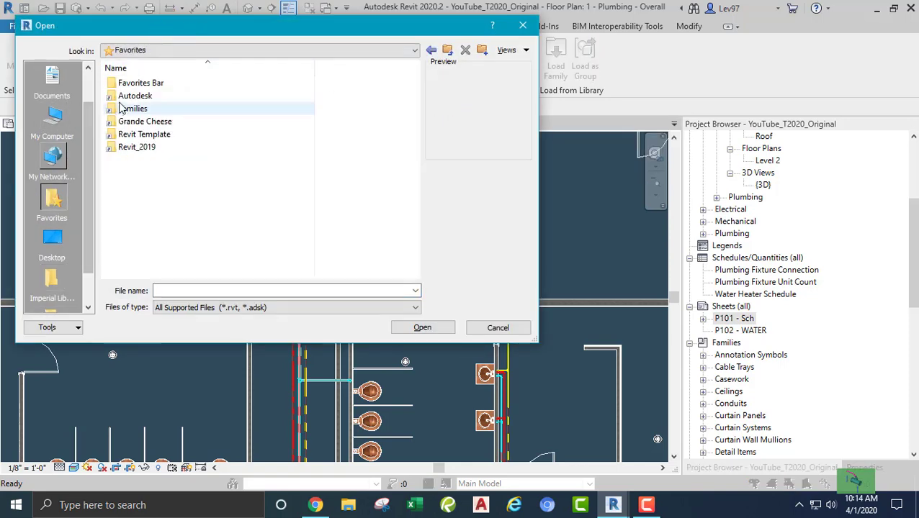
double_click(120, 134)
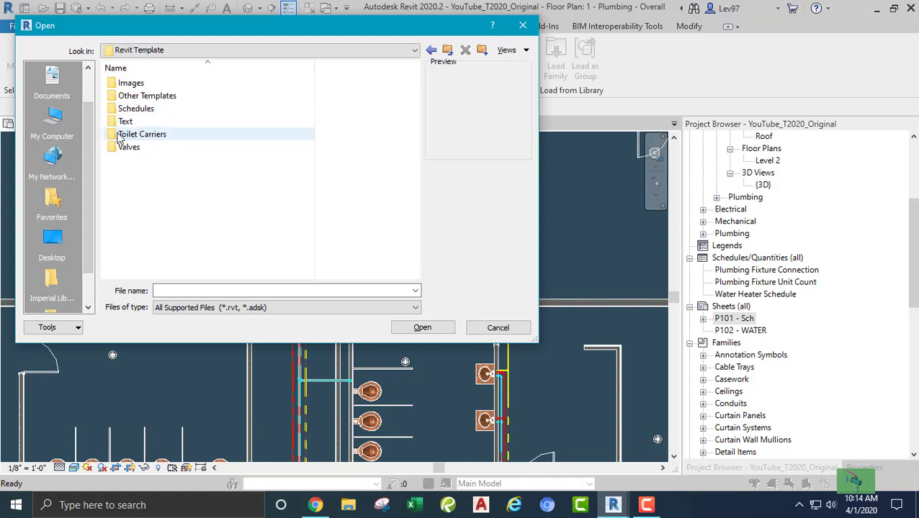
double_click(137, 109)
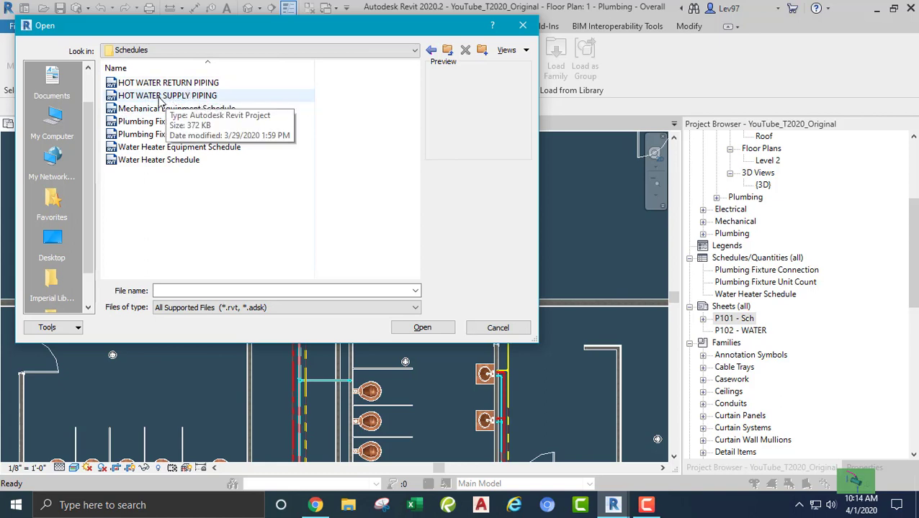
click(160, 98)
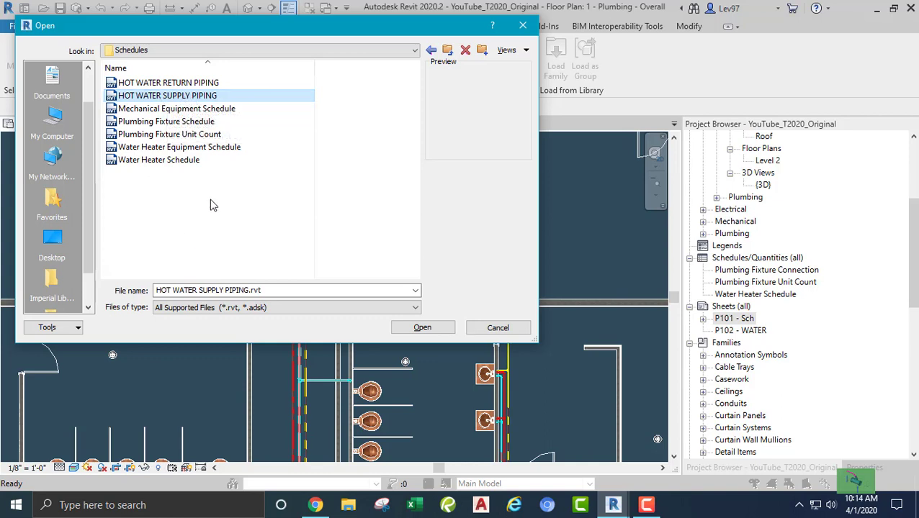
click(494, 327)
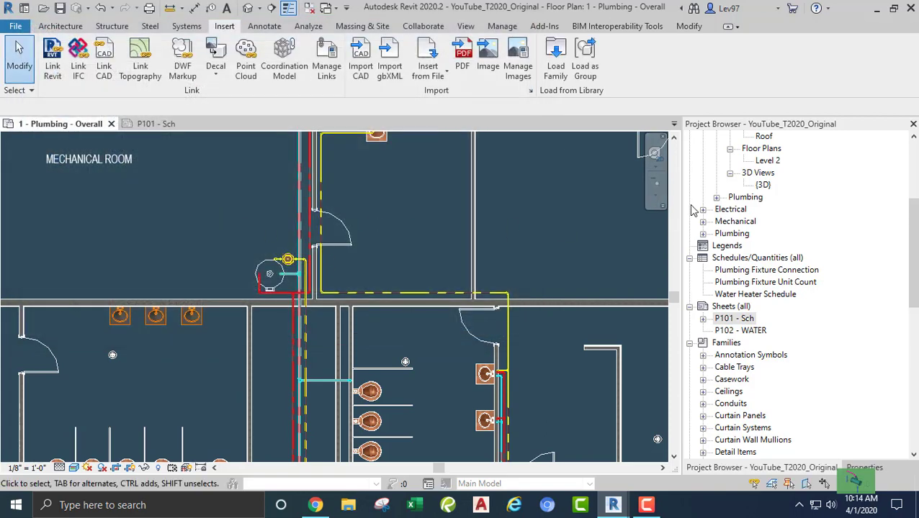
click(738, 275)
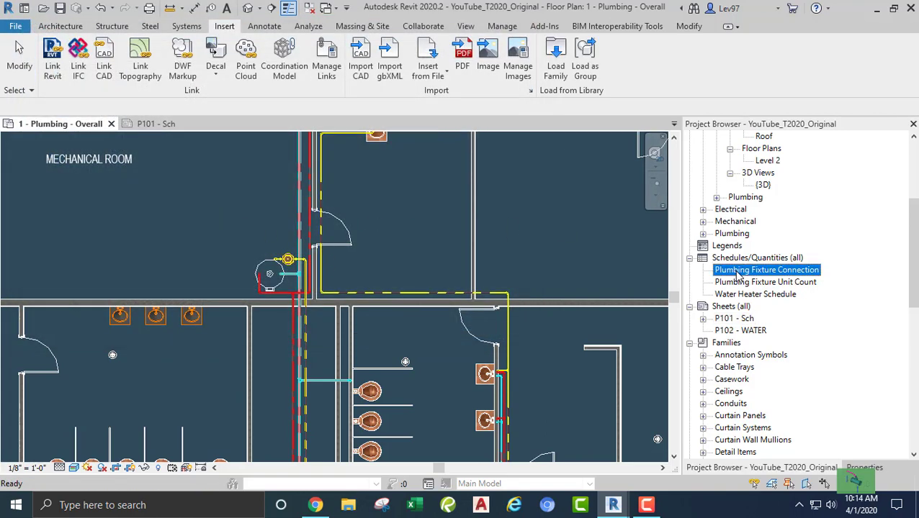
right_click(737, 275)
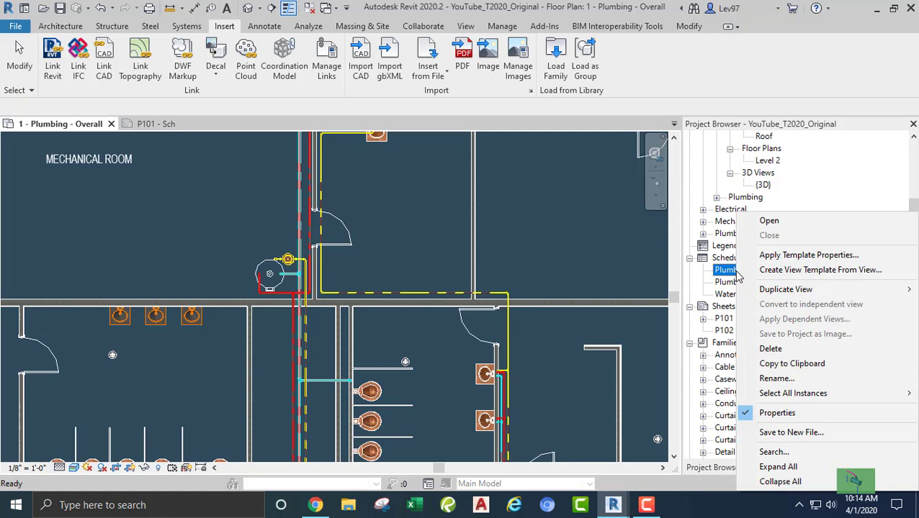
click(791, 433)
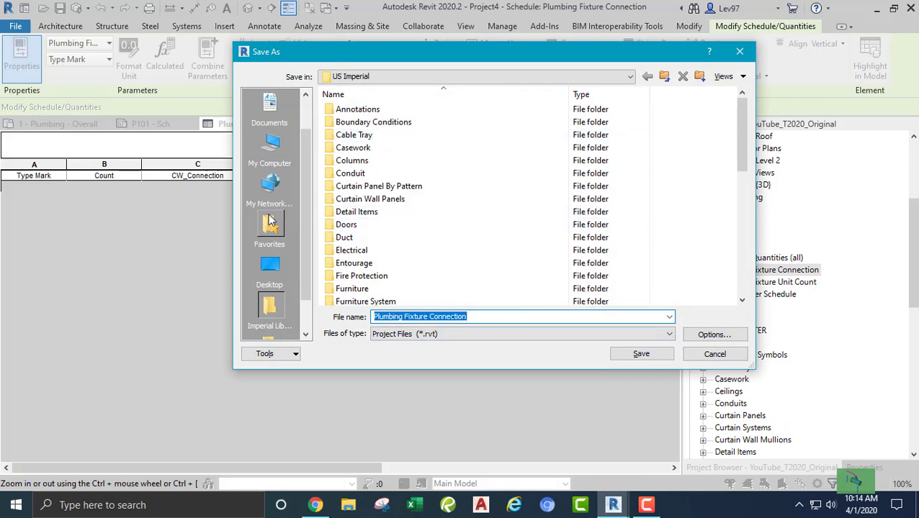
click(270, 224)
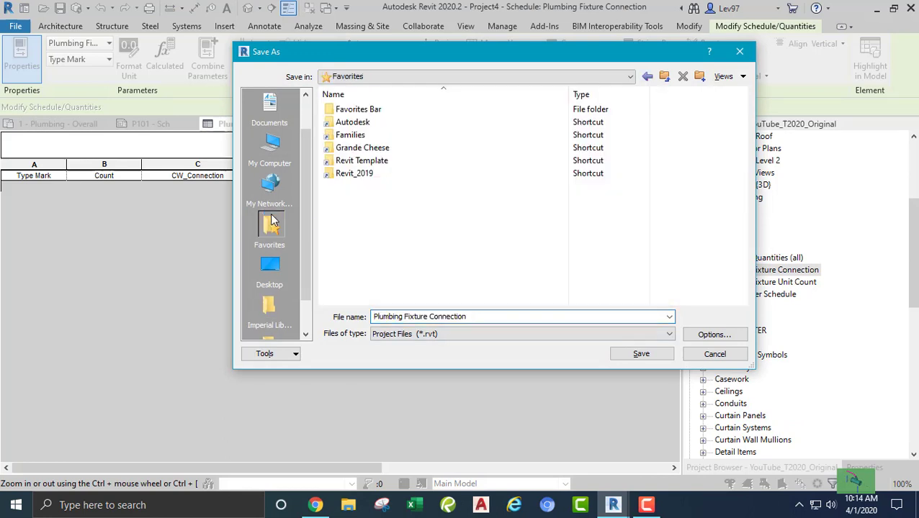
double_click(375, 160)
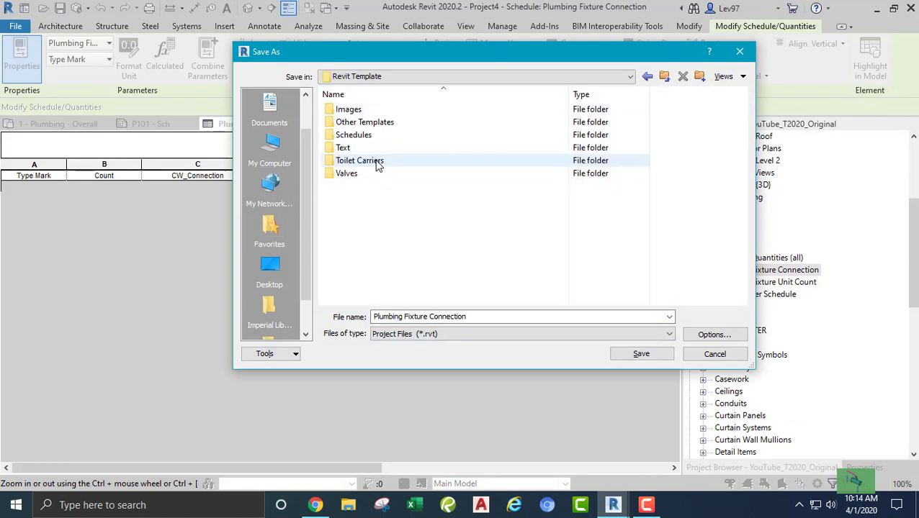
double_click(331, 138)
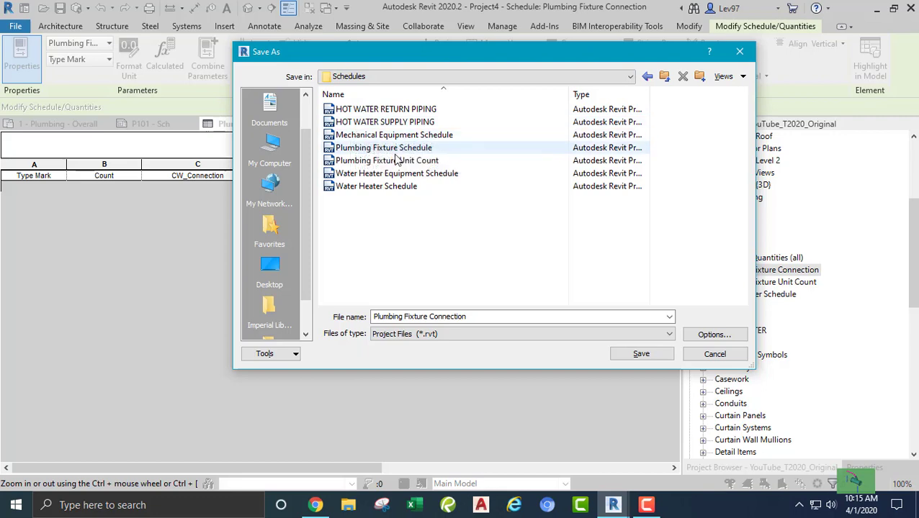
click(736, 355)
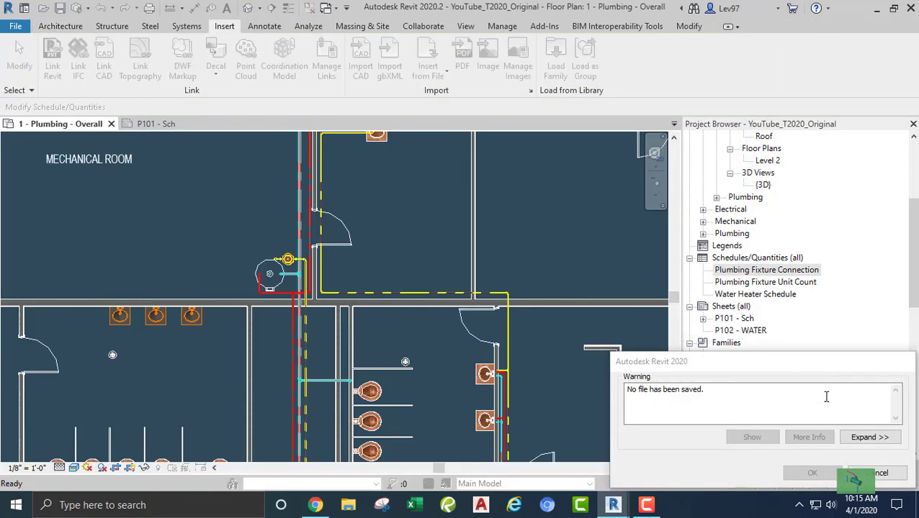
click(878, 473)
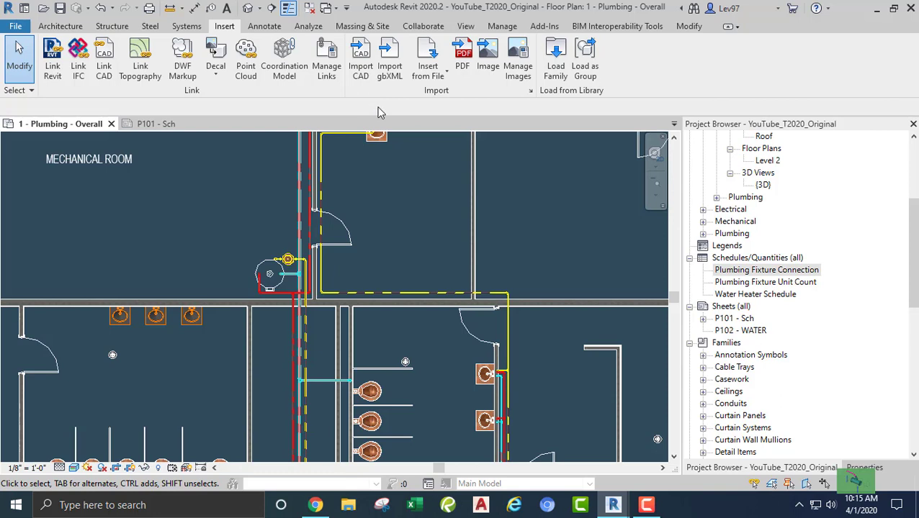
click(432, 72)
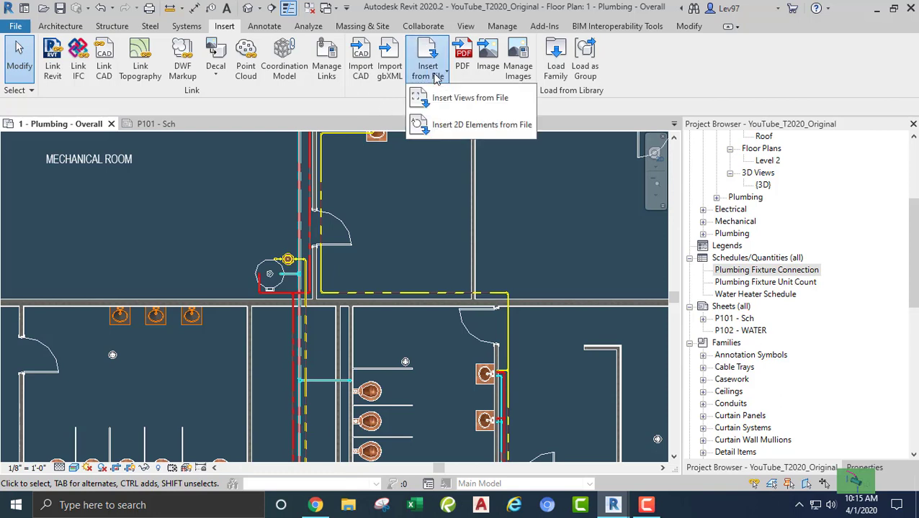
click(461, 98)
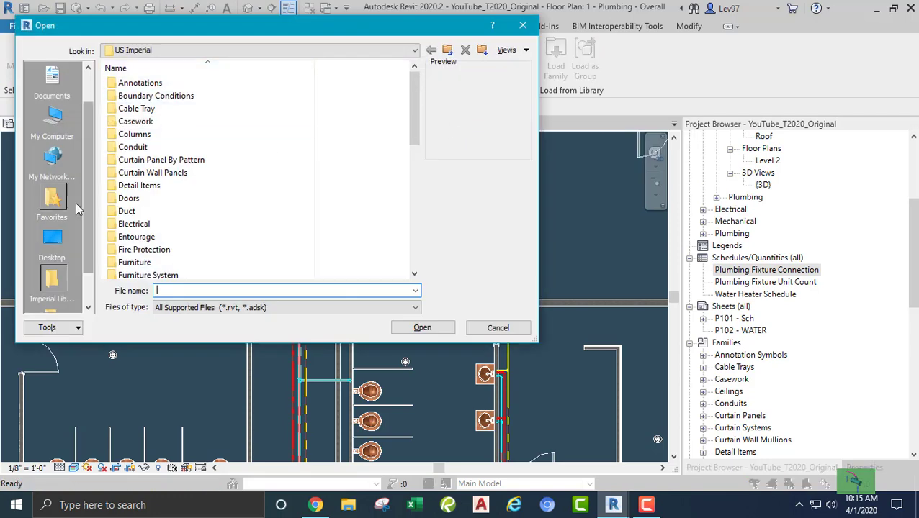
click(56, 205)
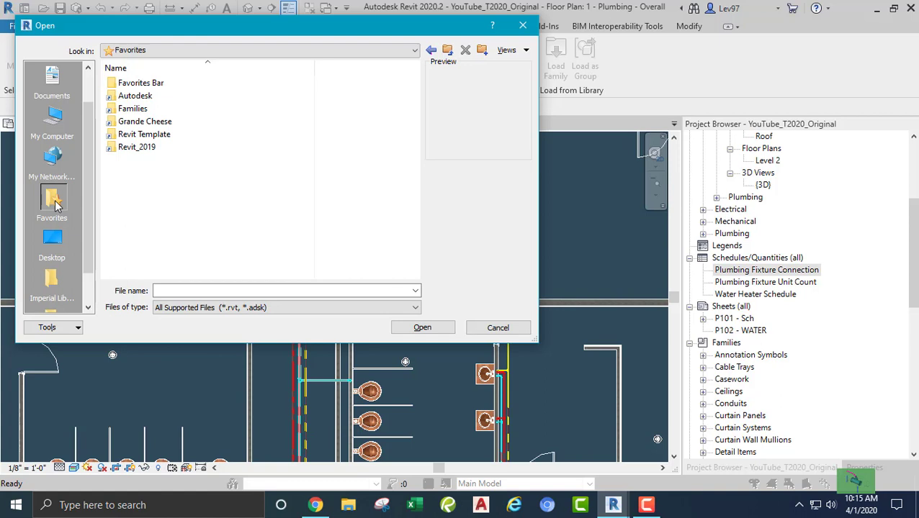
double_click(120, 136)
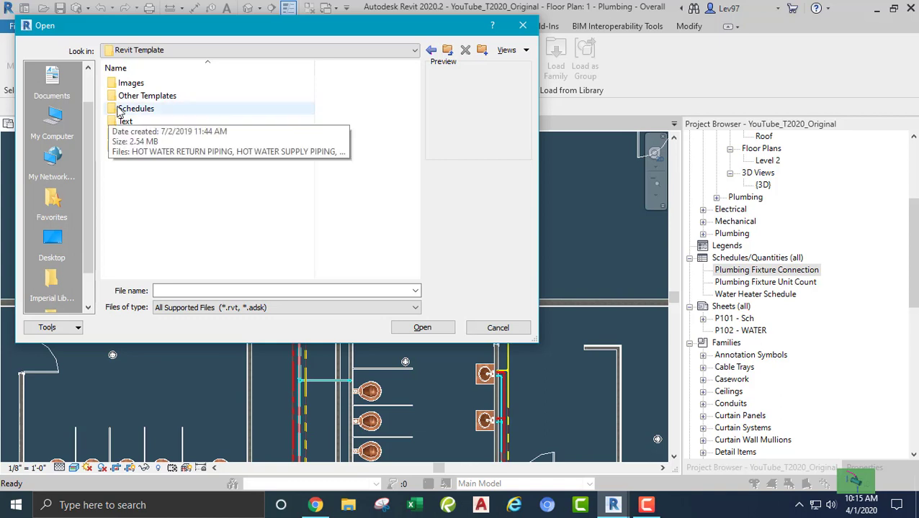
double_click(121, 110)
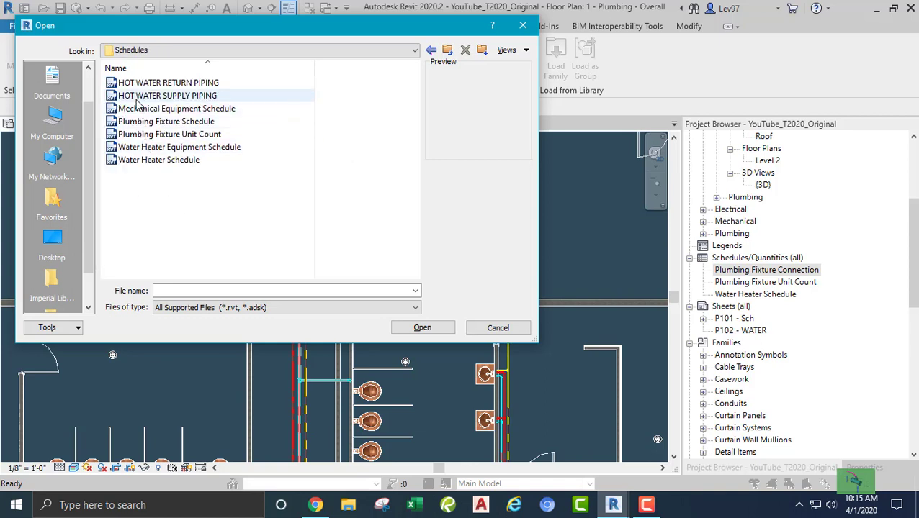
click(131, 98)
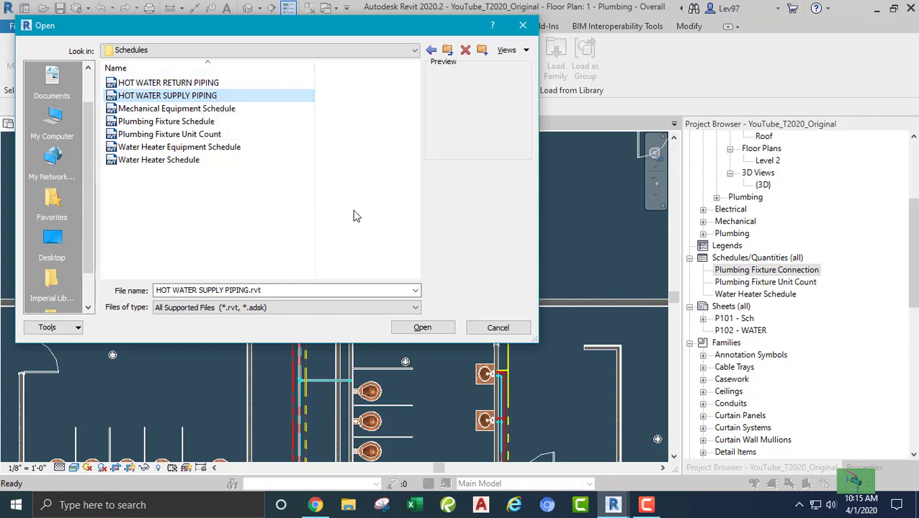
click(423, 328)
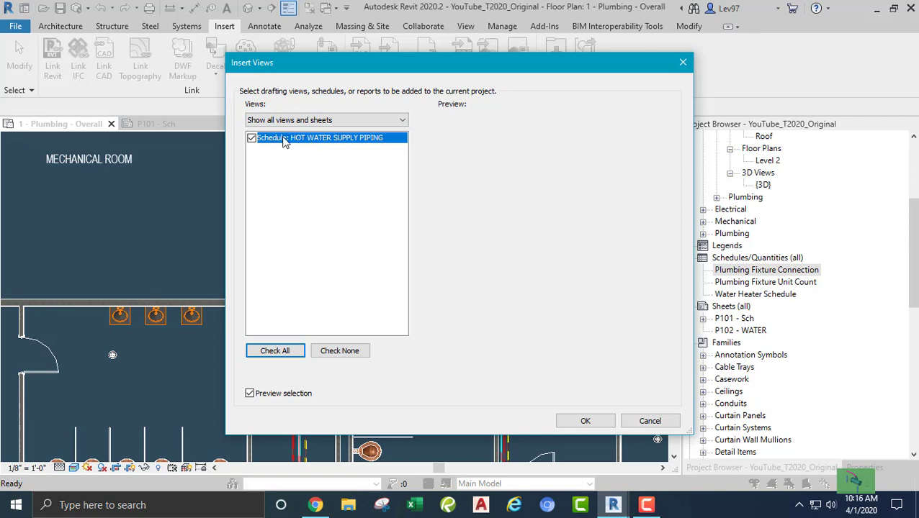
click(650, 421)
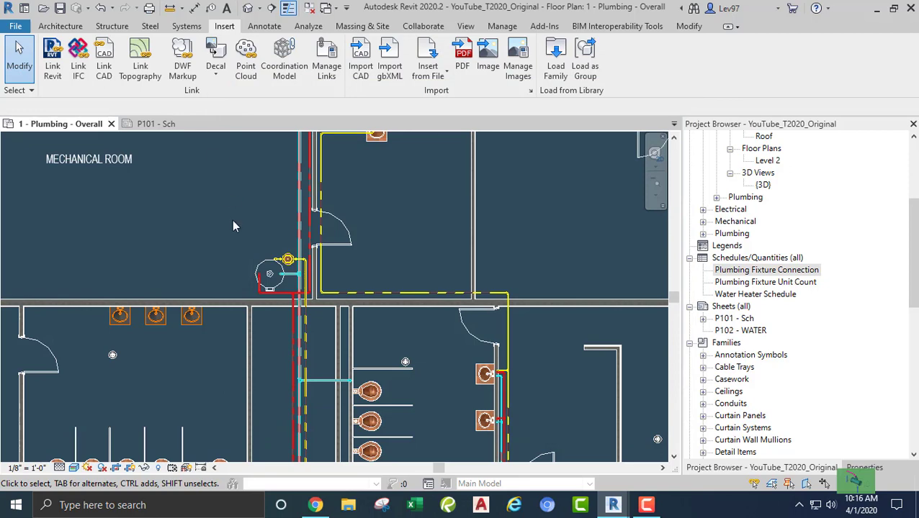
Step: Launch Insert Views from File and browse to Favorites > Revit Template > Schedules
click(430, 72)
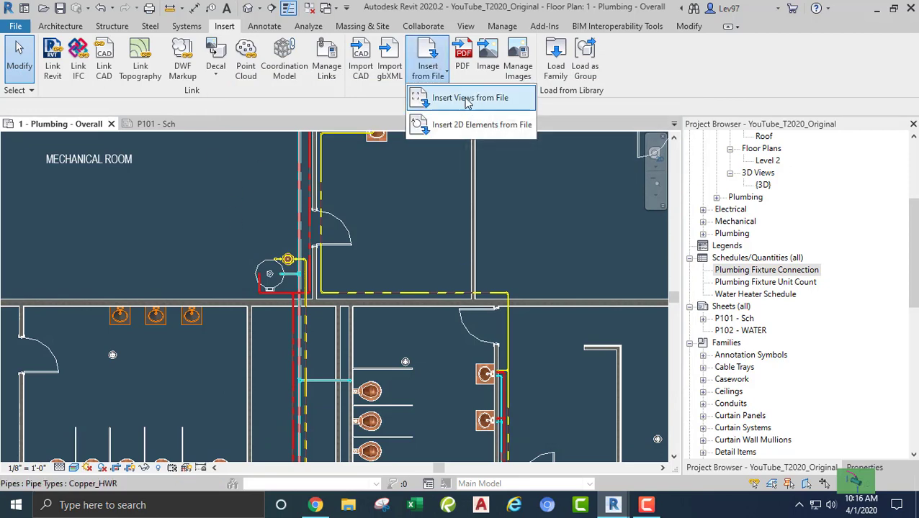
click(469, 100)
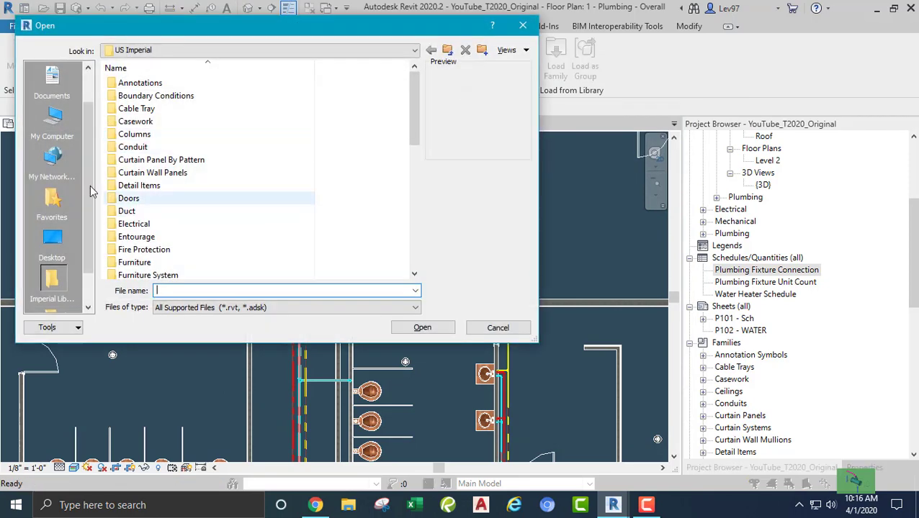
click(50, 207)
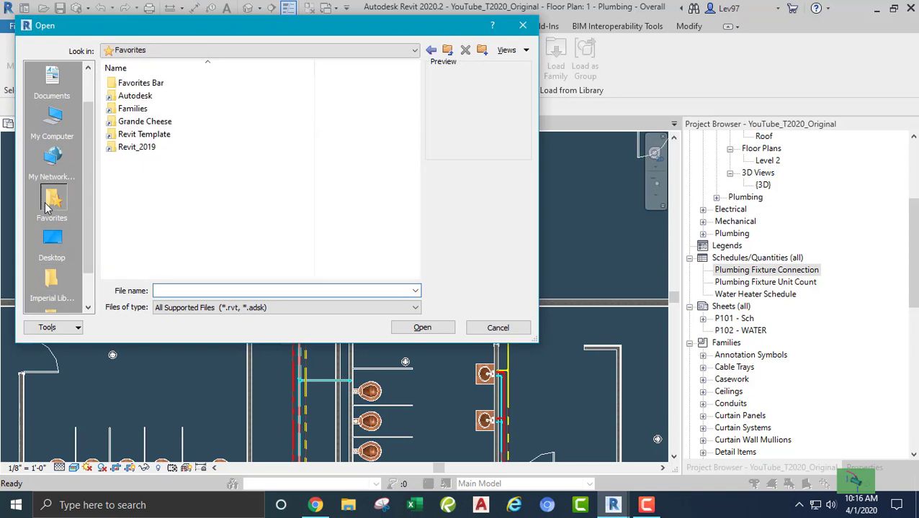
double_click(133, 134)
double_click(131, 110)
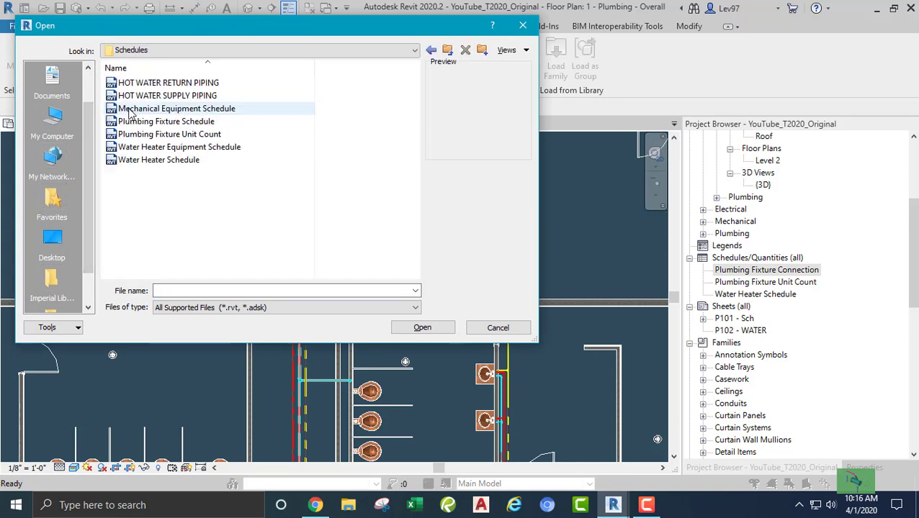
Step: Open HOT WATER SUPPLY PIPING.rvt, insert its schedule into the project, and close the new schedule tab
click(157, 84)
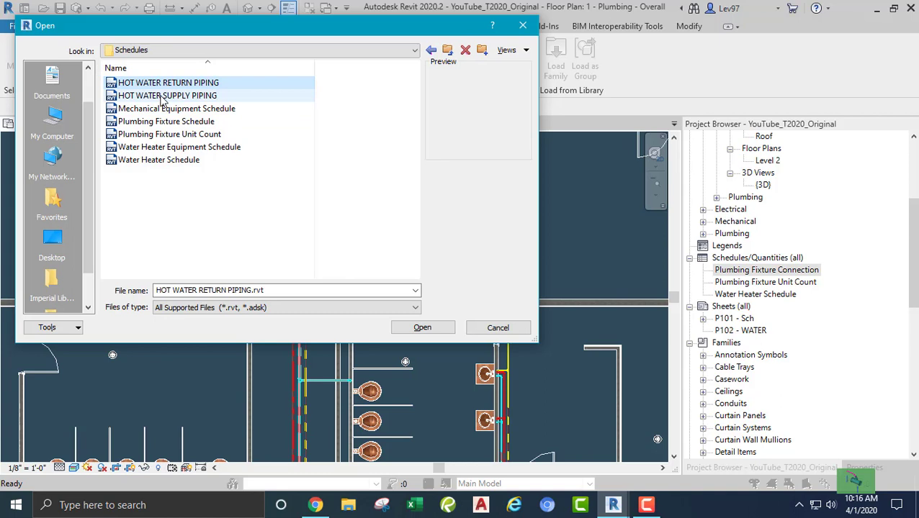
click(162, 100)
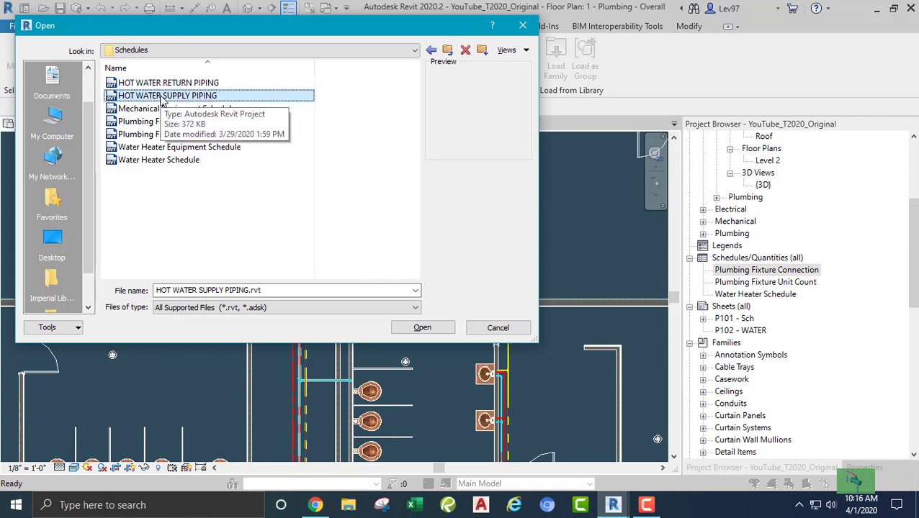
key(Up)
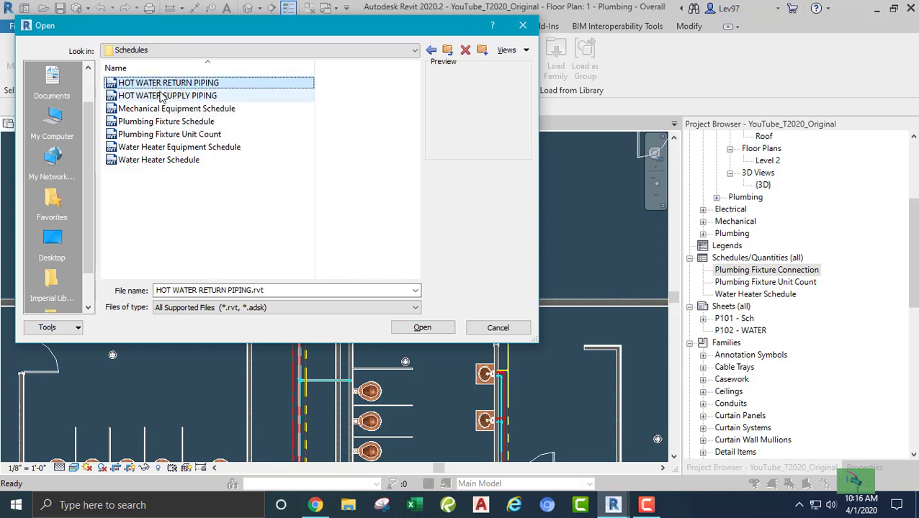
click(162, 99)
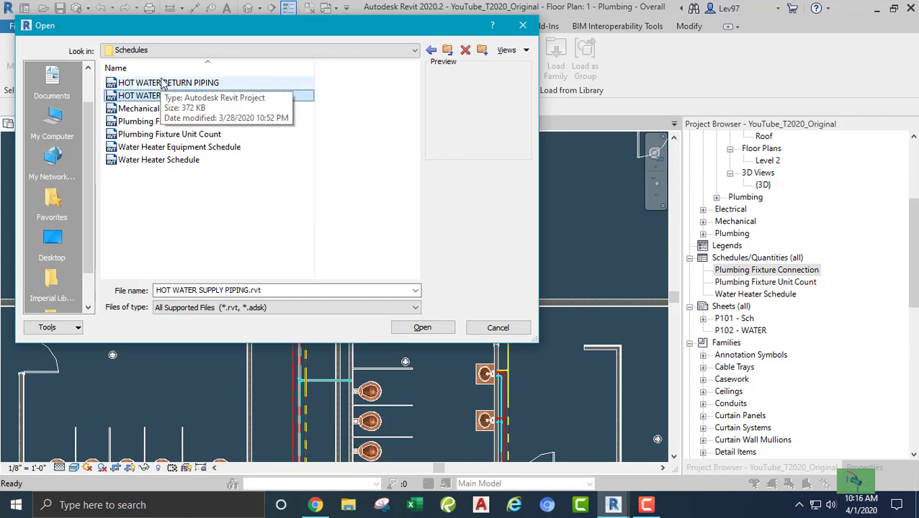
click(162, 83)
key(Down)
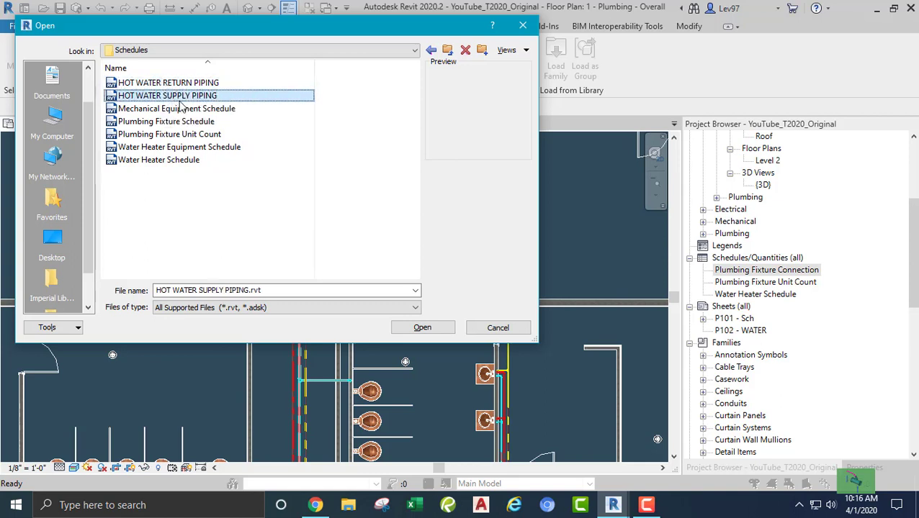
click(419, 329)
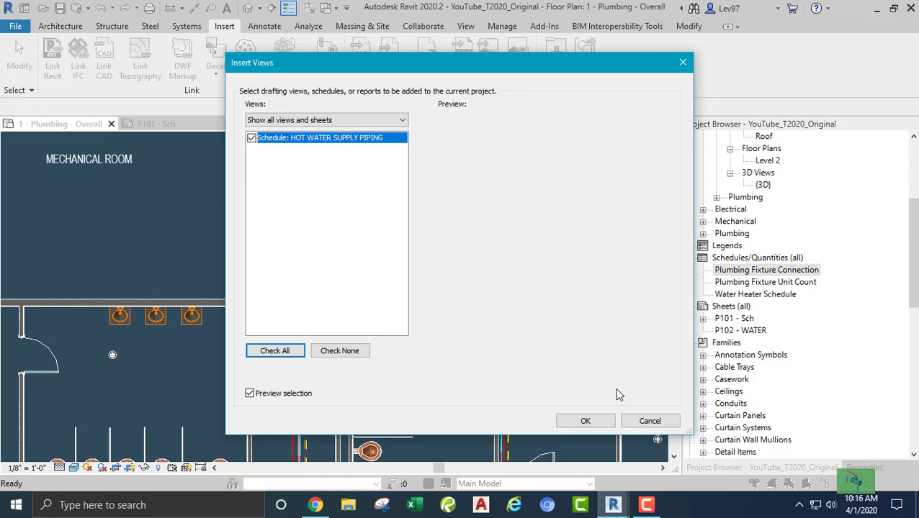
click(585, 421)
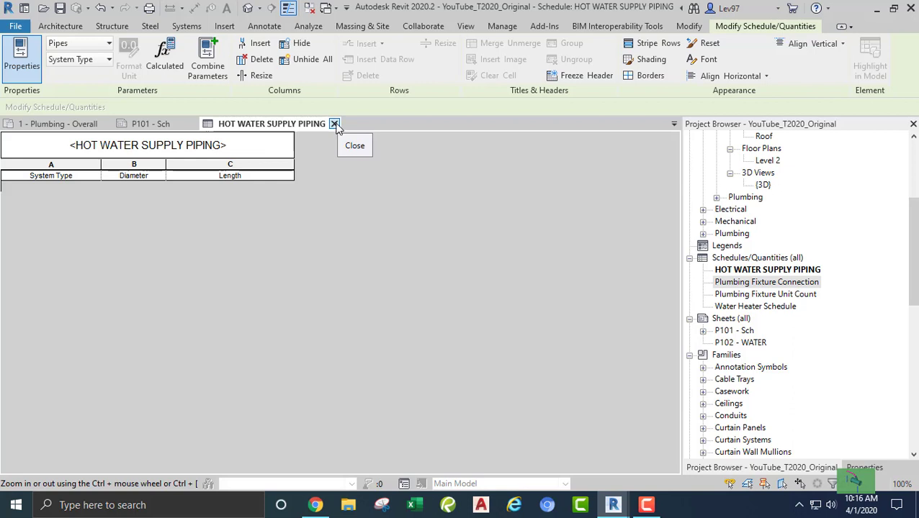
click(334, 124)
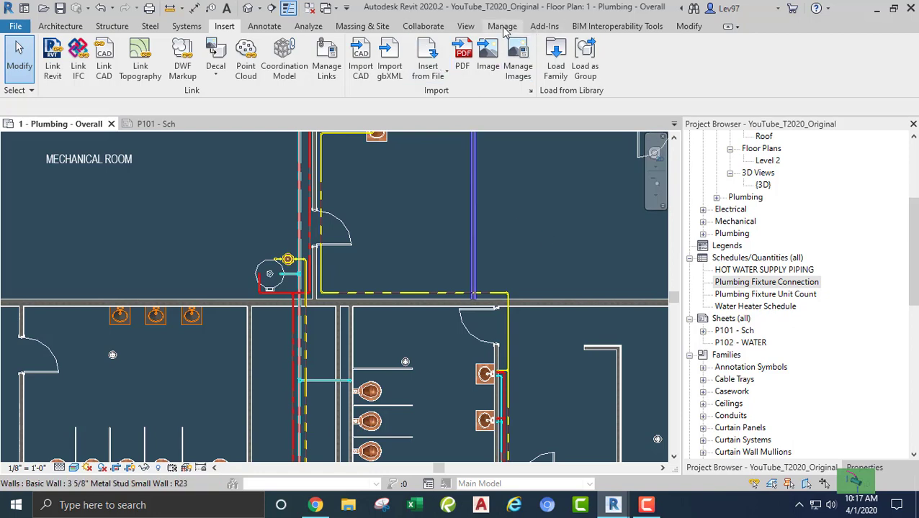
click(465, 27)
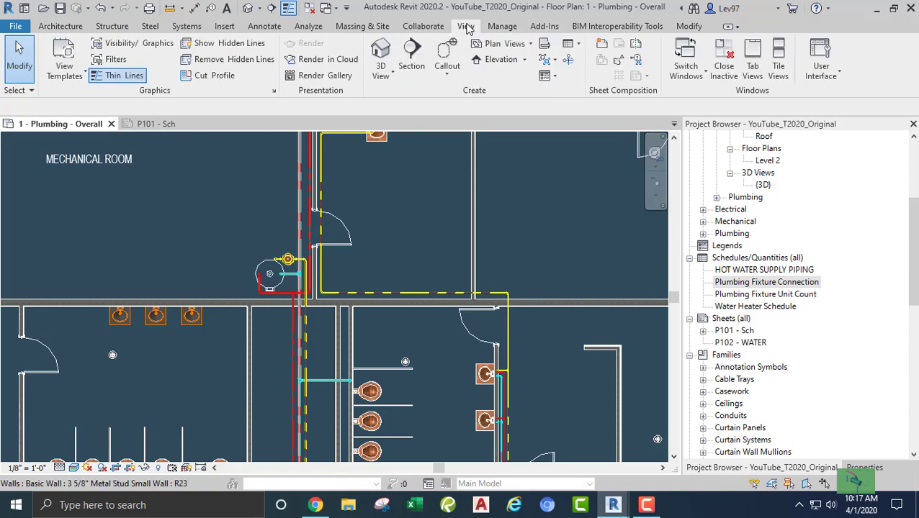
click(570, 45)
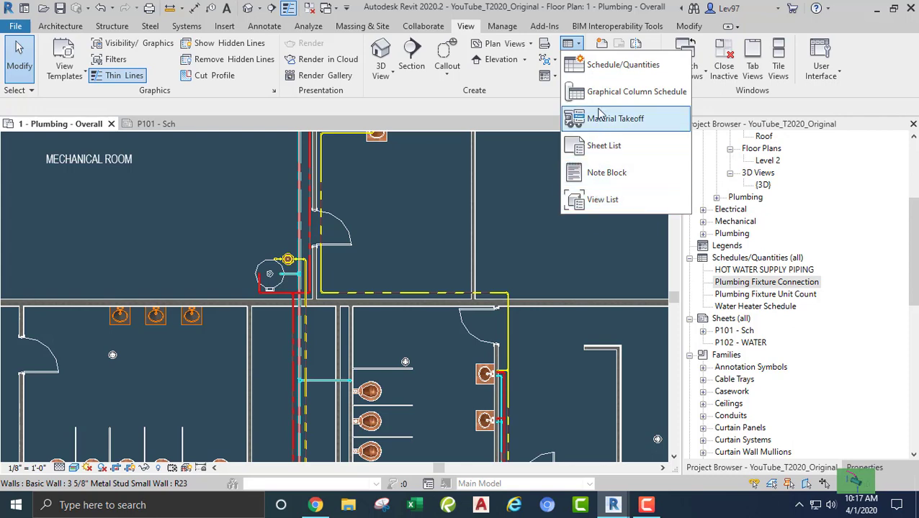
click(612, 66)
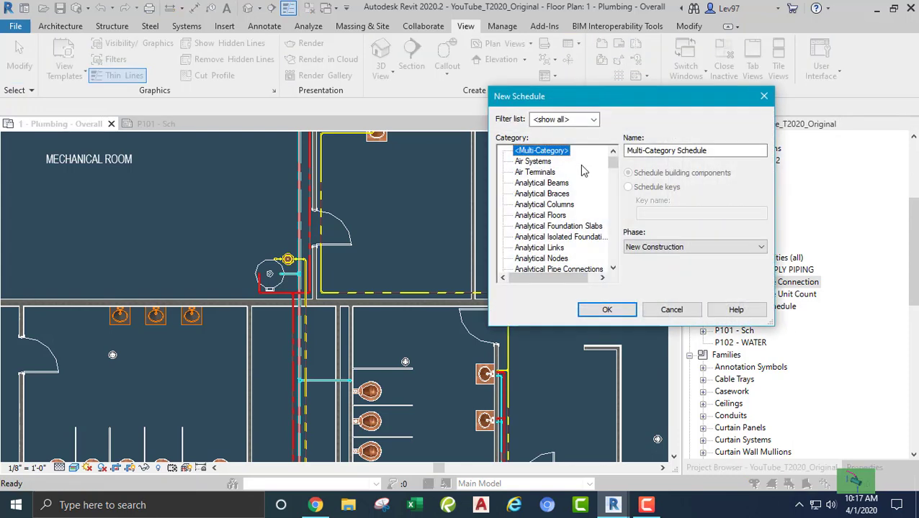
click(532, 227)
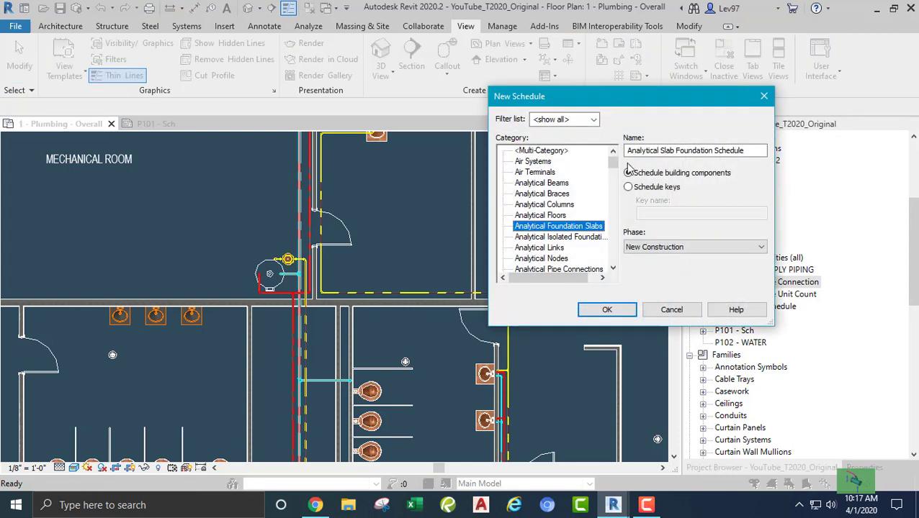
click(531, 206)
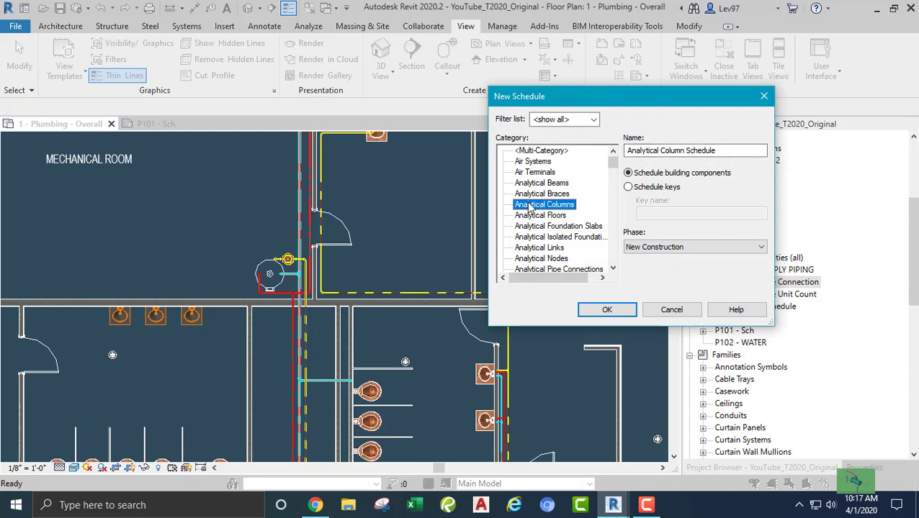
key(p)
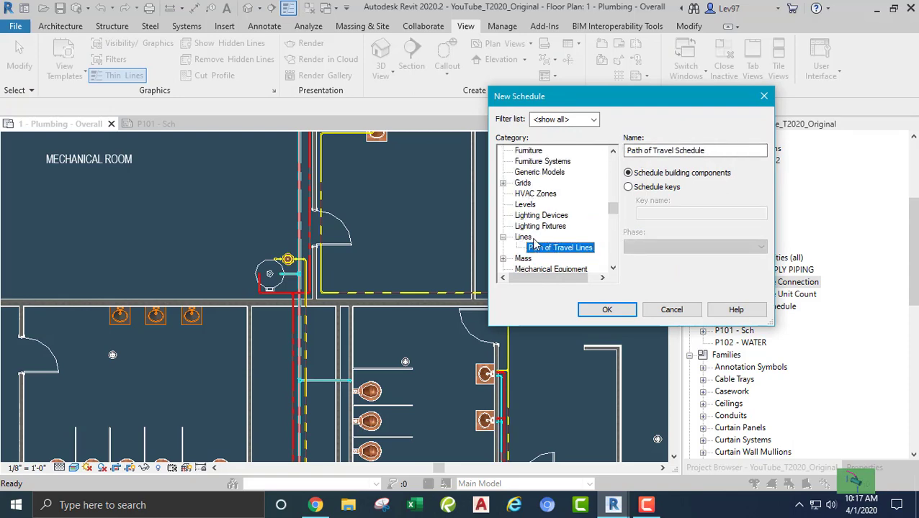
scroll(533, 209, up, 1)
scroll(536, 220, down, 3)
scroll(539, 229, down, 4)
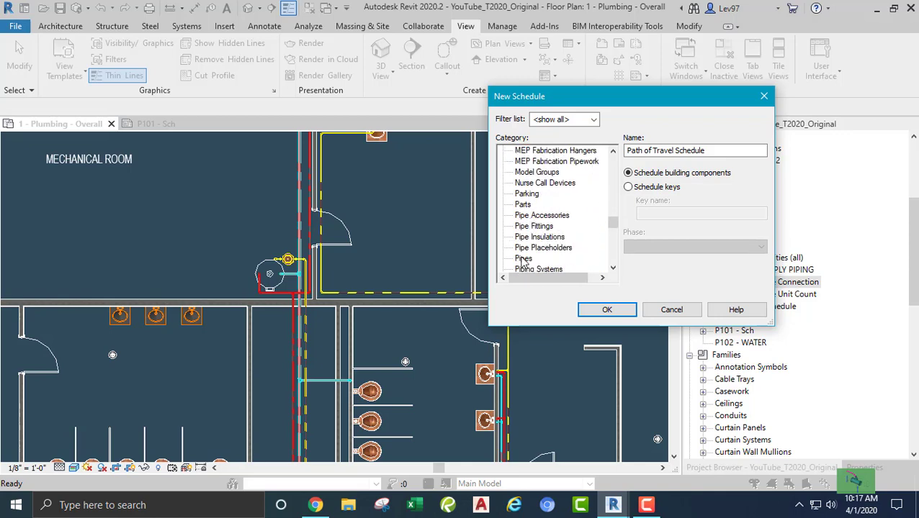
click(522, 259)
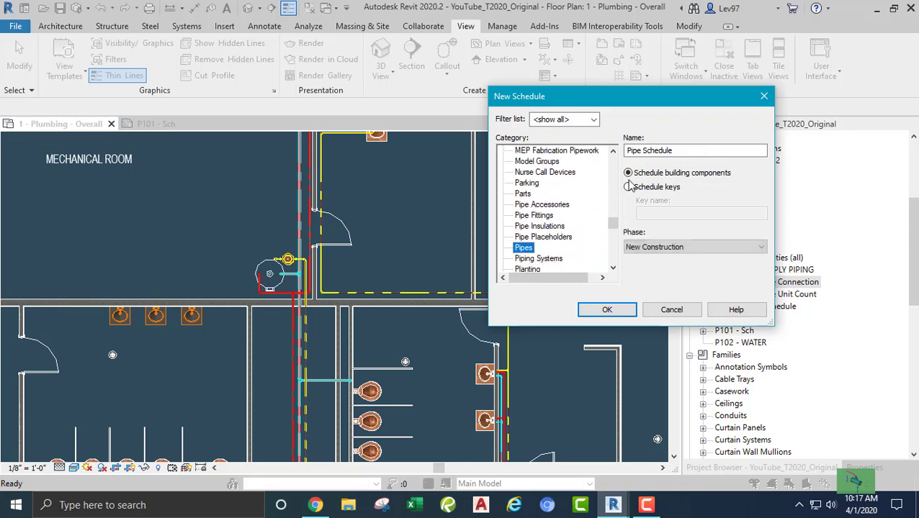
click(671, 310)
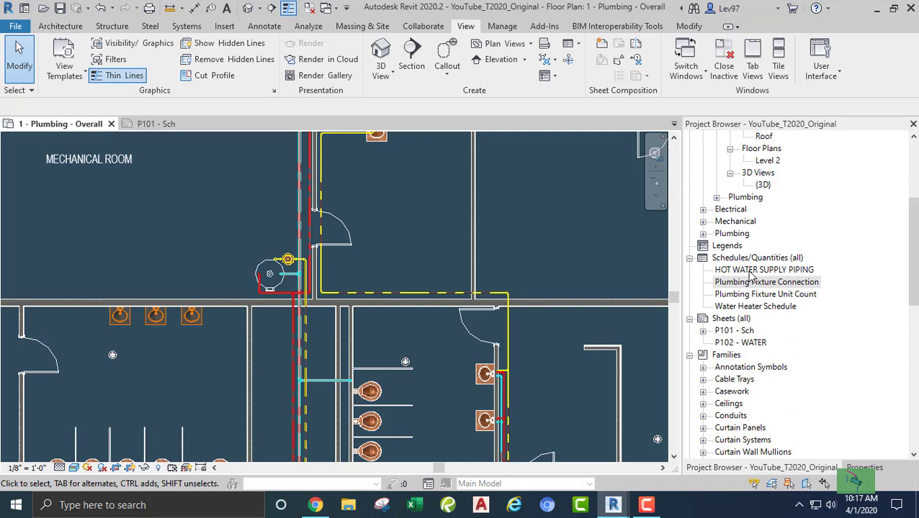
Step: Open the HOT WATER SUPPLY PIPING schedule, close the P101 - Sch sheet, and return to 1 - Plumbing - Overall
double_click(752, 271)
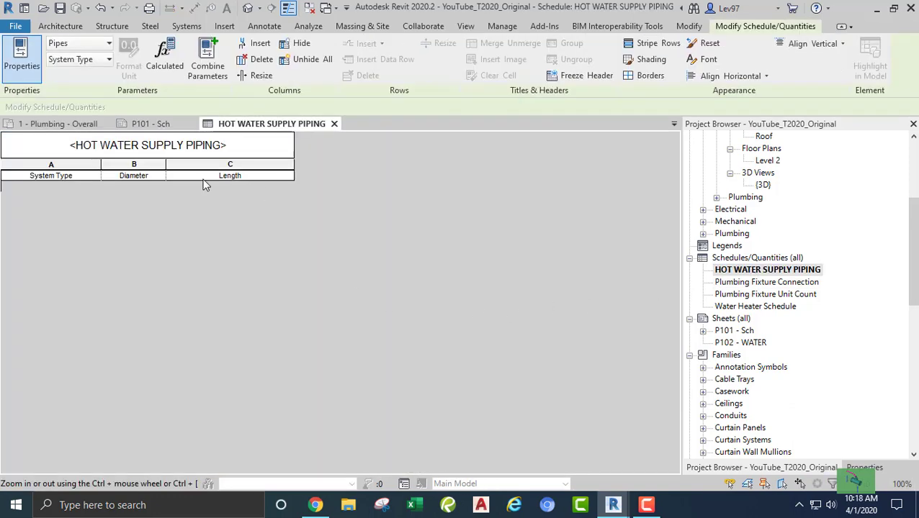
click(144, 124)
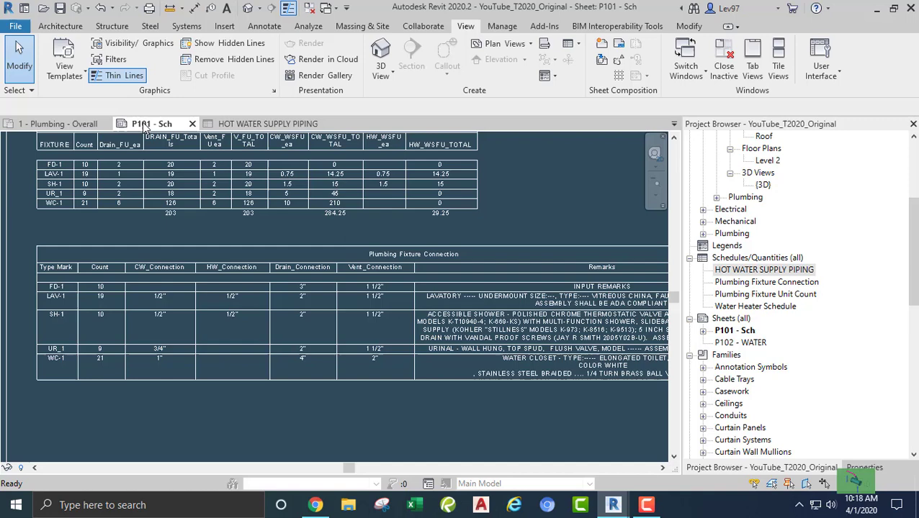
click(192, 124)
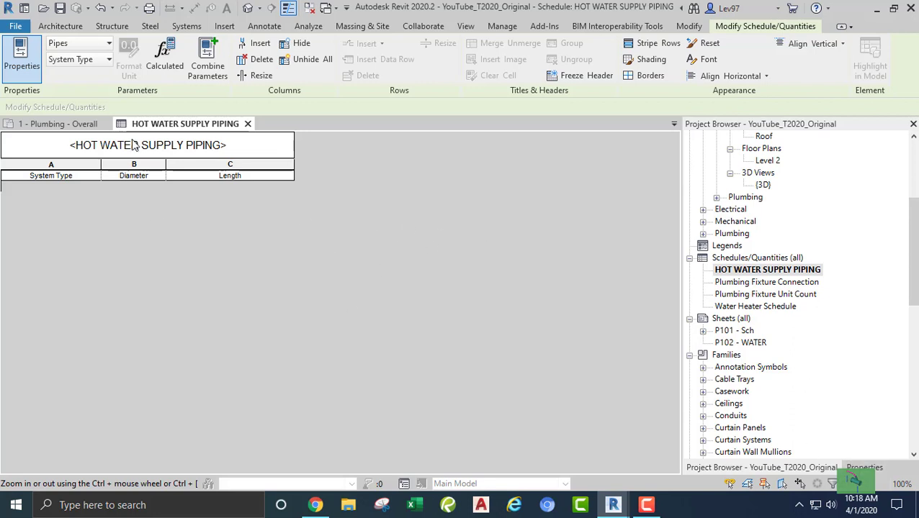
click(68, 125)
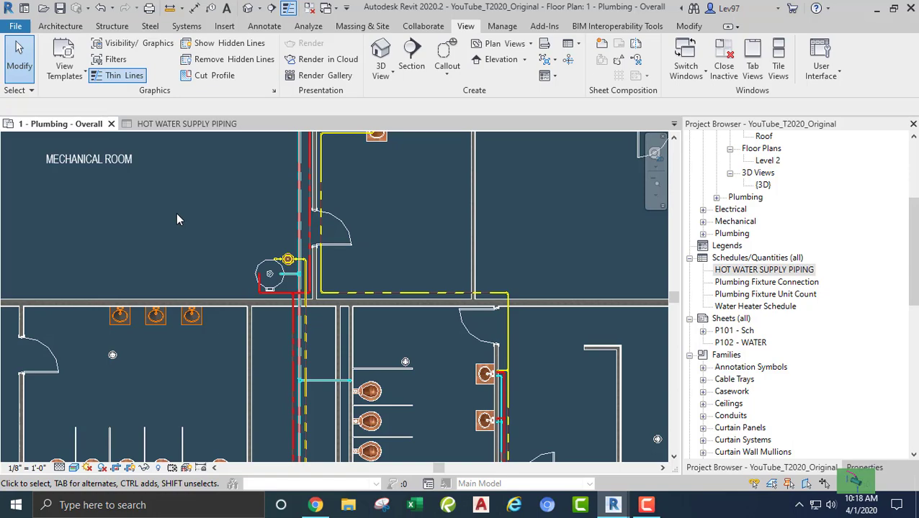
Step: Hide Domestic Cold Water - Supply and Domestic Hot Water - Return using the VV Filters settings
middle_drag(175, 211, 202, 168)
key(v)
key(v)
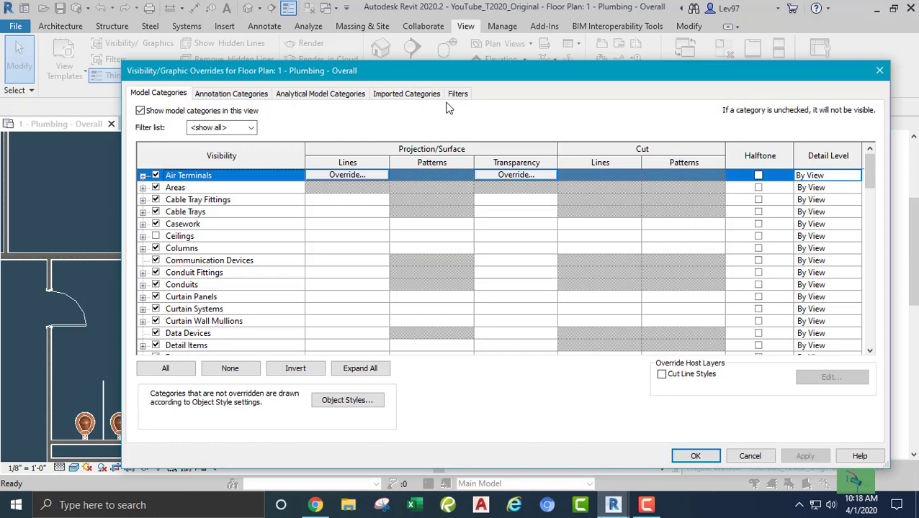
click(456, 94)
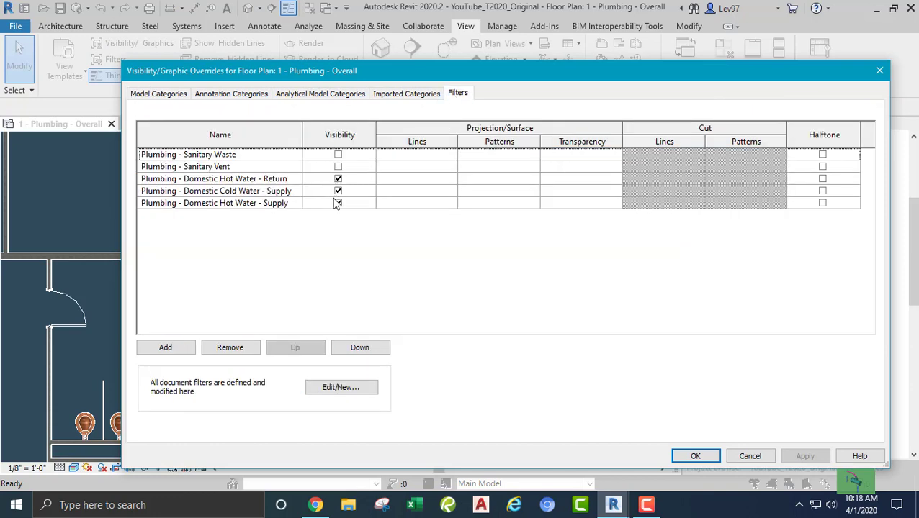
click(337, 191)
click(338, 179)
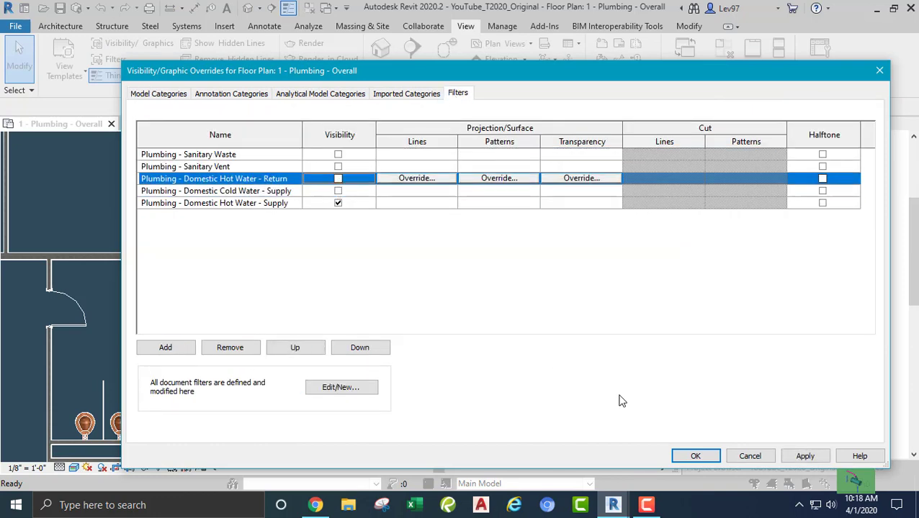
click(696, 455)
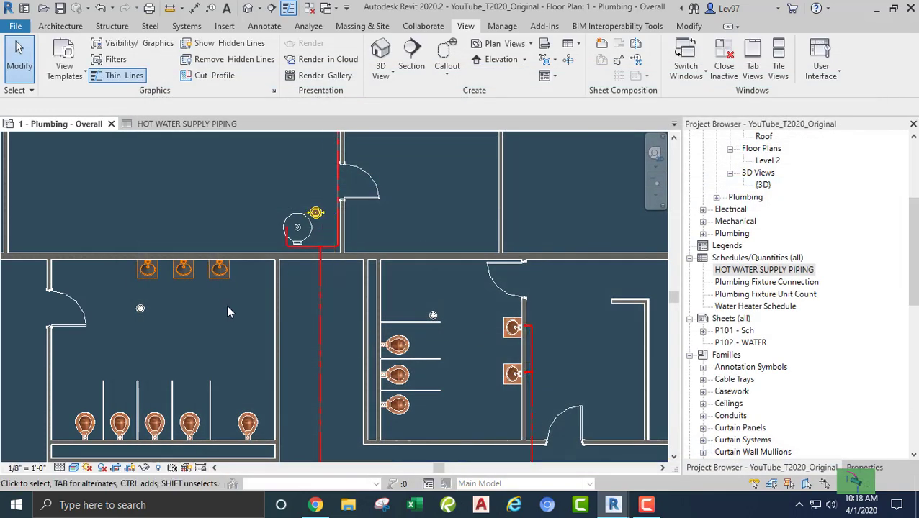
Step: Inspect the remaining hot water supply piping around the water heater and the vertical supply pipe
scroll(265, 286, up, 5)
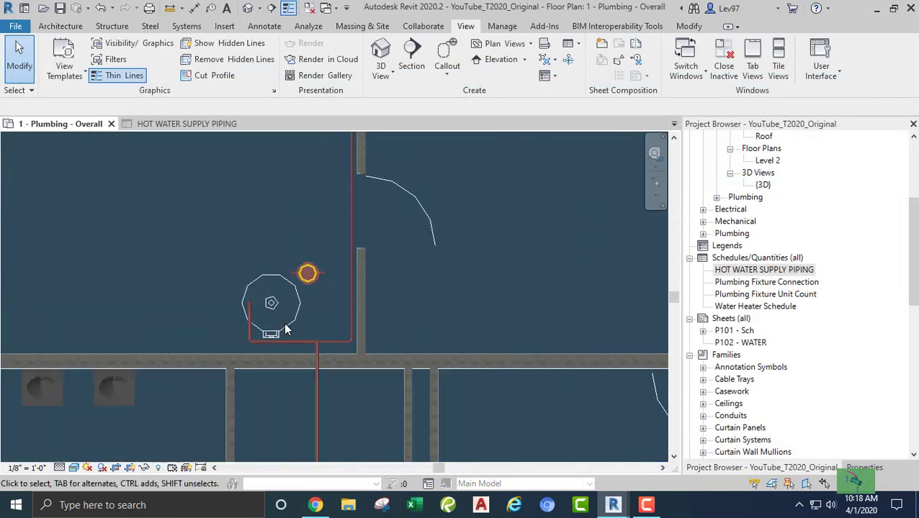
click(306, 269)
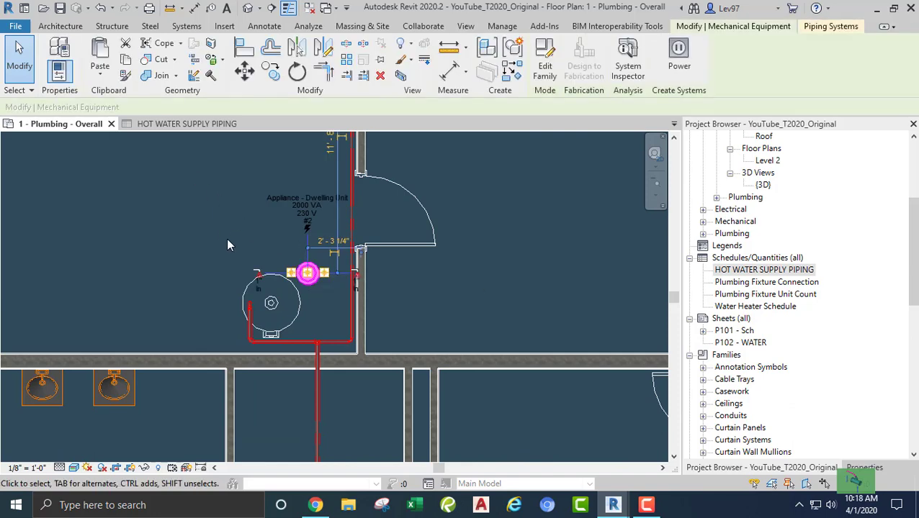
key(Escape)
scroll(270, 210, down, 2)
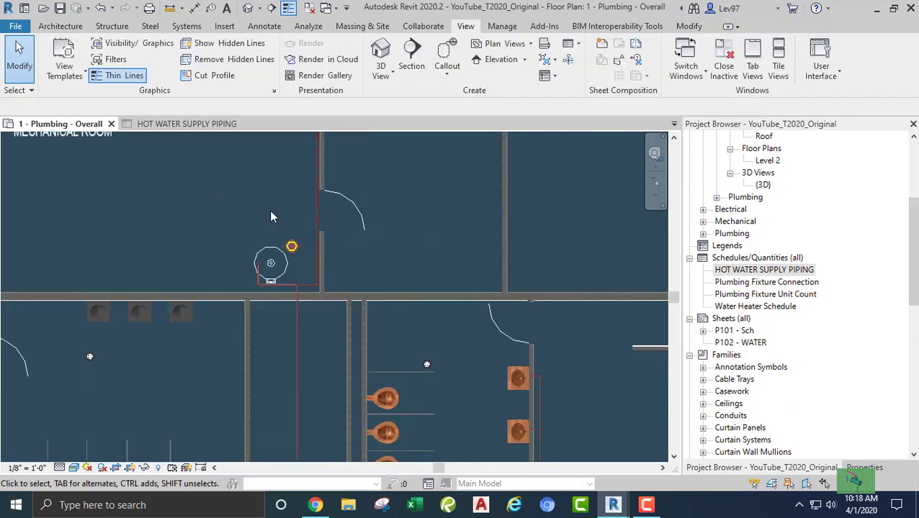
scroll(271, 213, down, 3)
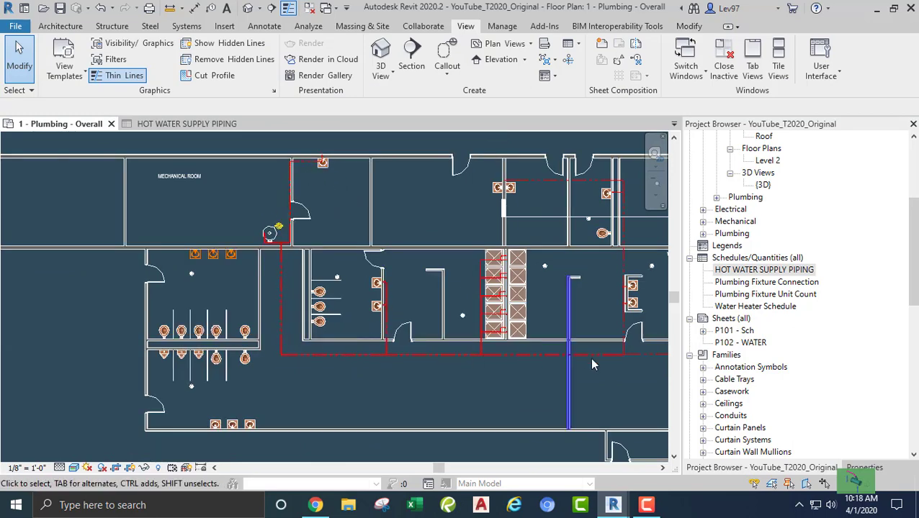
middle_drag(601, 379, 430, 376)
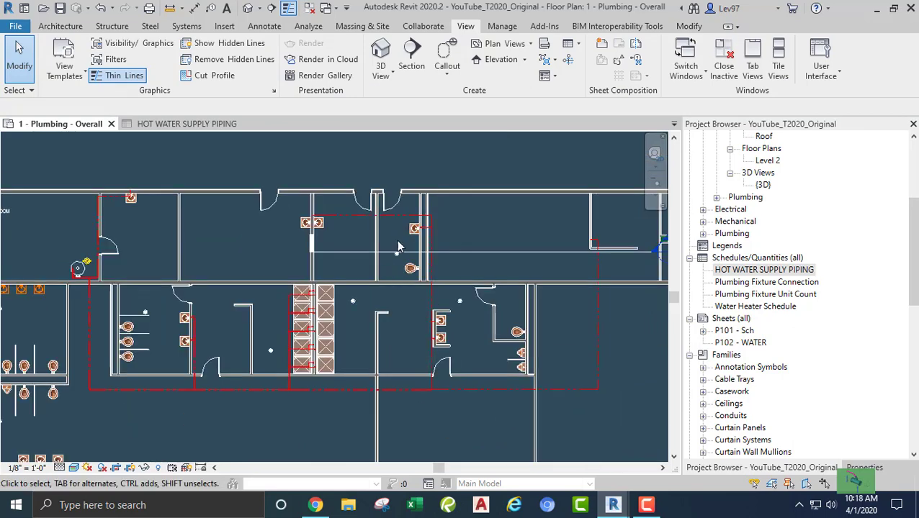
middle_drag(398, 348, 560, 316)
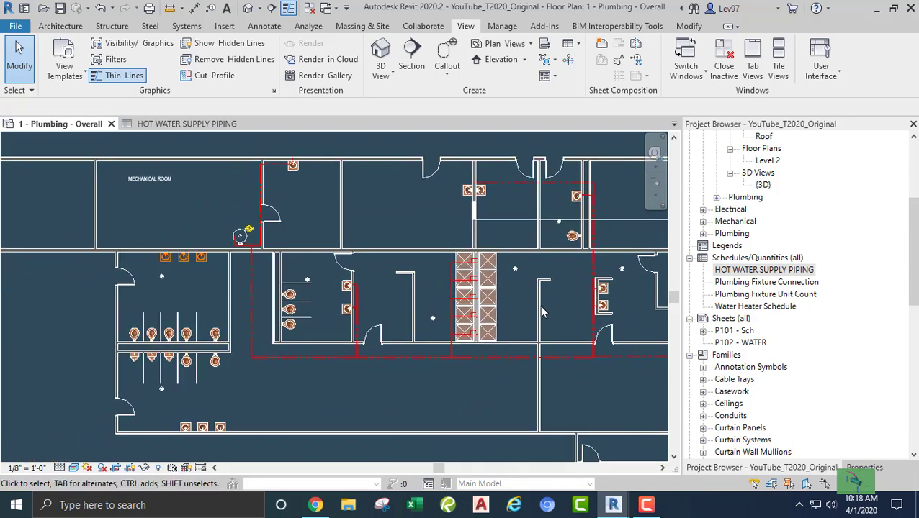
scroll(229, 234, up, 5)
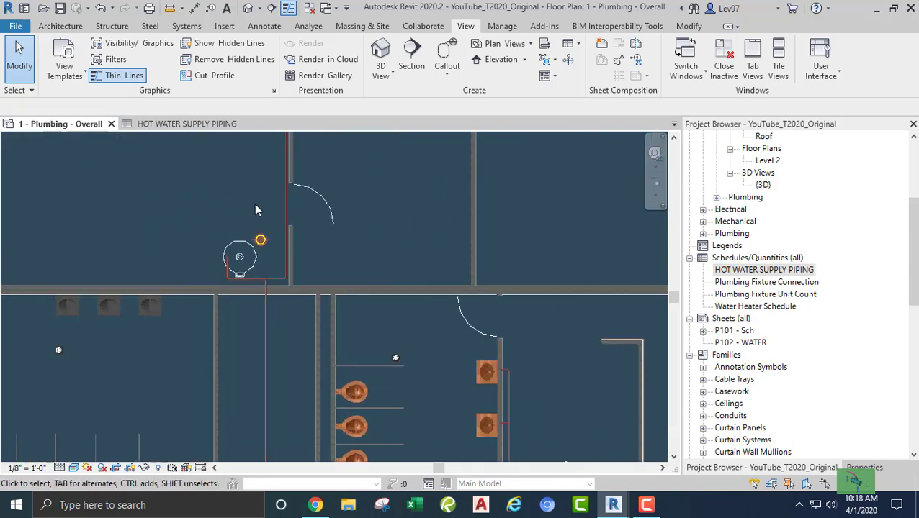
scroll(252, 210, up, 1)
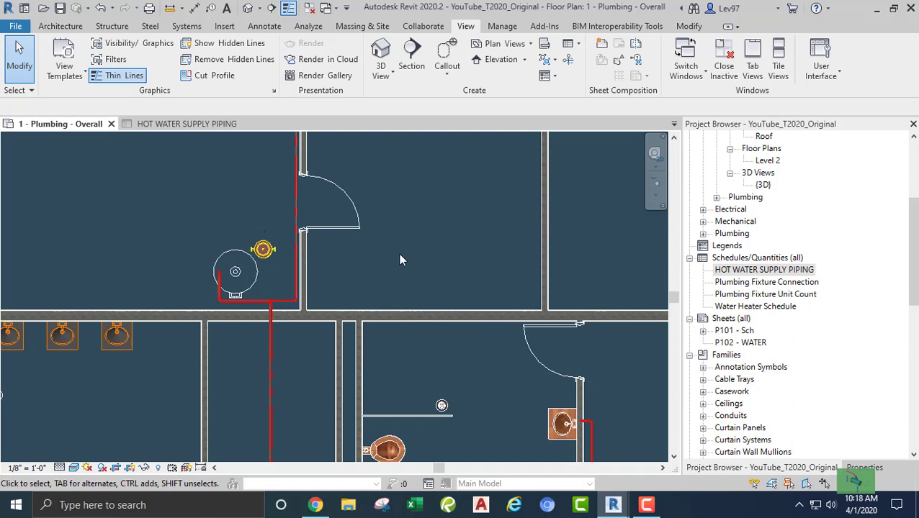
middle_drag(402, 262, 455, 145)
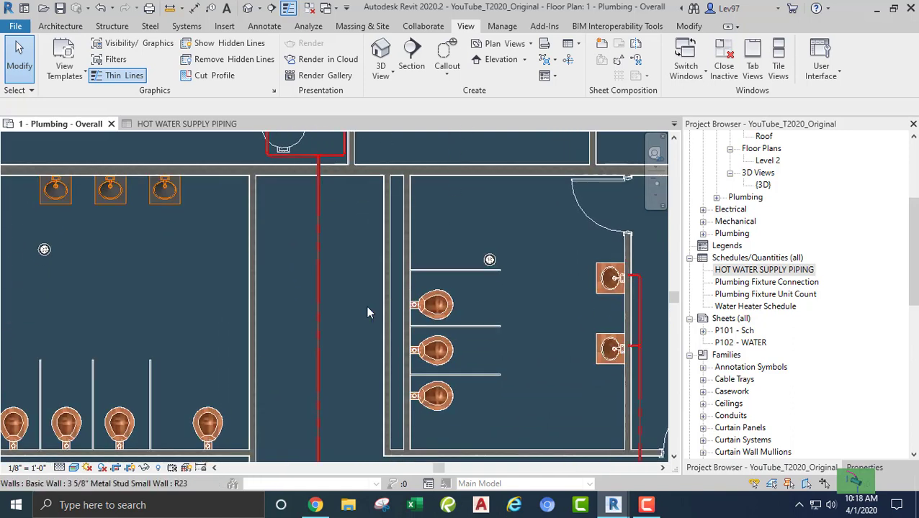
click(319, 302)
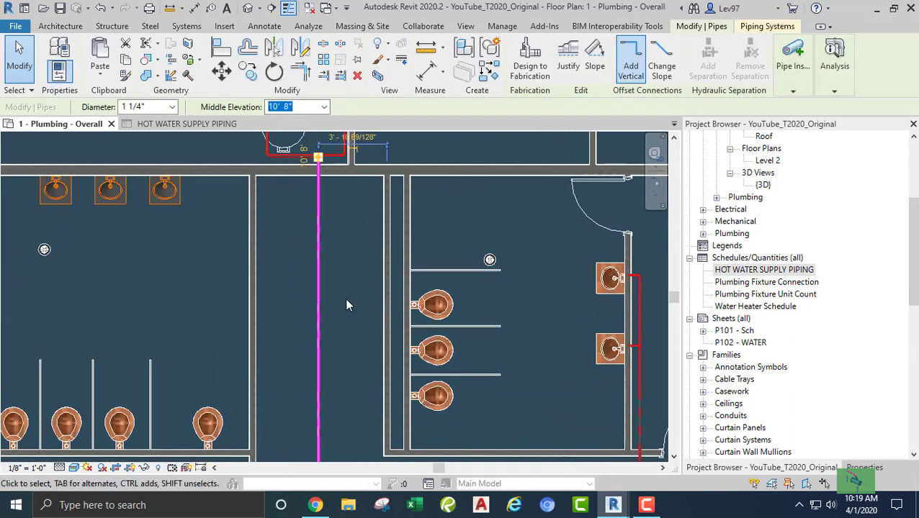
click(350, 268)
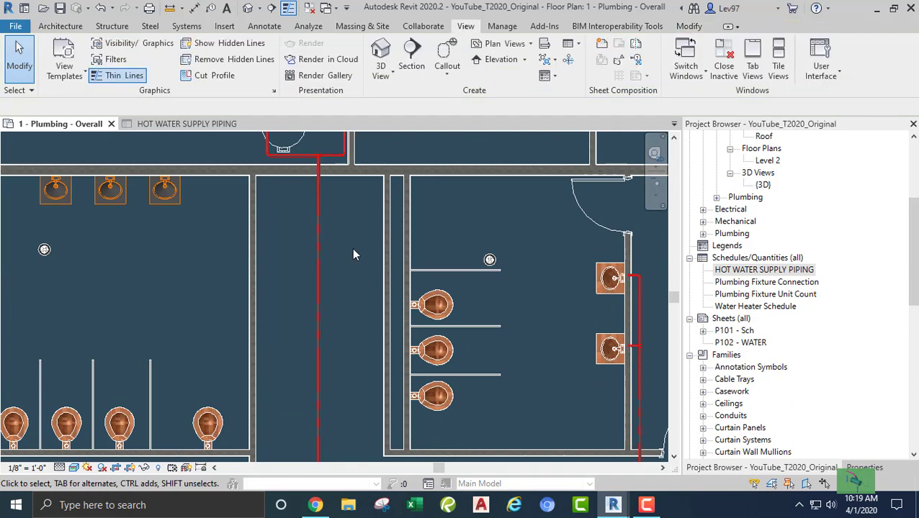
Step: Check the schedule's properties and the vertical hot water pipe, then select HOT WATER SUPPLY PIPING in the browser
click(173, 125)
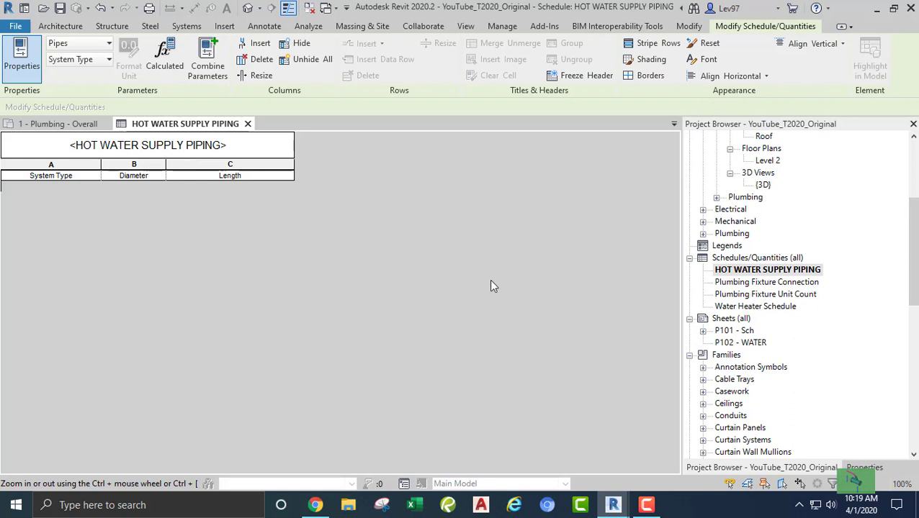
click(863, 467)
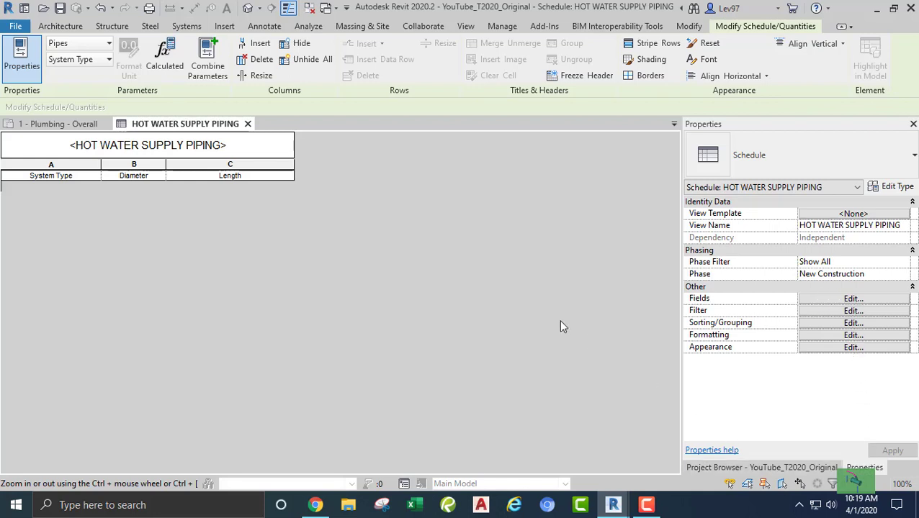
click(83, 128)
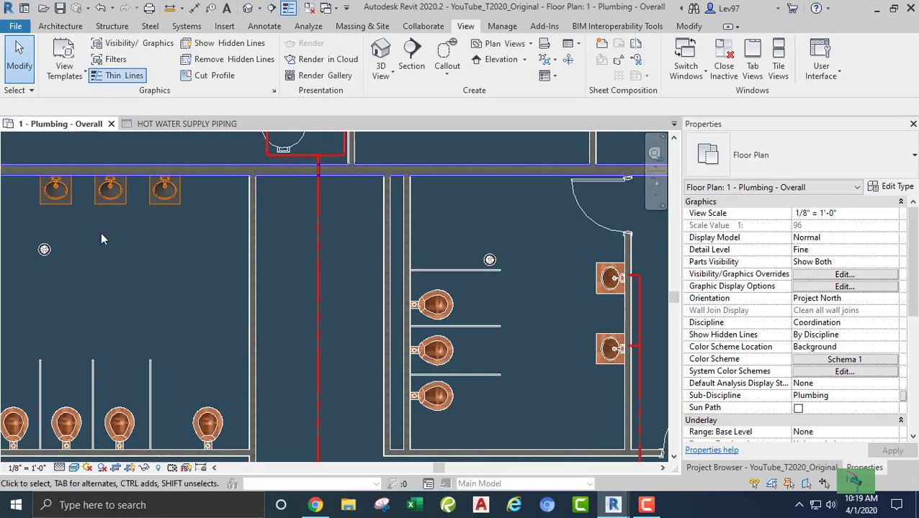
click(318, 276)
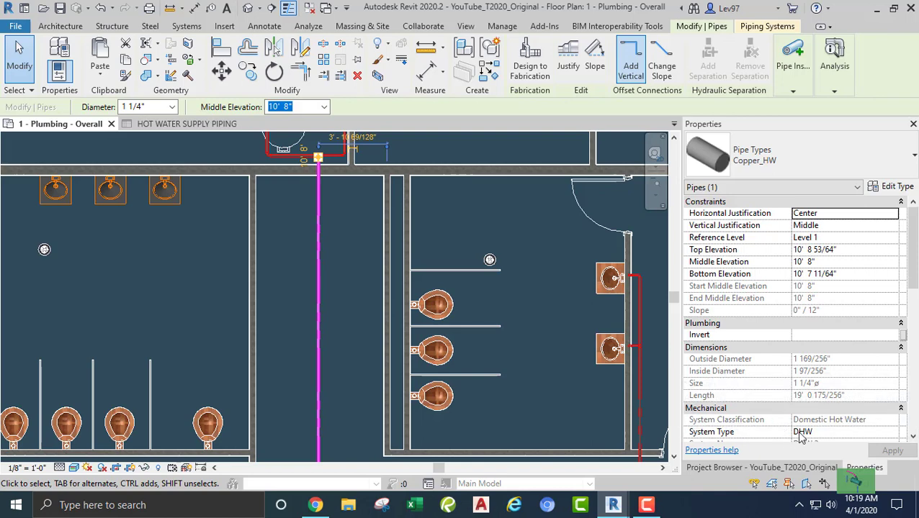
click(745, 468)
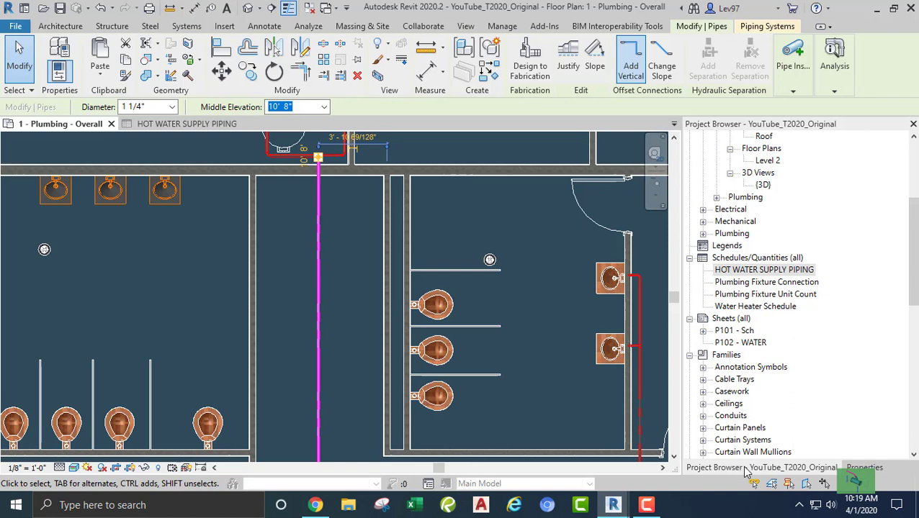
click(149, 260)
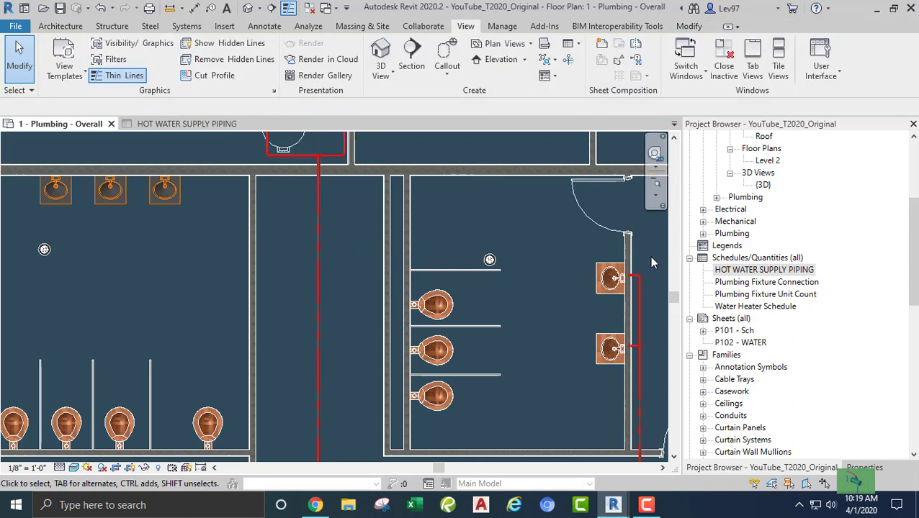
click(740, 270)
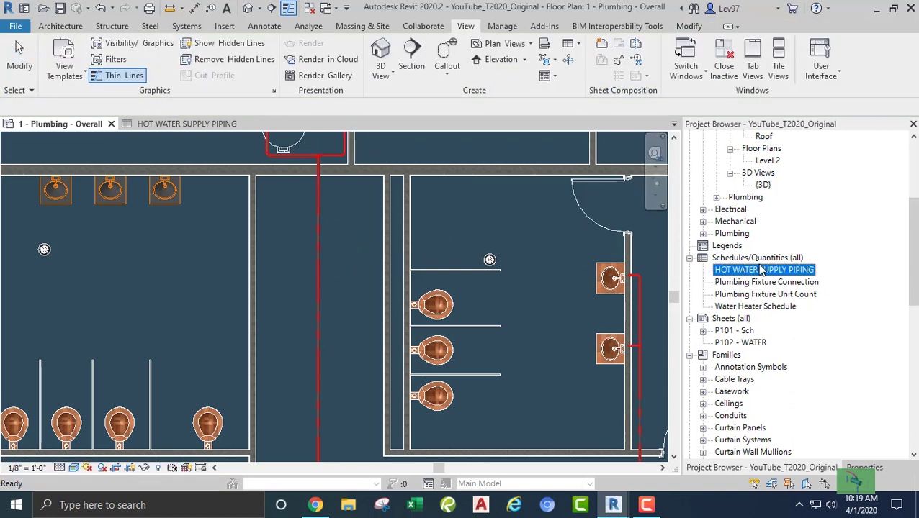
Step: Open the HOT WATER SUPPLY PIPING schedule and review its Fields, Filter, Sorting/Grouping and Formatting settings unchanged
double_click(757, 272)
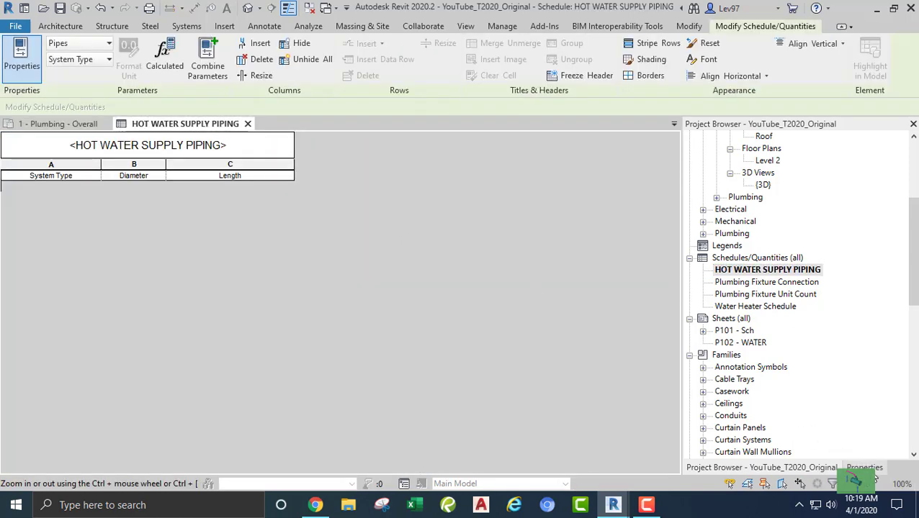
click(864, 467)
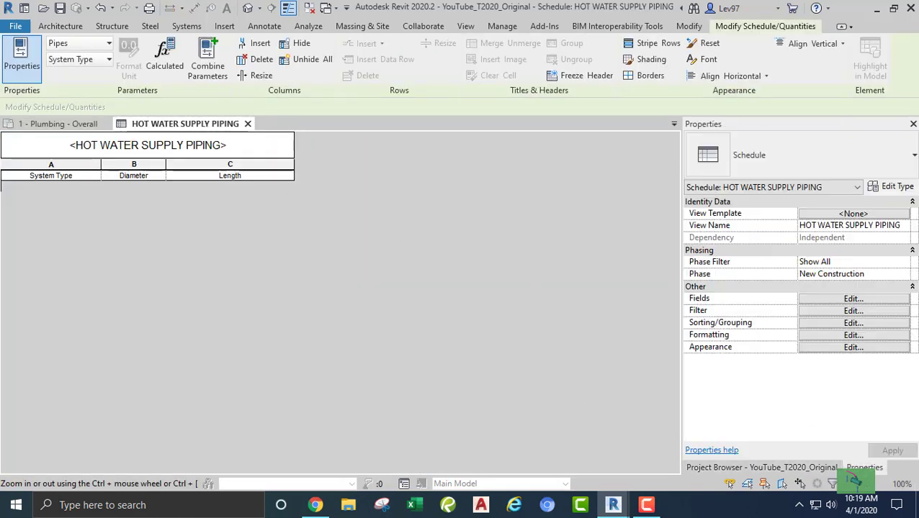
click(852, 299)
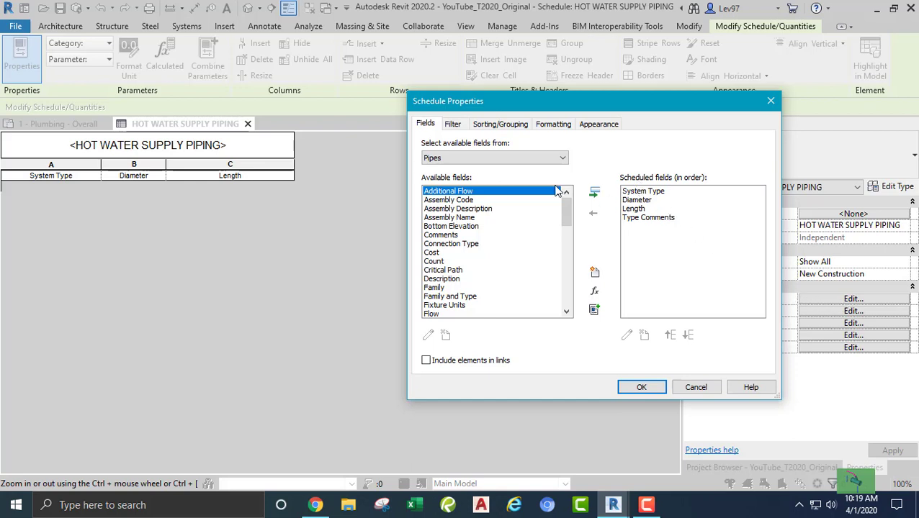
click(454, 125)
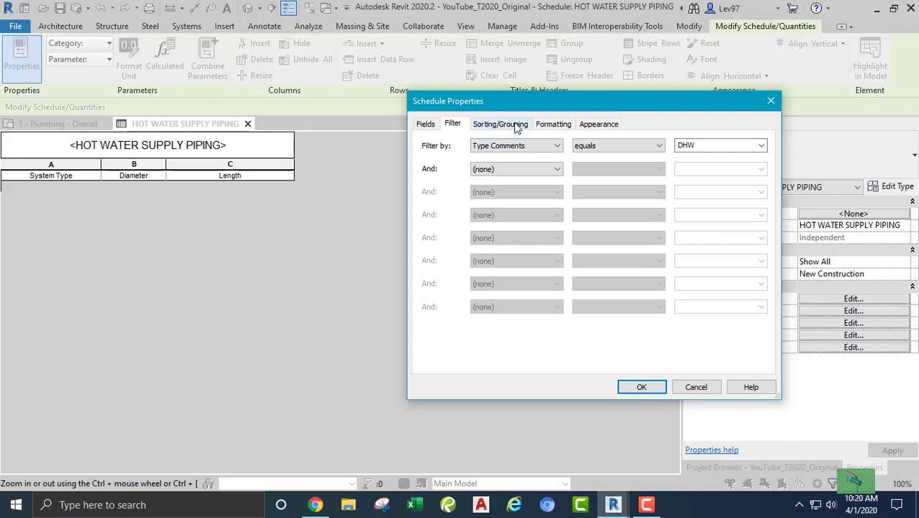
click(515, 126)
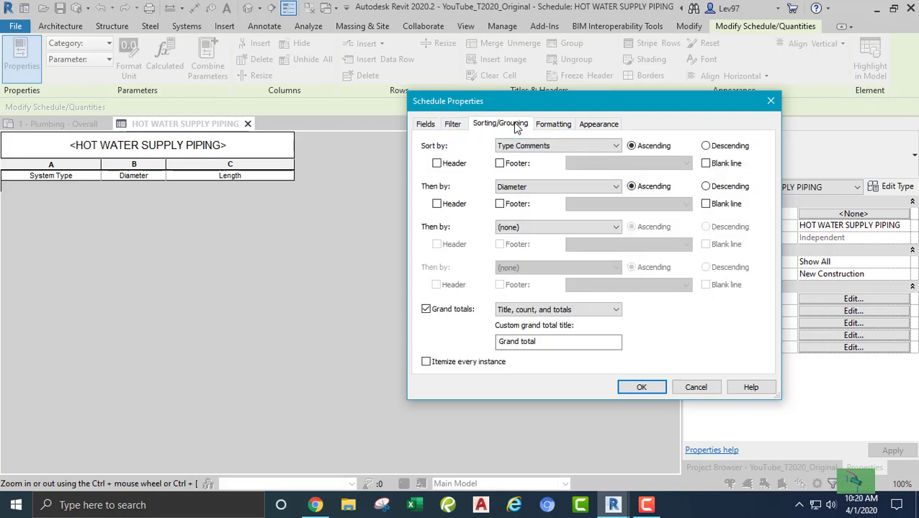
click(559, 126)
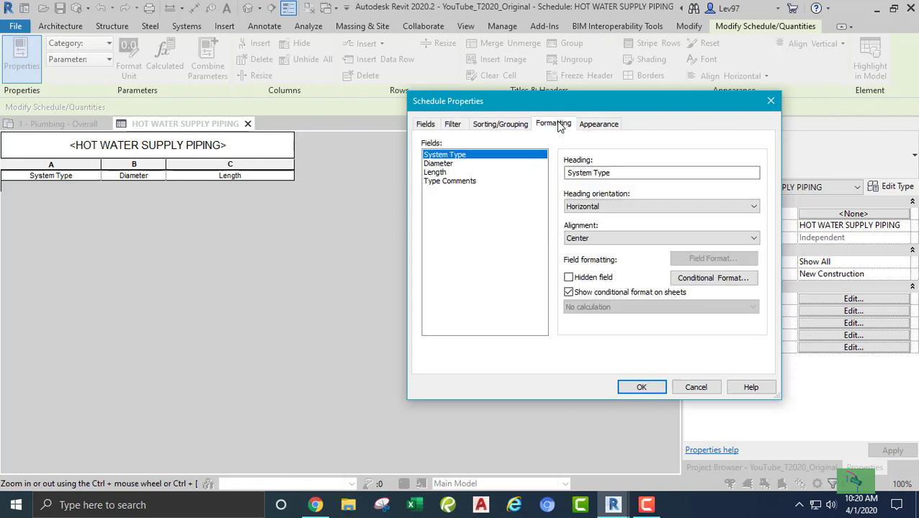
click(425, 126)
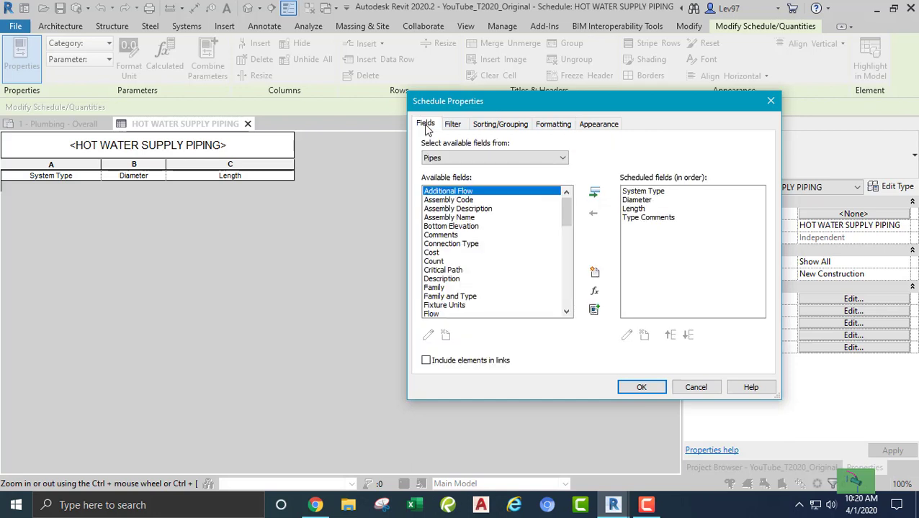
click(453, 125)
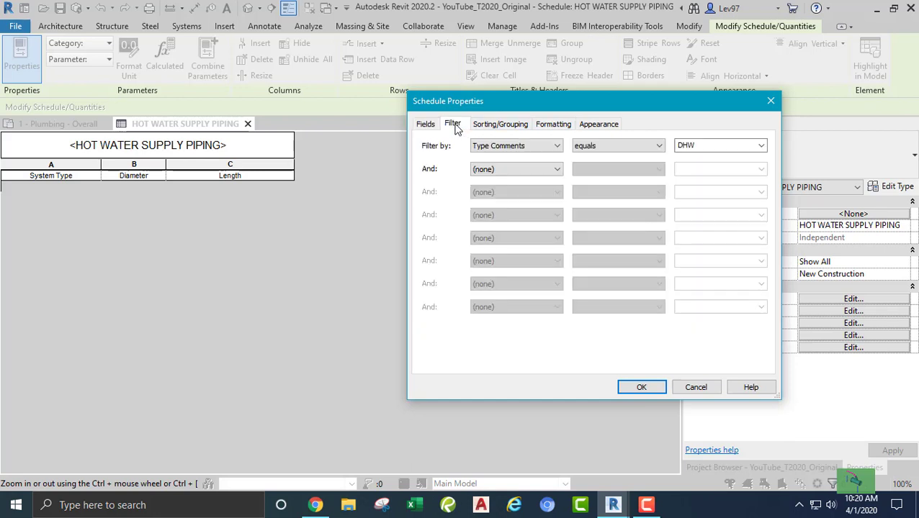
click(507, 126)
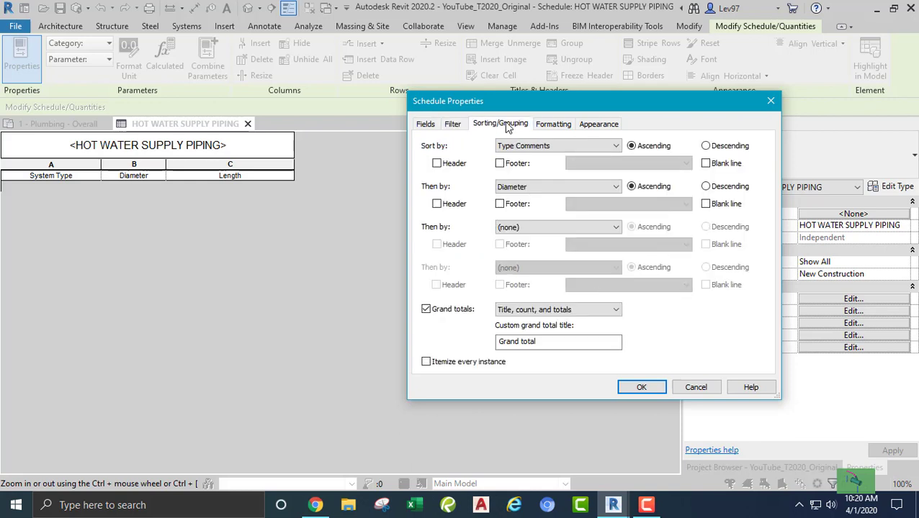
click(553, 125)
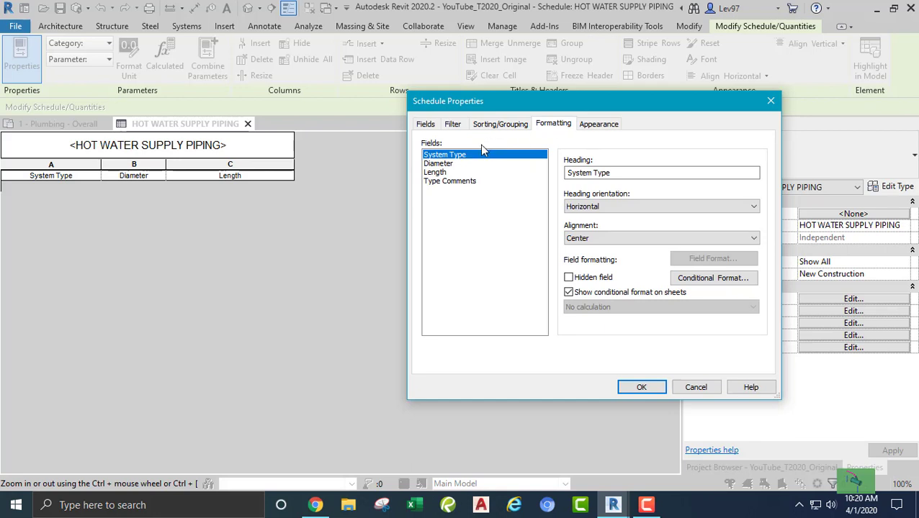
click(461, 164)
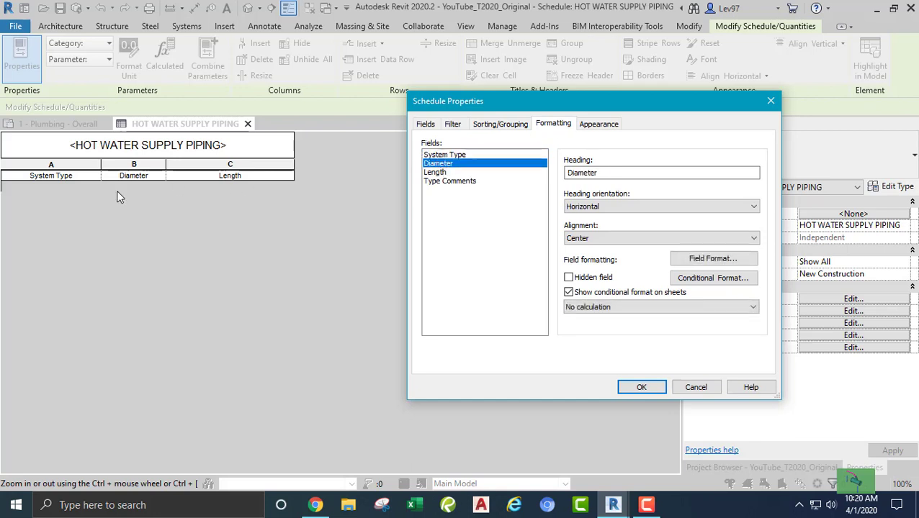
click(696, 388)
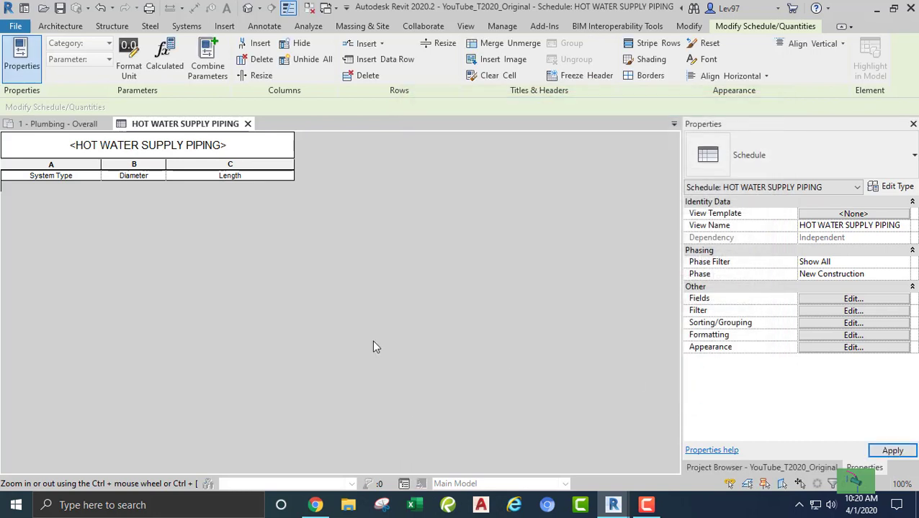
Step: Reopen Schedule Properties and review Diameter, Length and Type Comments formatting plus the Fields and Filter tabs
click(855, 300)
click(594, 125)
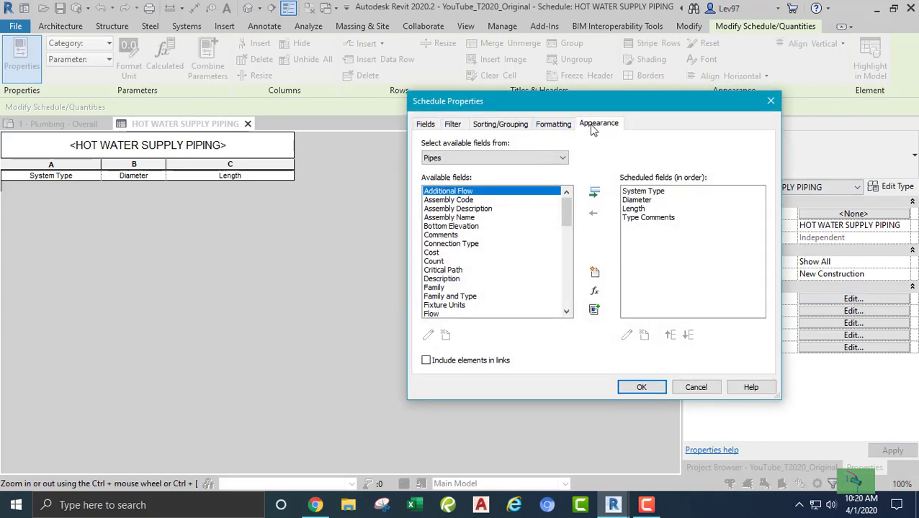
click(550, 126)
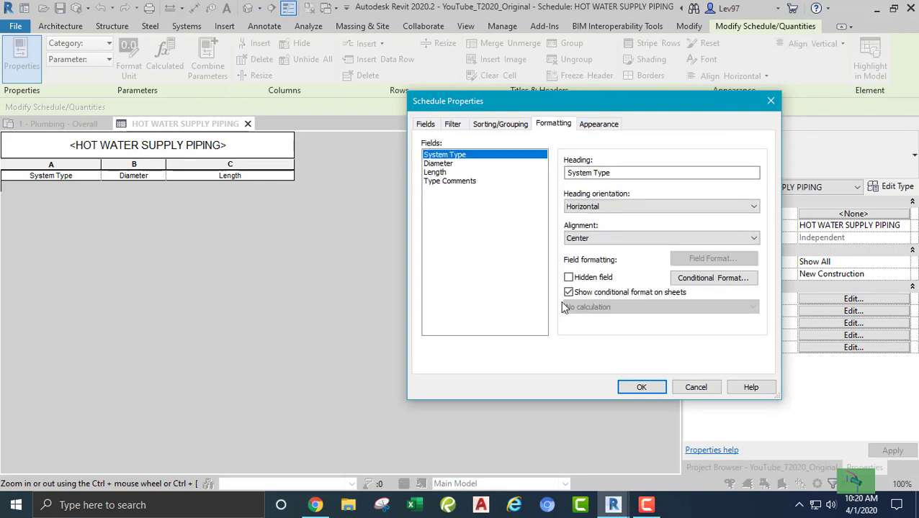
click(444, 164)
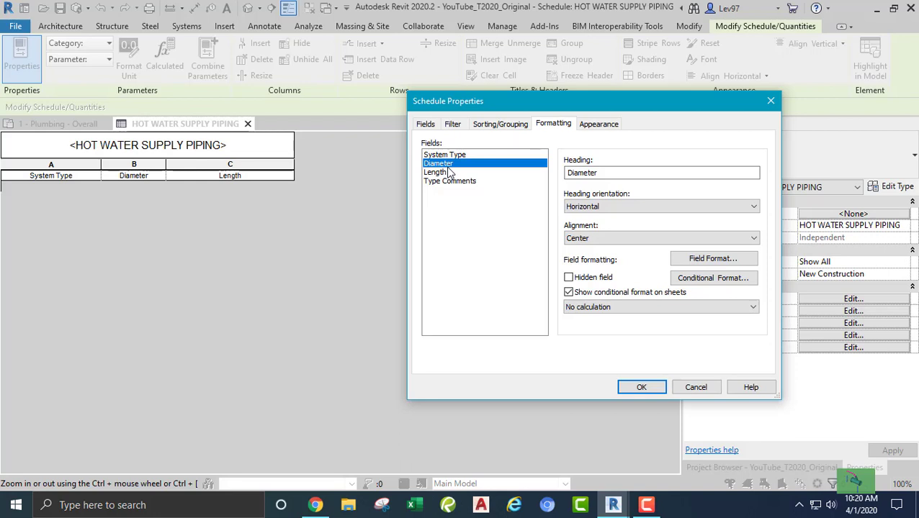
click(435, 173)
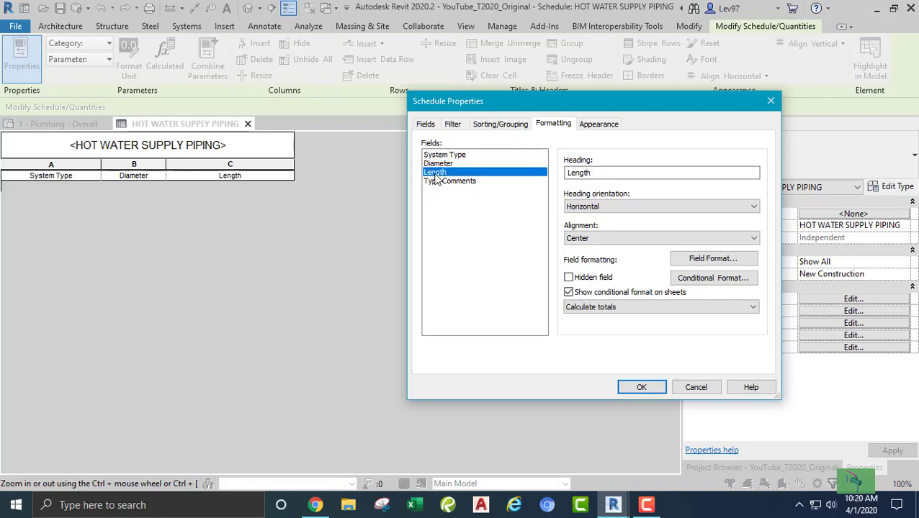
click(443, 182)
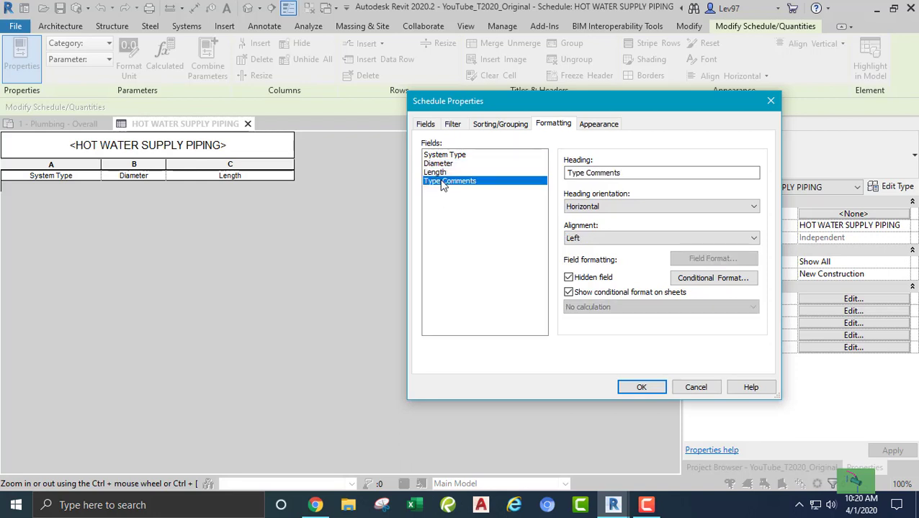
click(436, 173)
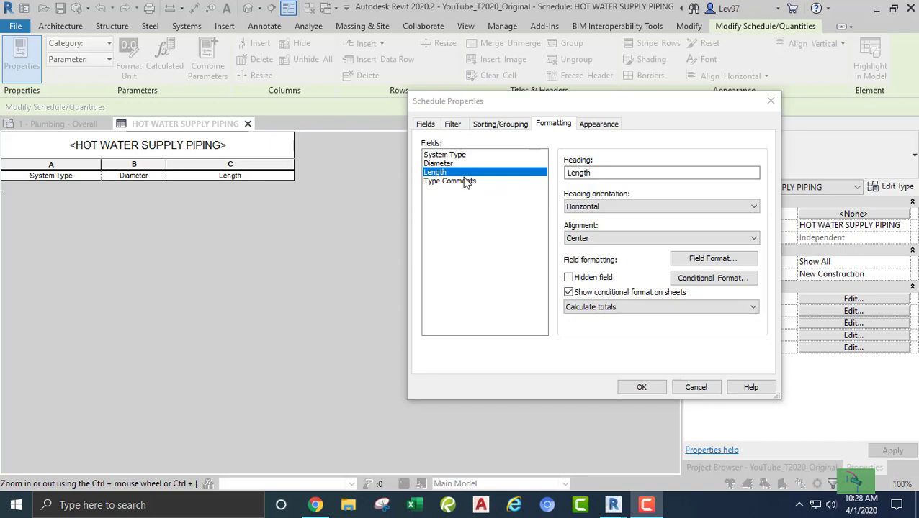
click(425, 124)
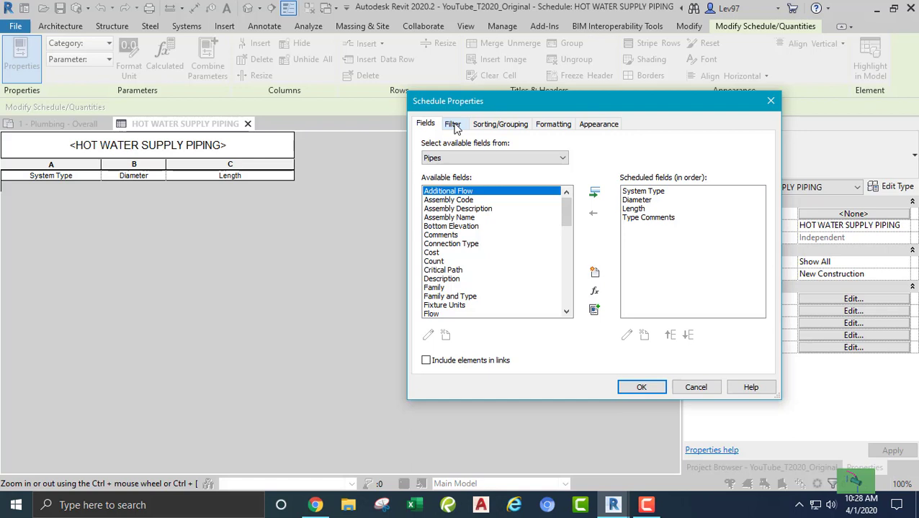
click(453, 125)
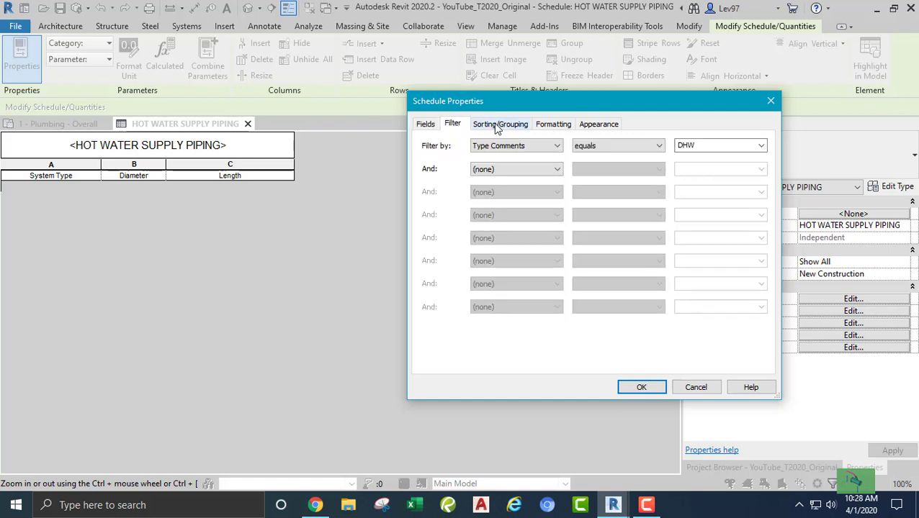
Step: Set the Diameter field's formatting to Calculate totals and apply the change
click(551, 125)
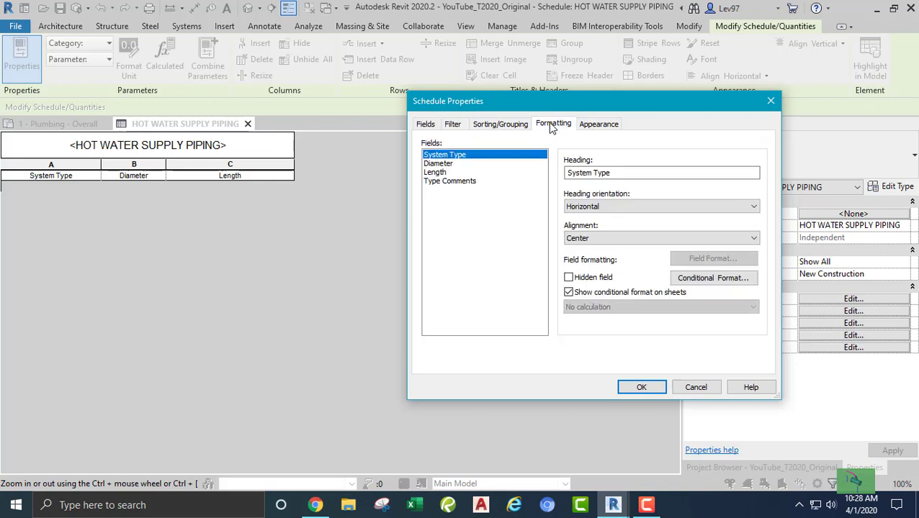
click(436, 164)
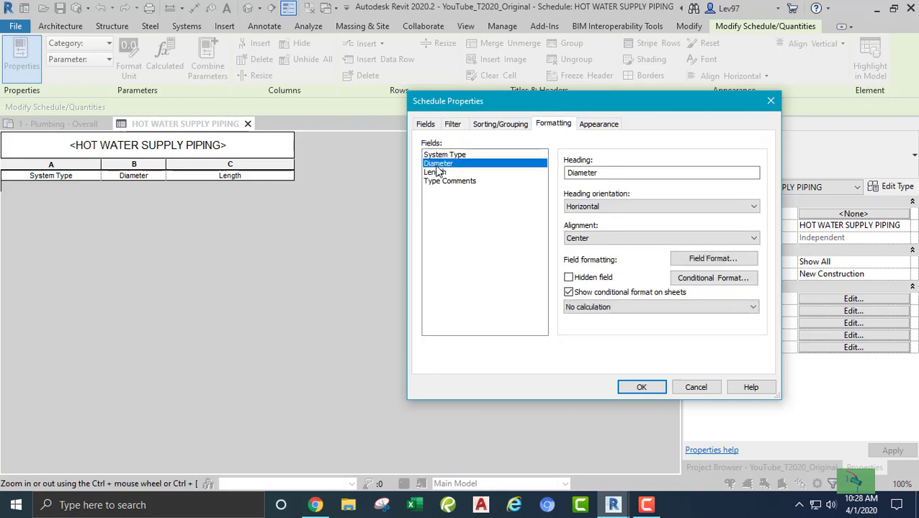
click(650, 308)
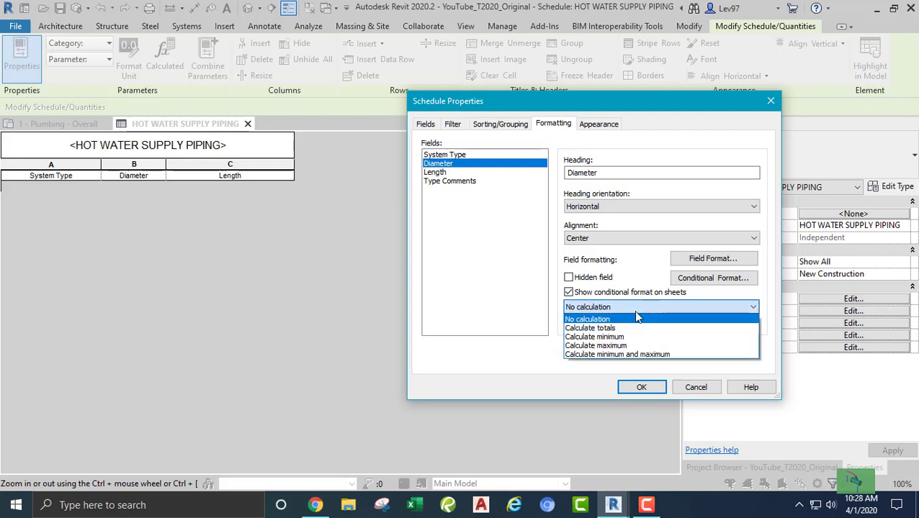
click(583, 329)
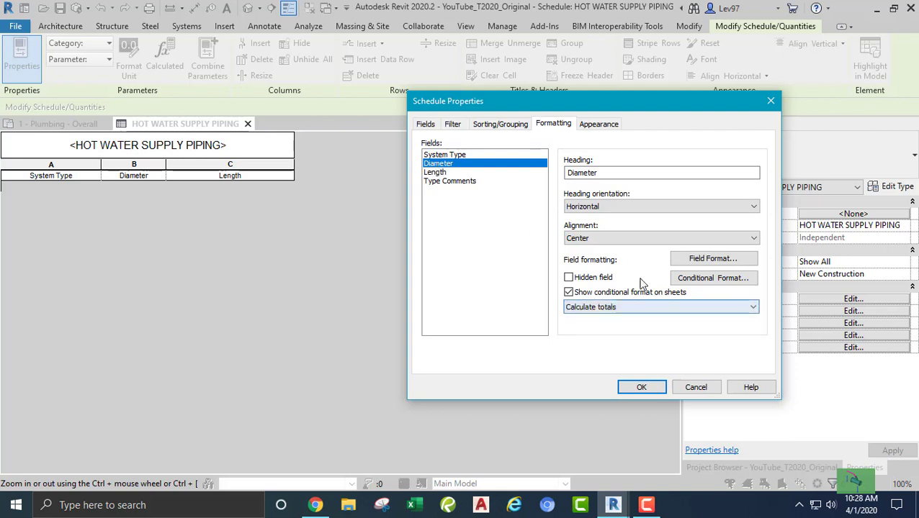
click(642, 388)
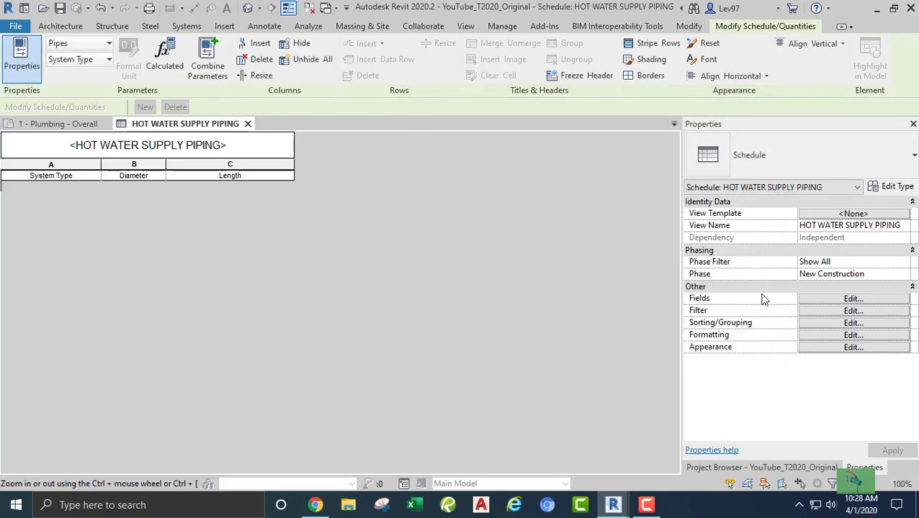
Step: Check the formatting of the Diameter, Length, System Type and Type Comments fields
click(815, 335)
click(433, 165)
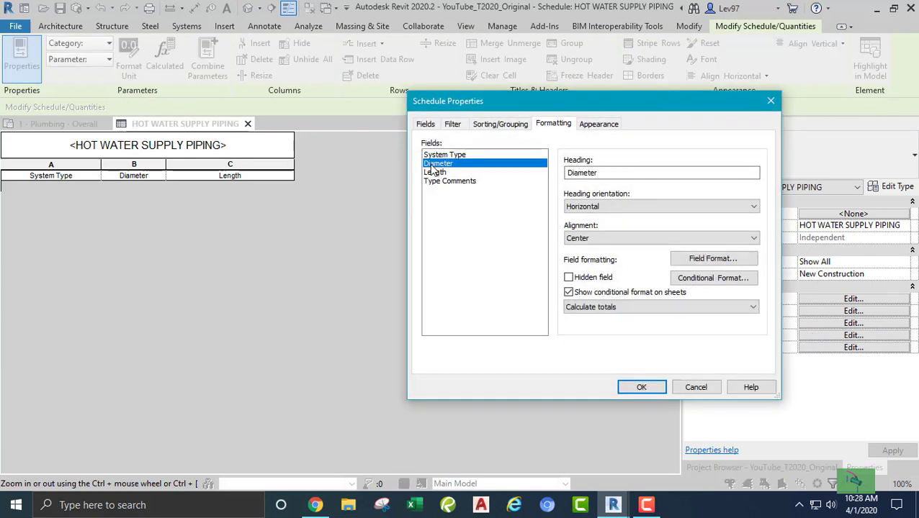
click(436, 174)
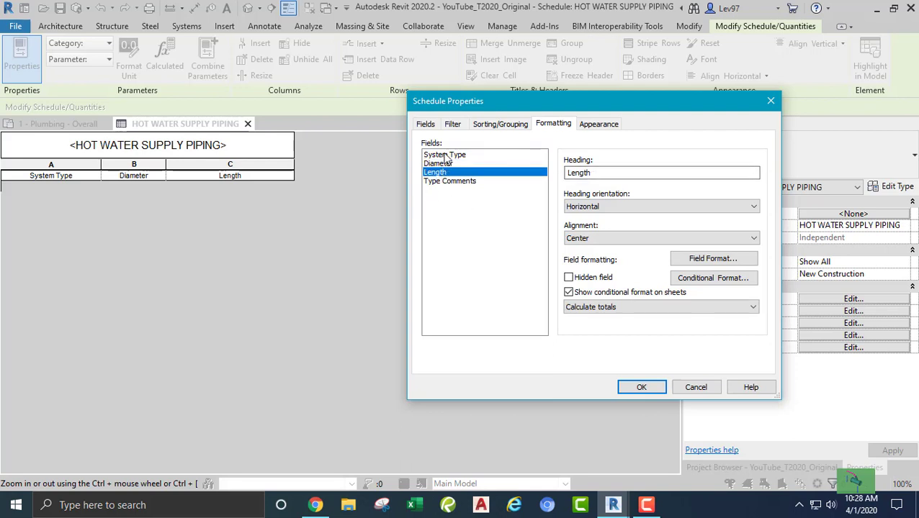
click(446, 155)
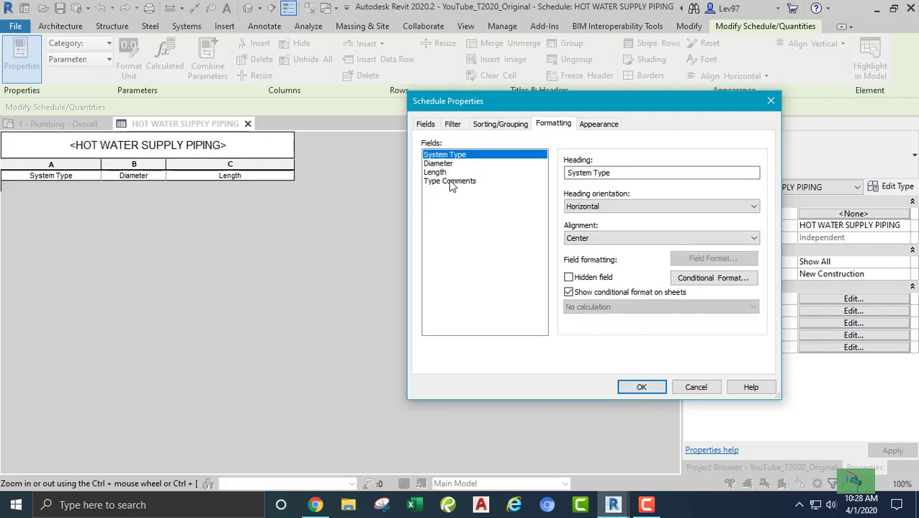
click(452, 182)
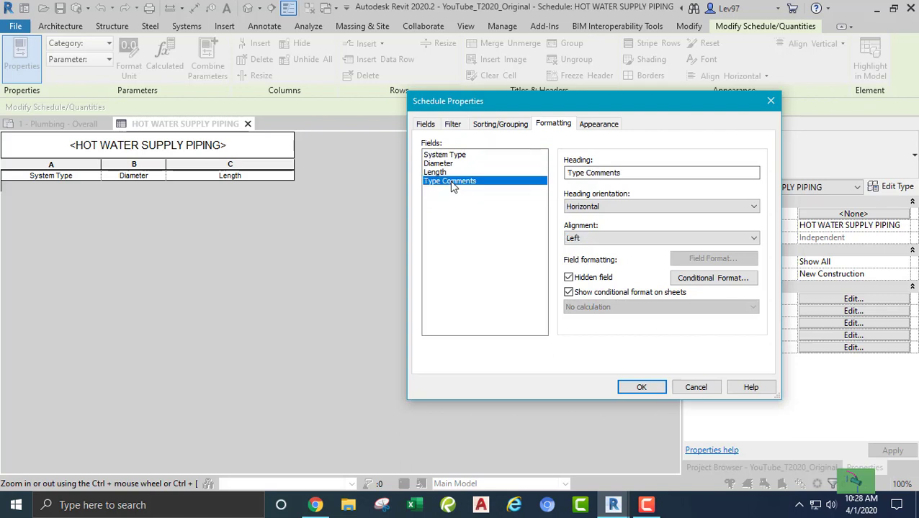
click(437, 173)
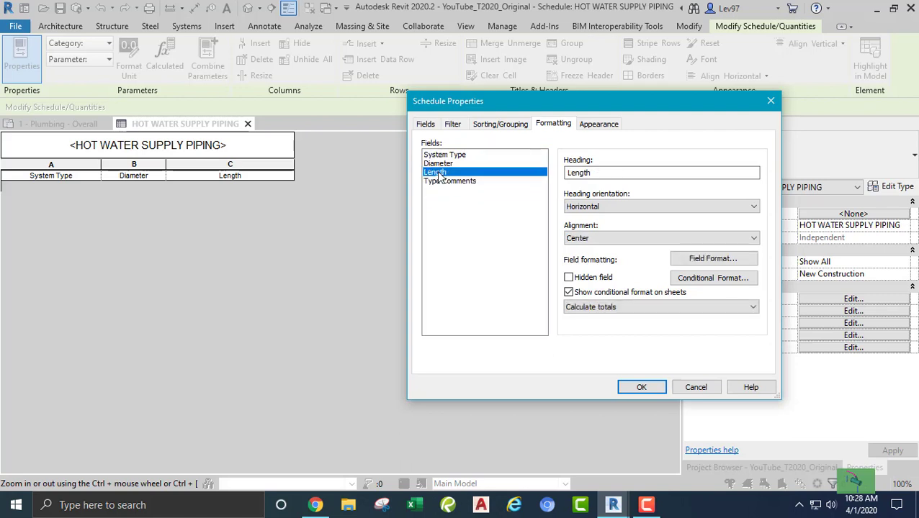
click(438, 164)
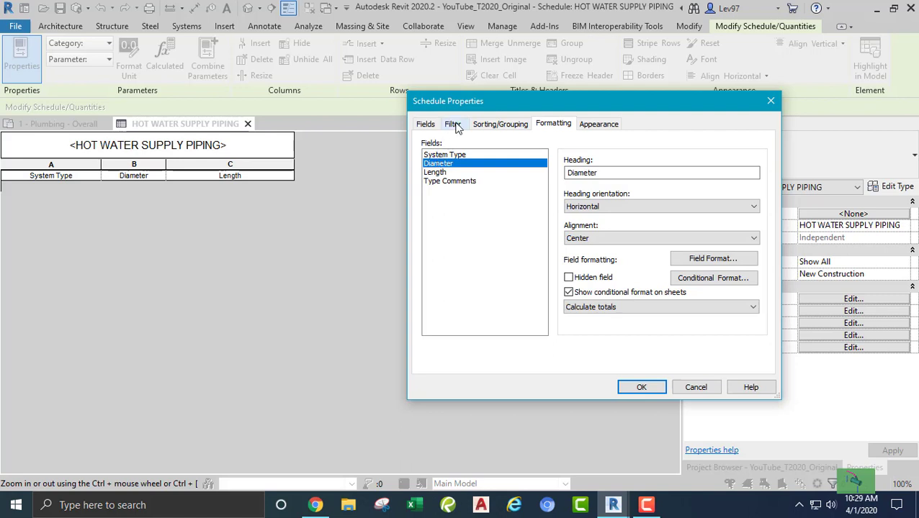
Step: Review the Type Comments = DHW filter, sorting/grand total and appearance tabs, then cancel without changes
click(453, 124)
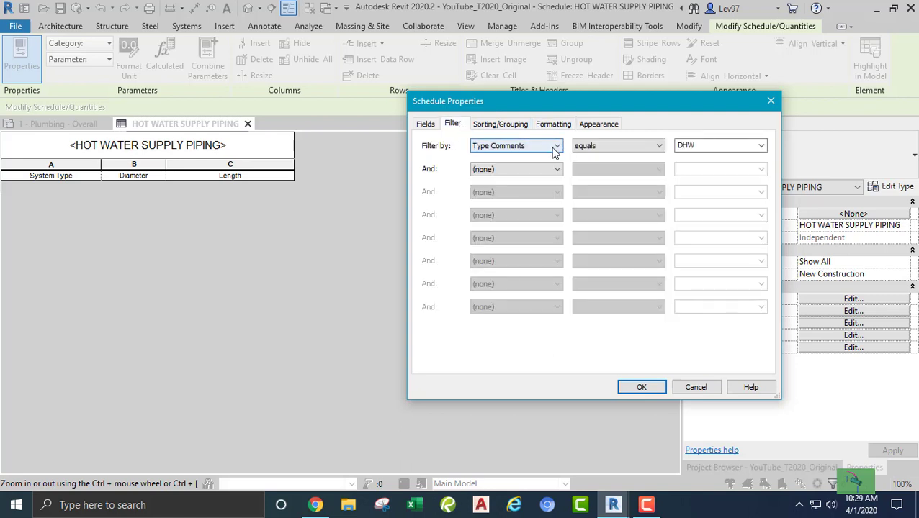
click(504, 125)
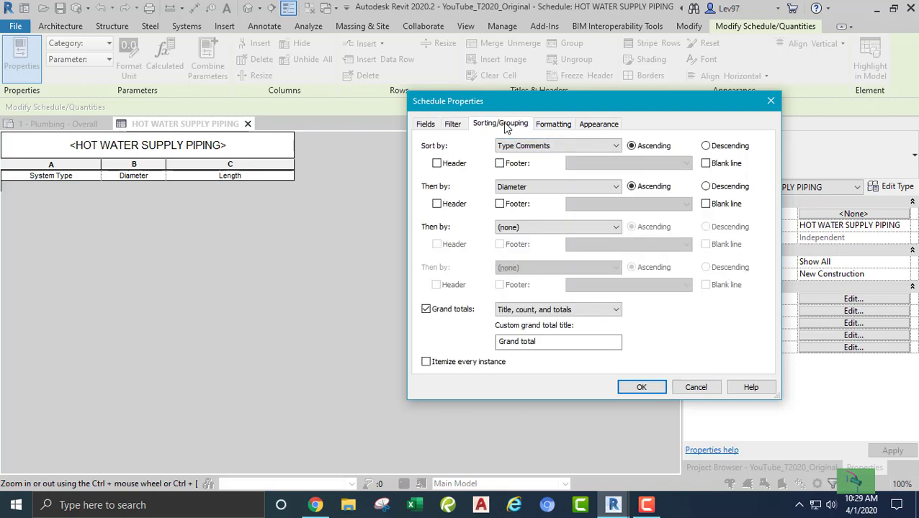
click(561, 124)
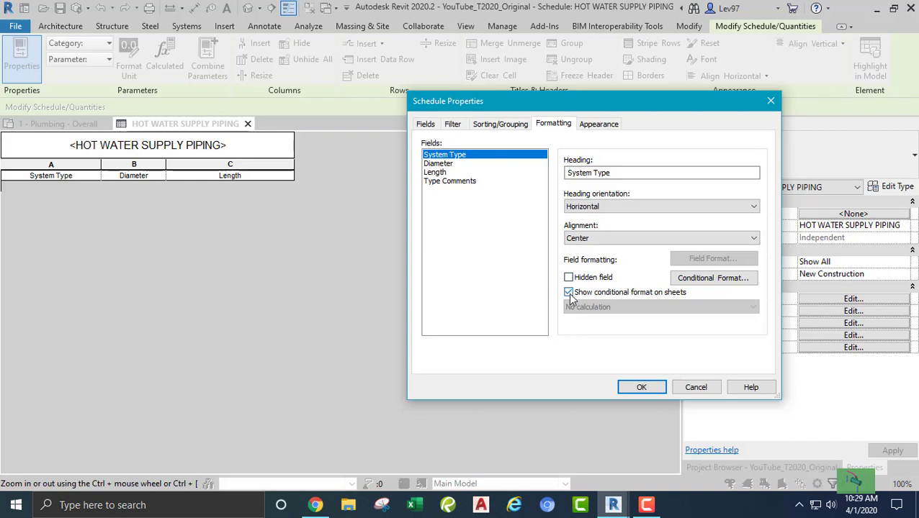
click(603, 125)
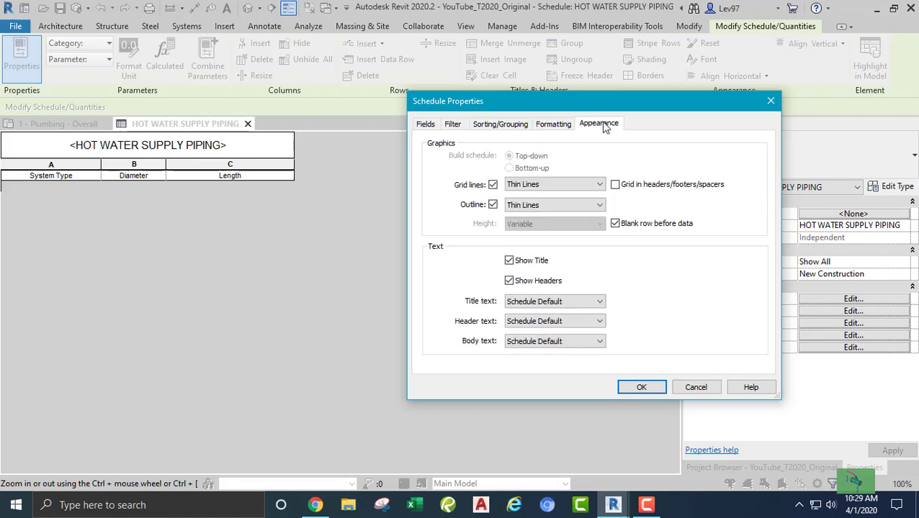
click(693, 388)
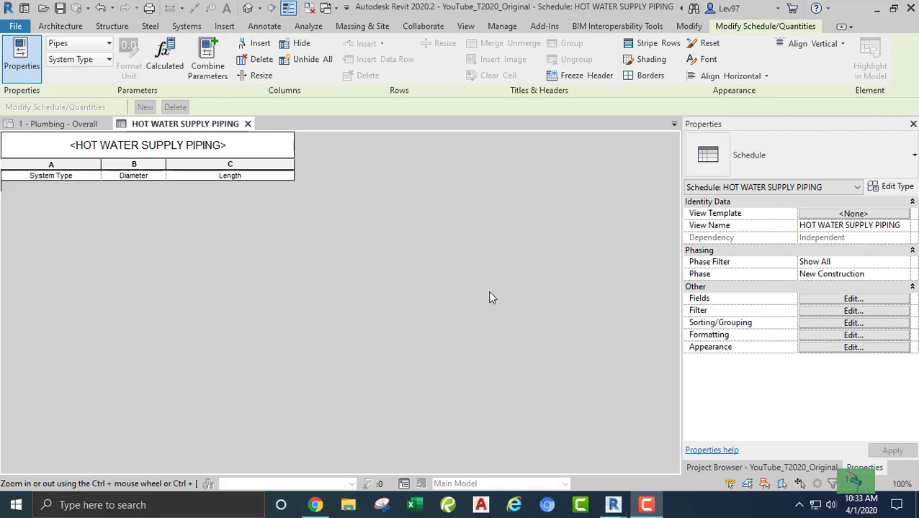
Step: Return to 1 - Plumbing - Overall, dismiss the save reminder, and select the vertical Copper_HW hot-water pipe
click(74, 130)
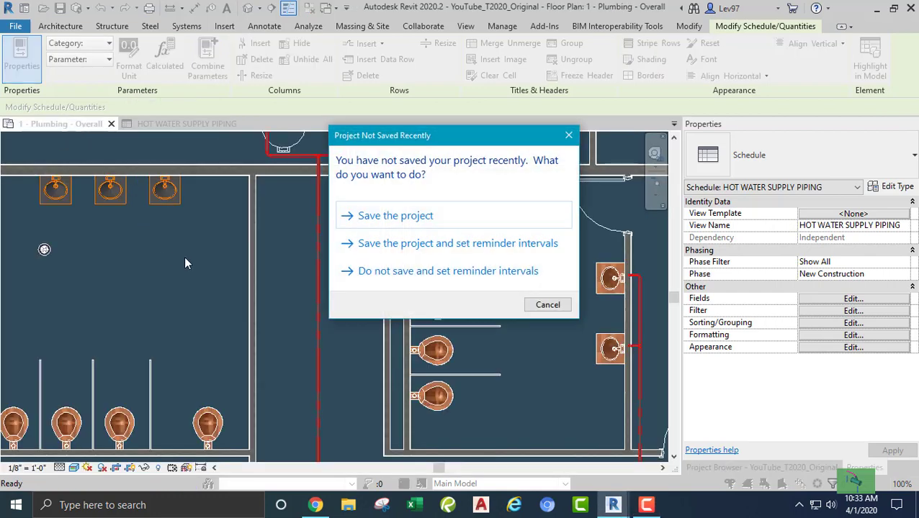
key(Escape)
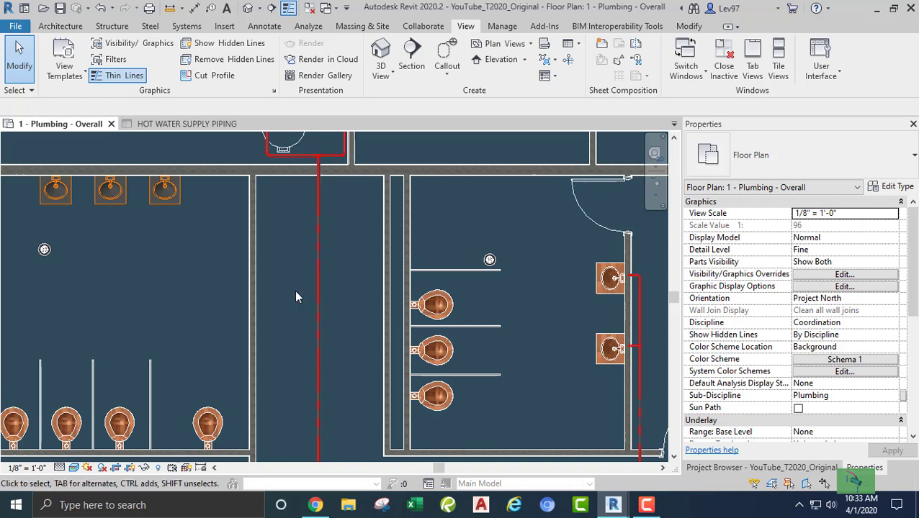
click(206, 123)
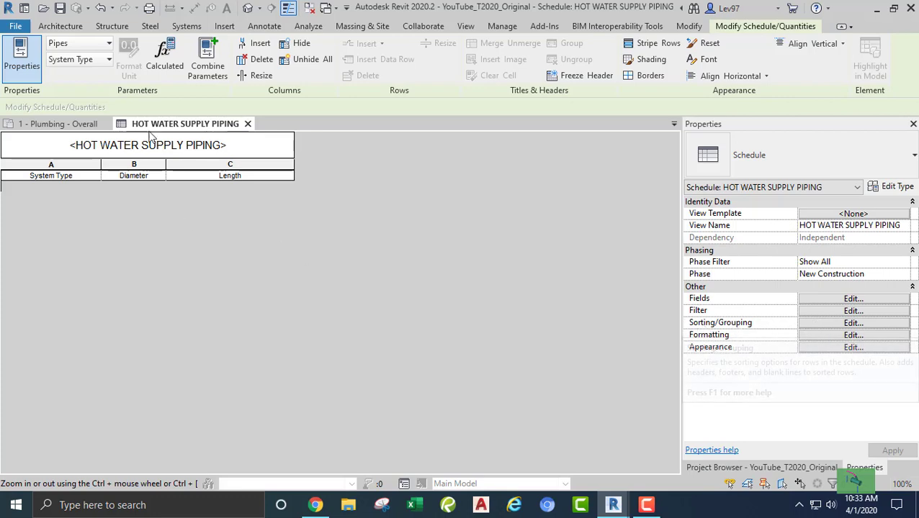
click(65, 123)
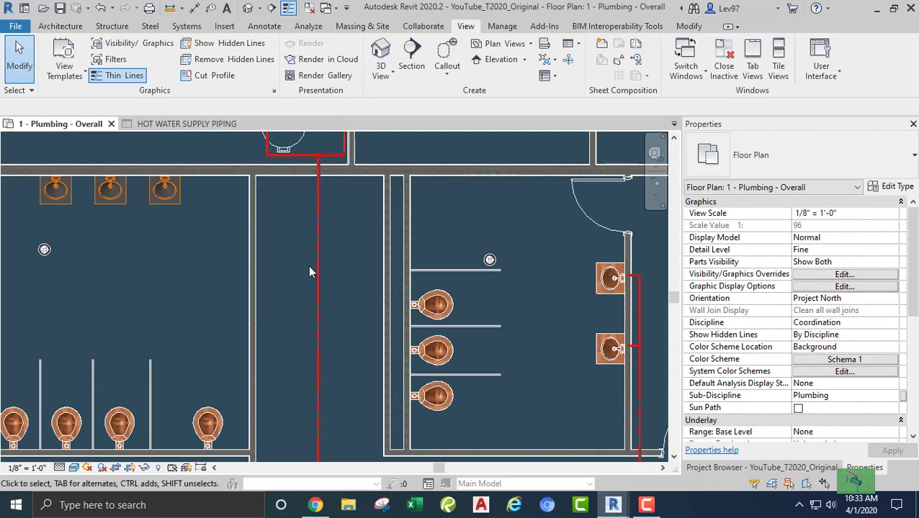
click(317, 267)
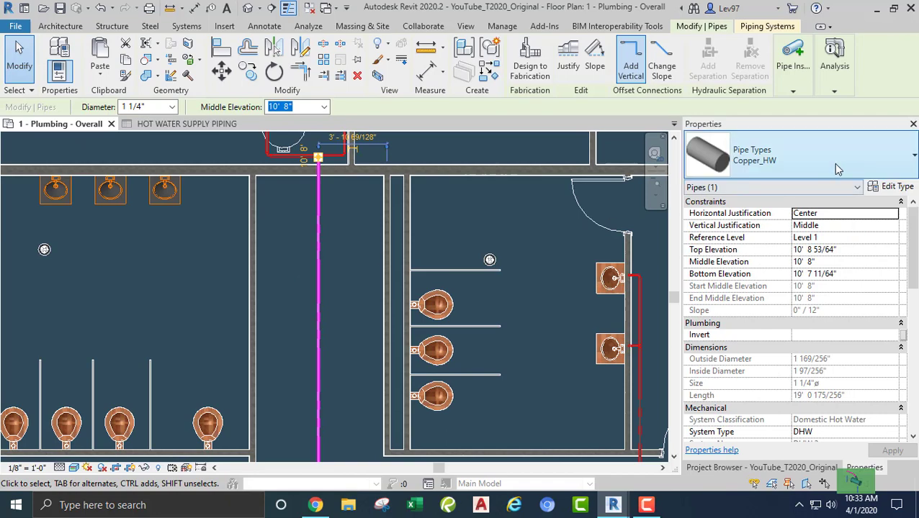
Step: Set the Copper_HW pipe type's Type Comments to DHW and return to the HOT WATER SUPPLY PIPING schedule
click(892, 188)
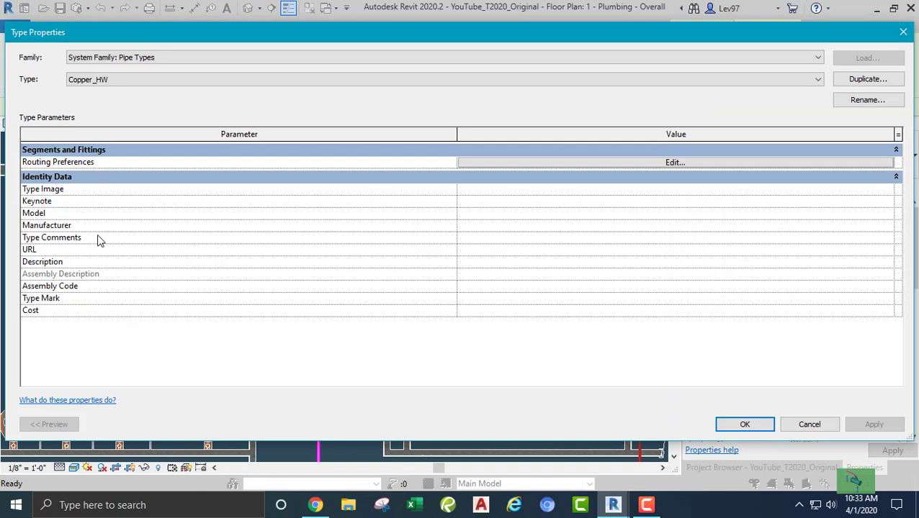
click(484, 242)
click(889, 240)
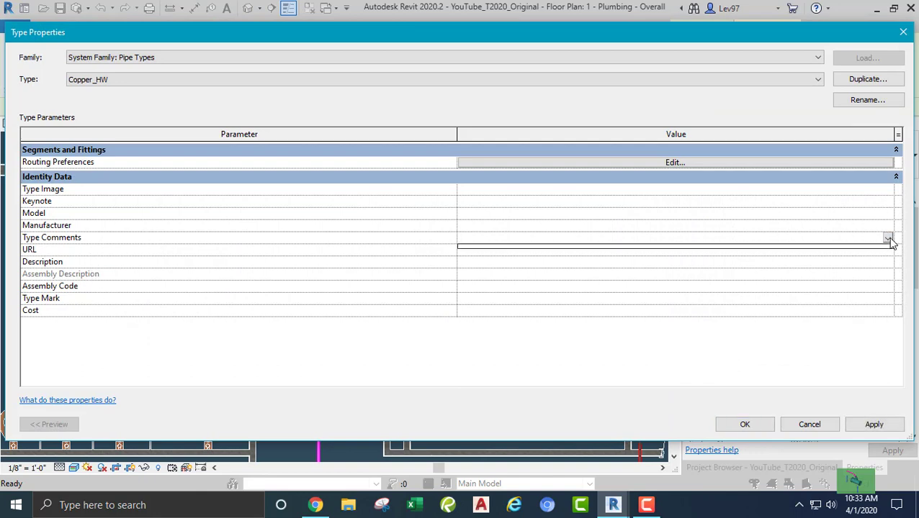
click(475, 240)
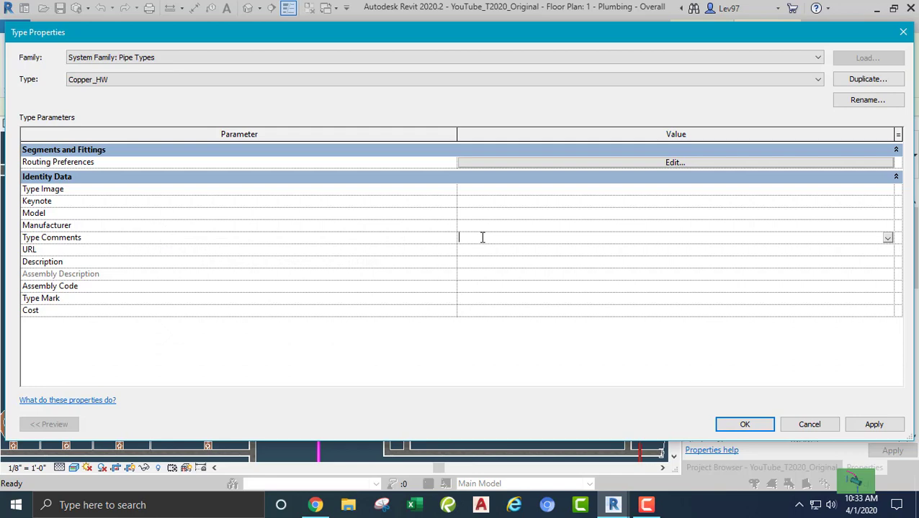
text(D)
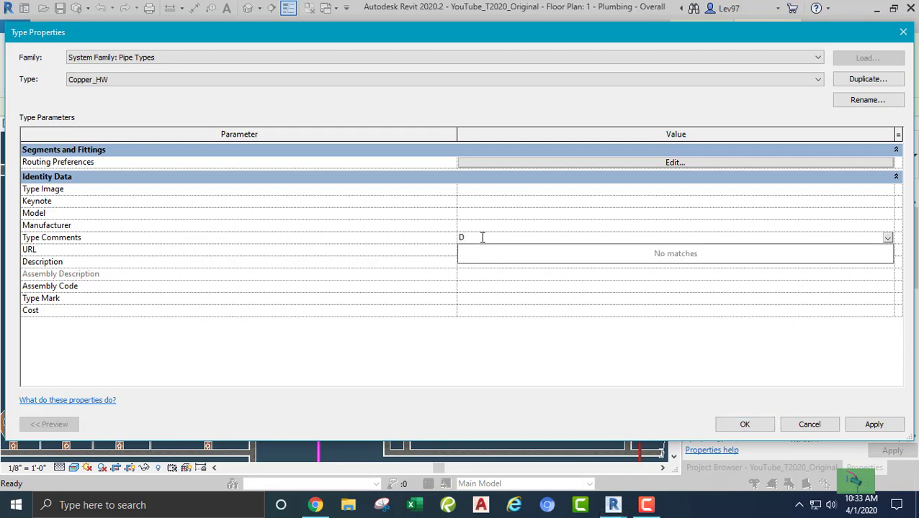
text(HW)
key(Return)
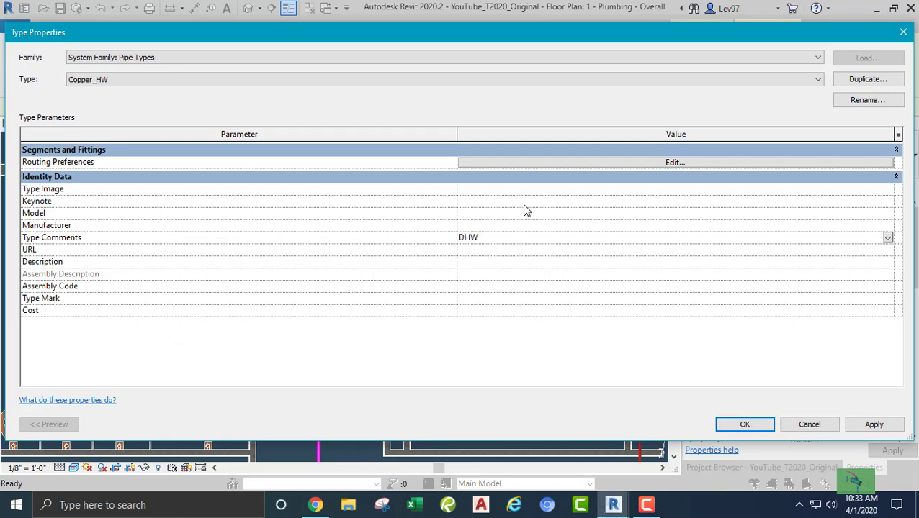
click(745, 425)
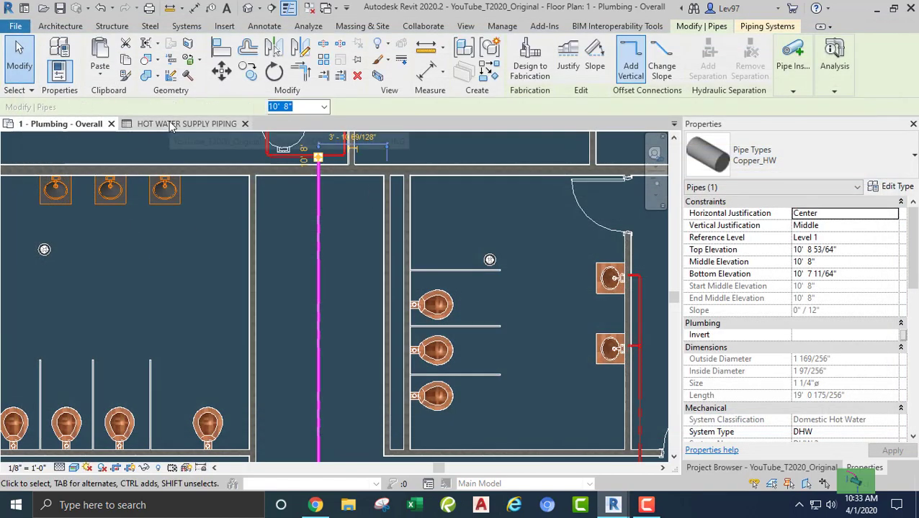
click(172, 125)
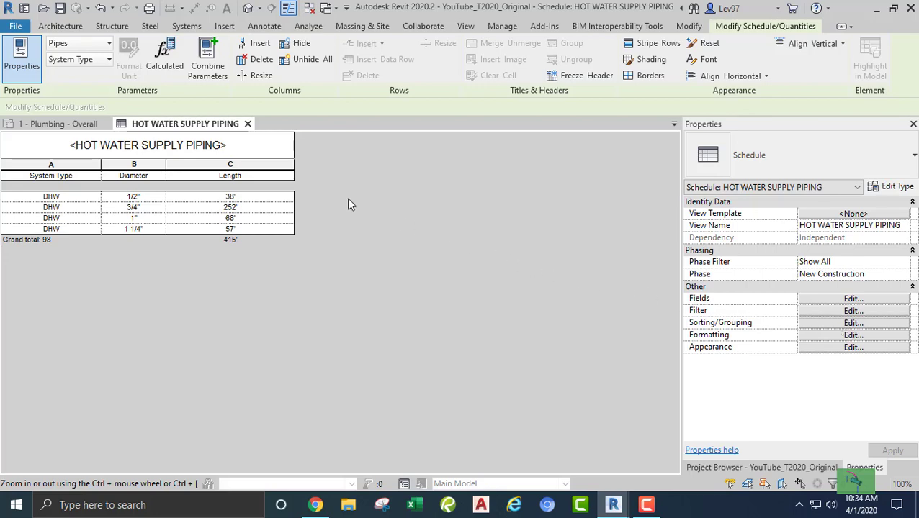
Step: Verify the hot-water pipe's Type Comments in the floor plan, then go back to the schedule
click(72, 125)
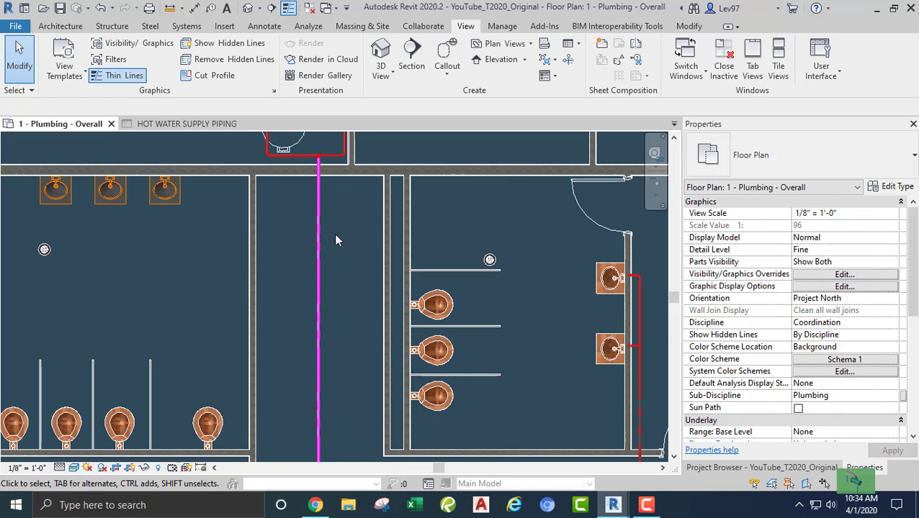
middle_drag(346, 227, 356, 228)
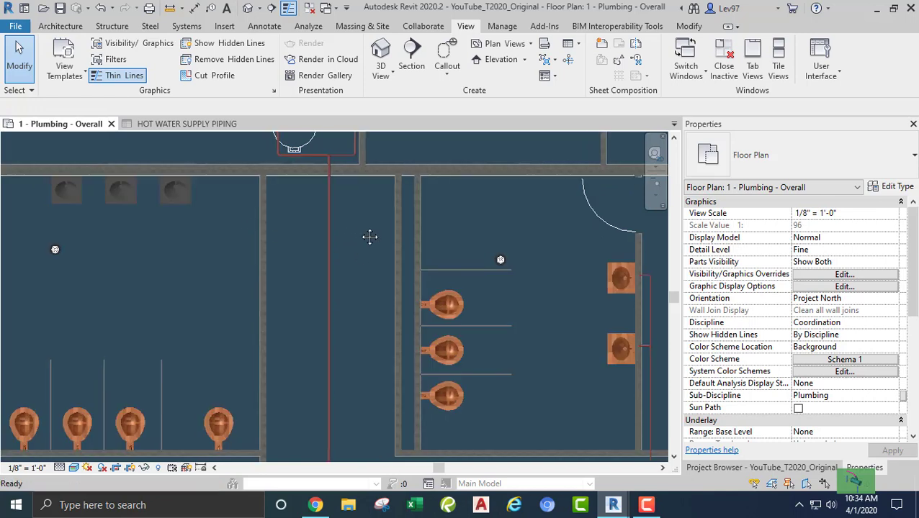
click(330, 237)
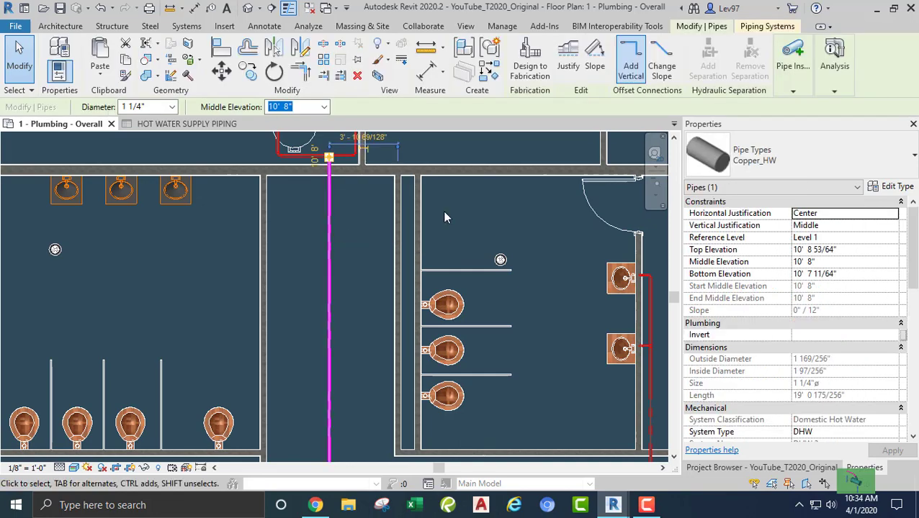
click(893, 187)
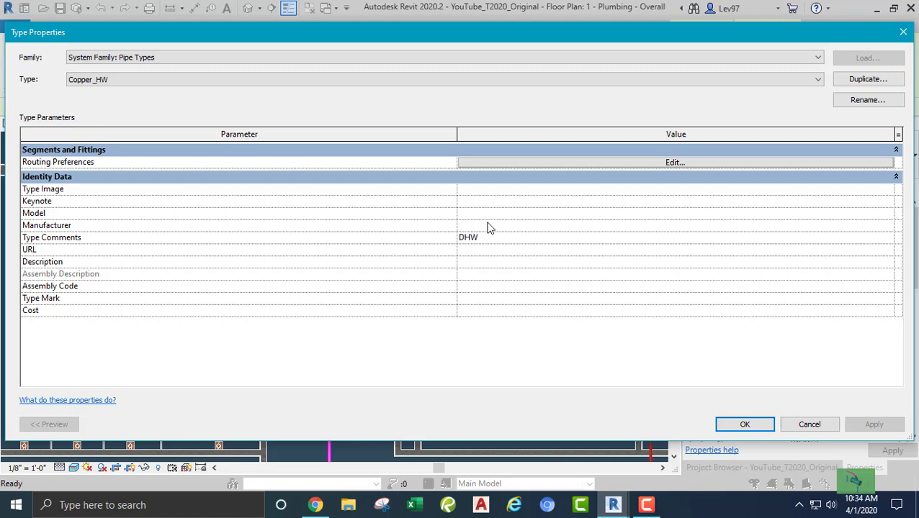
click(809, 424)
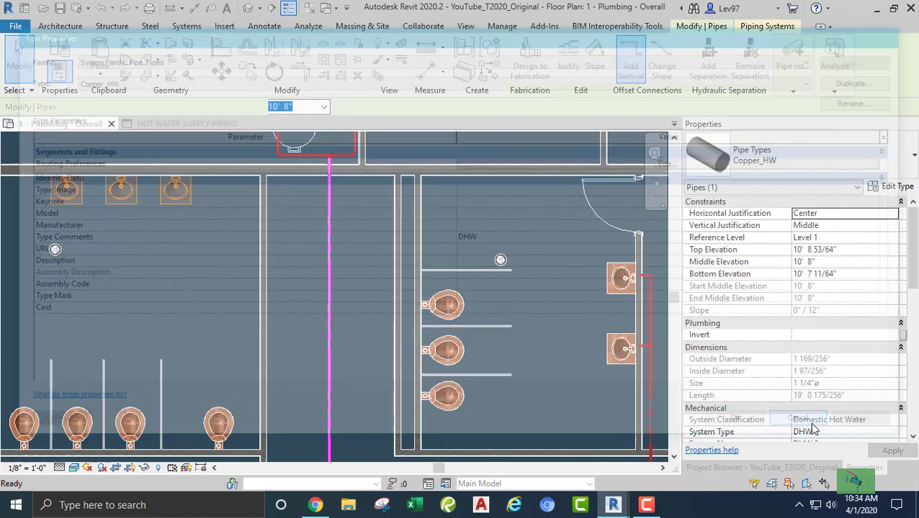
click(291, 242)
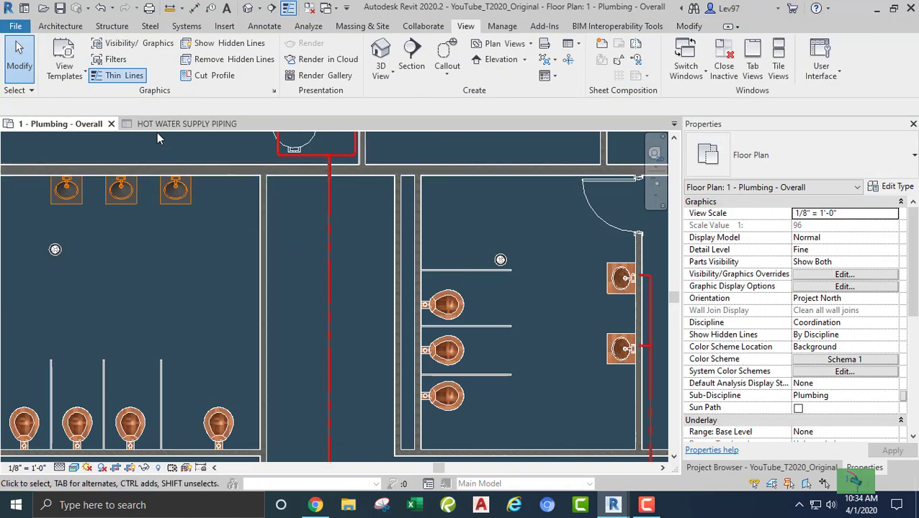
click(193, 125)
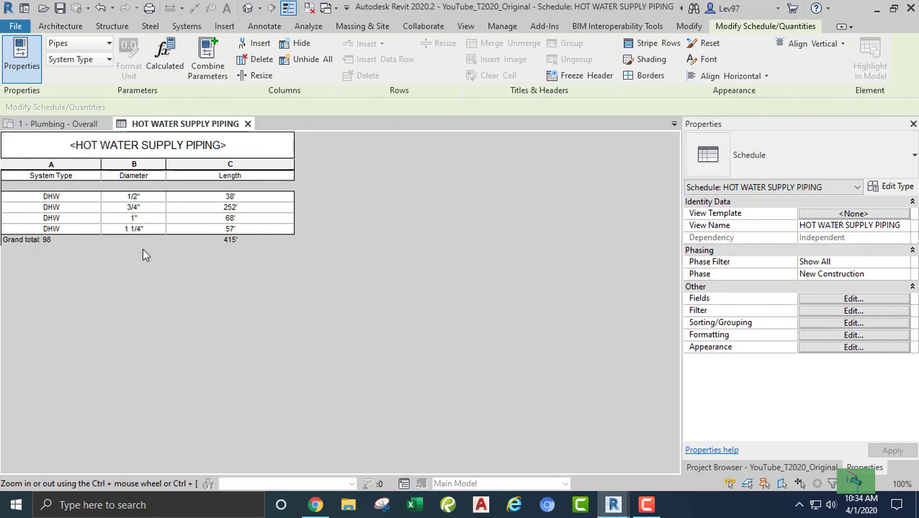
Step: Set the HOT WATER SUPPLY PIPING schedule's Grand totals to Title and totals, dropping the count
click(850, 323)
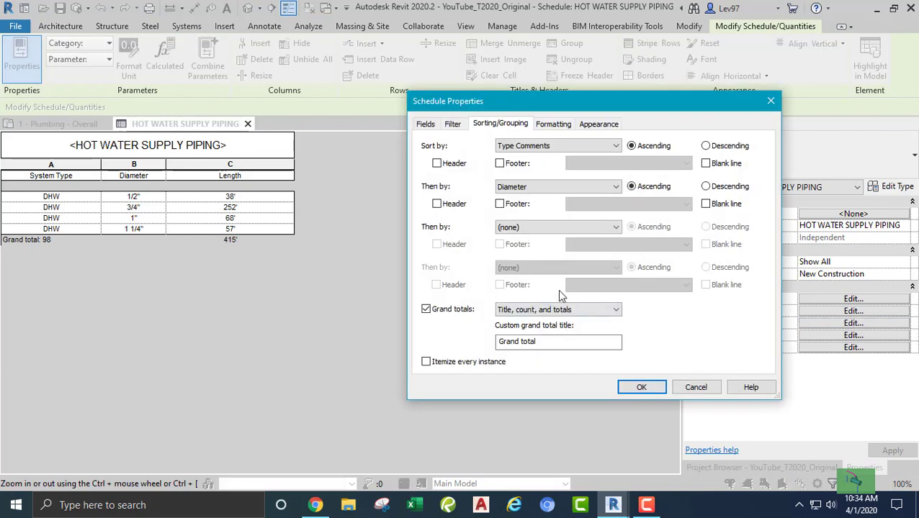
click(616, 310)
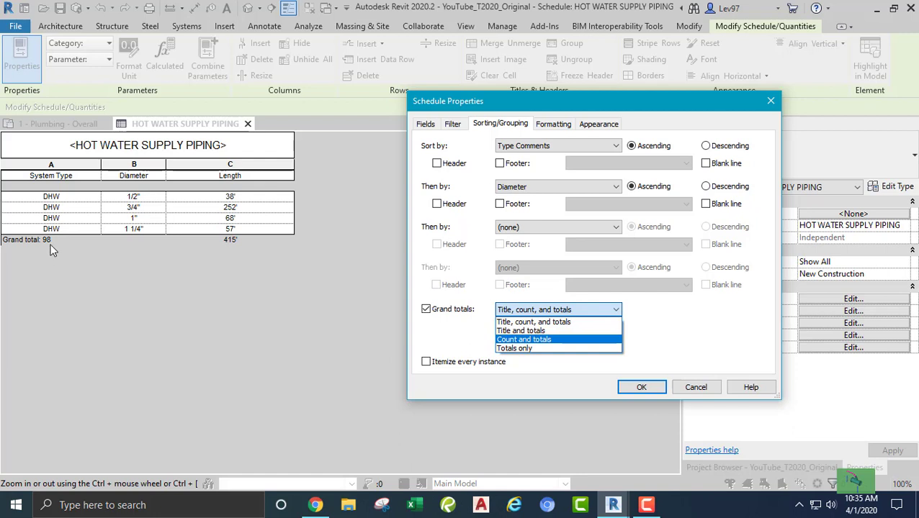
click(508, 331)
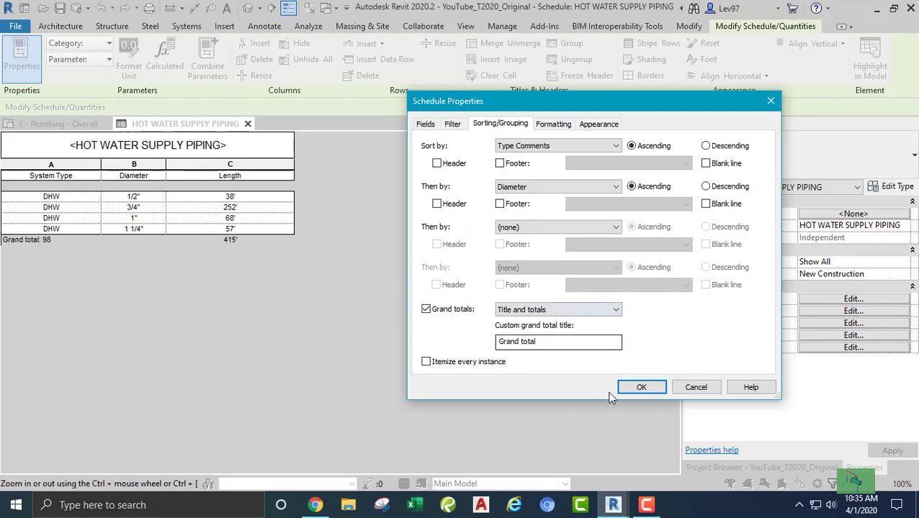
click(641, 389)
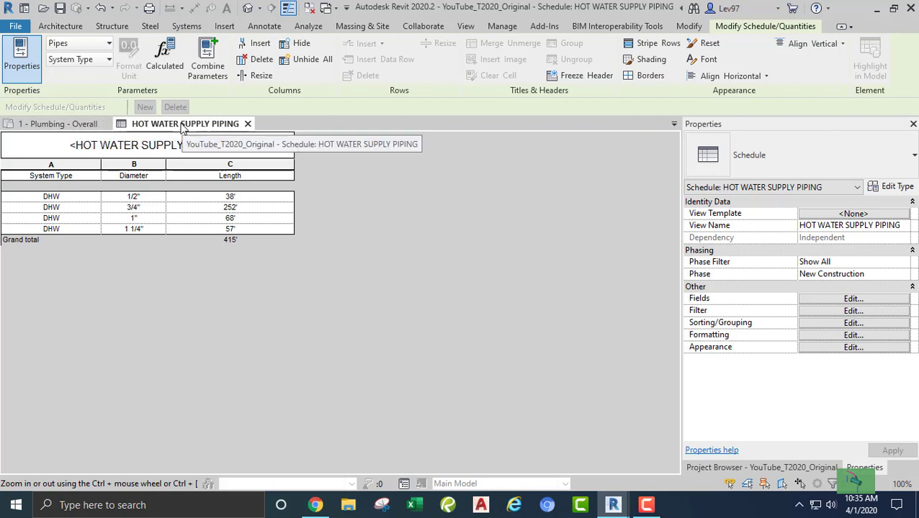
Step: Close the supply schedule and insert HOT WATER RETURN PIPING.rvt from the template Schedules folder
click(247, 124)
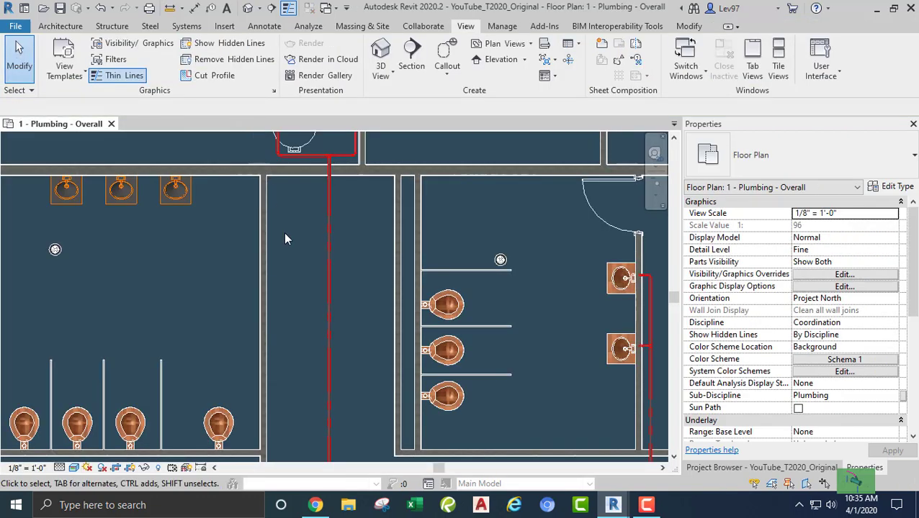
click(224, 26)
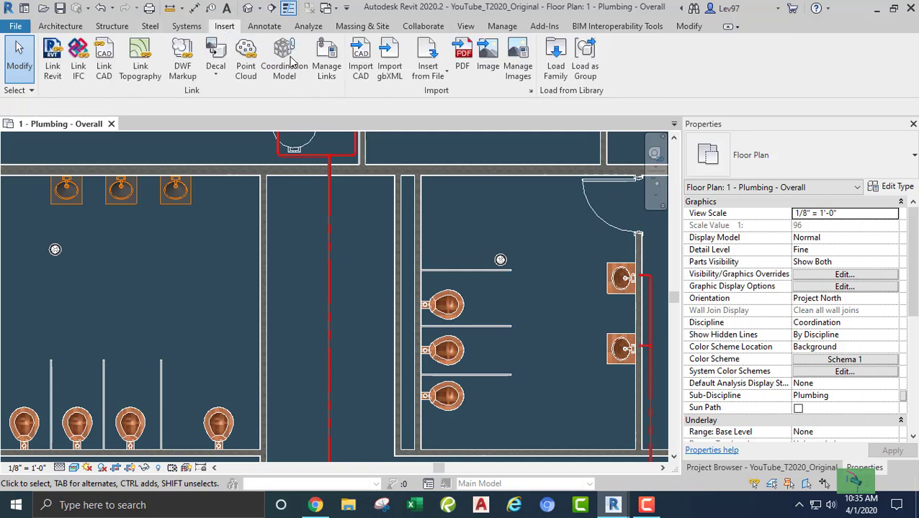
click(428, 76)
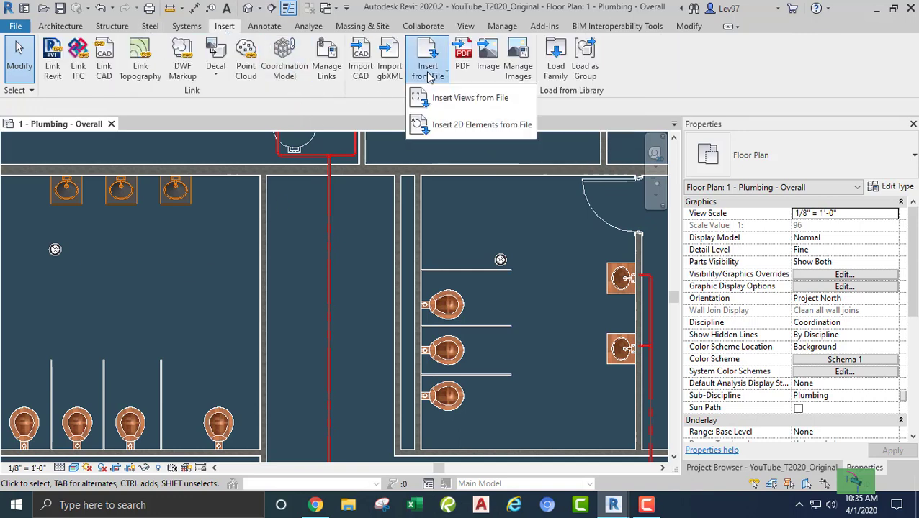
click(463, 98)
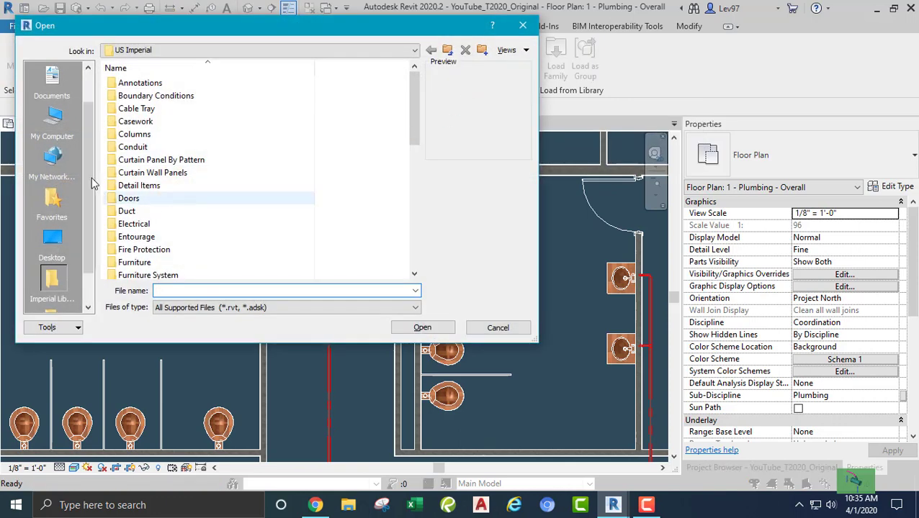
click(55, 199)
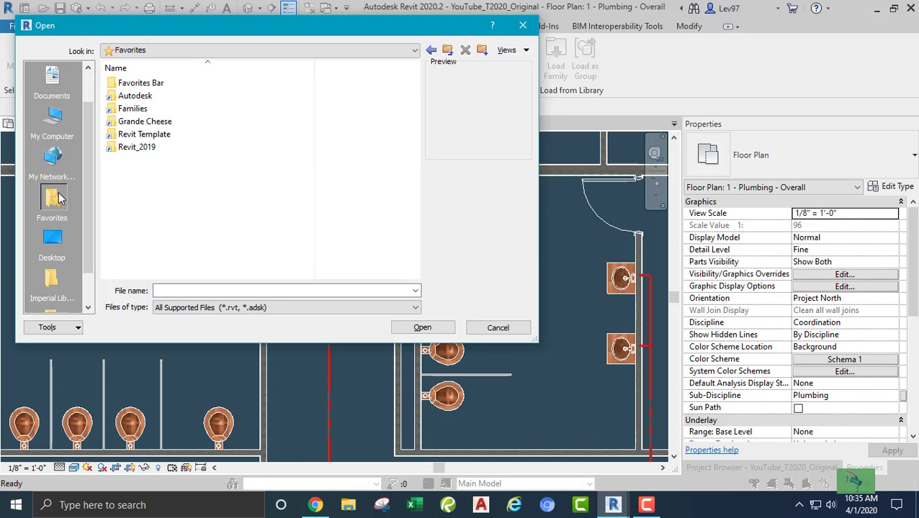
double_click(136, 135)
click(119, 109)
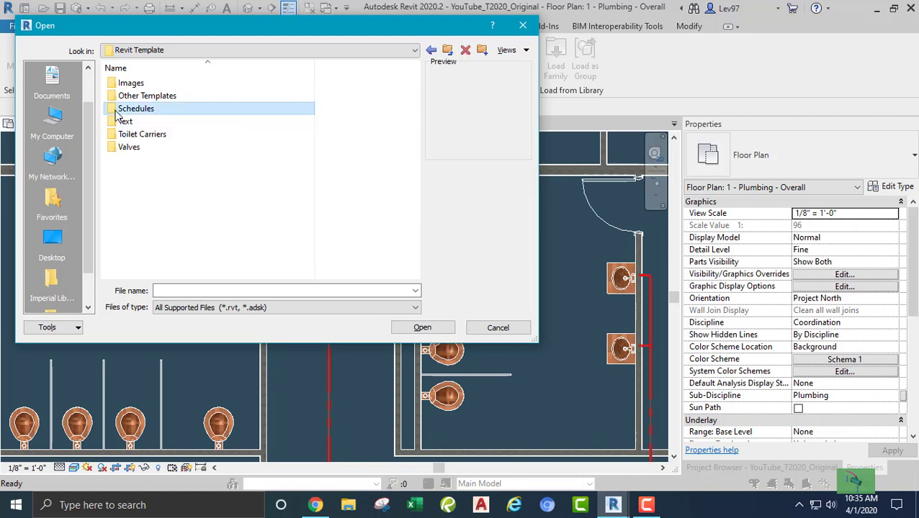
double_click(117, 109)
click(133, 83)
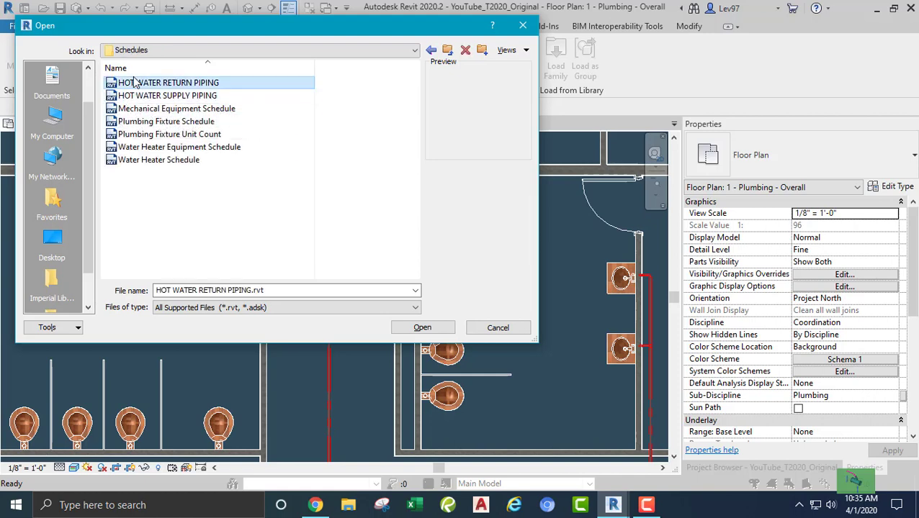
click(422, 328)
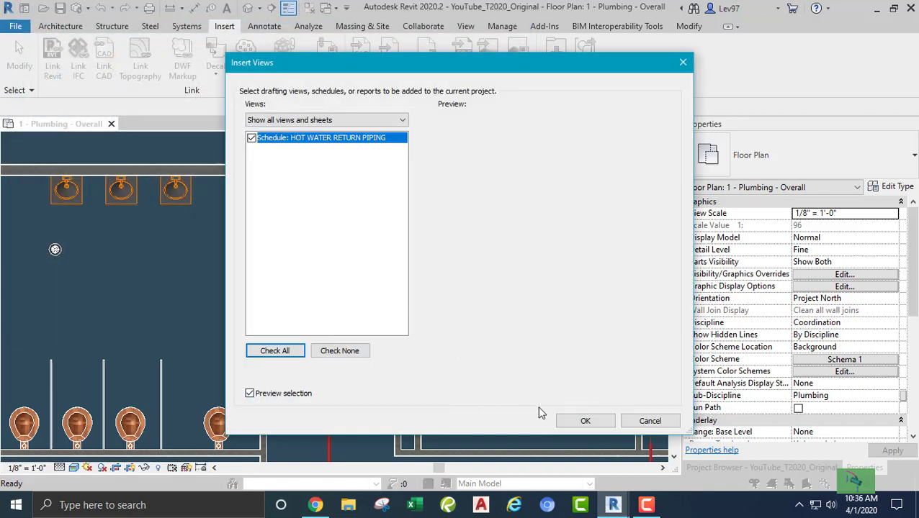
click(585, 421)
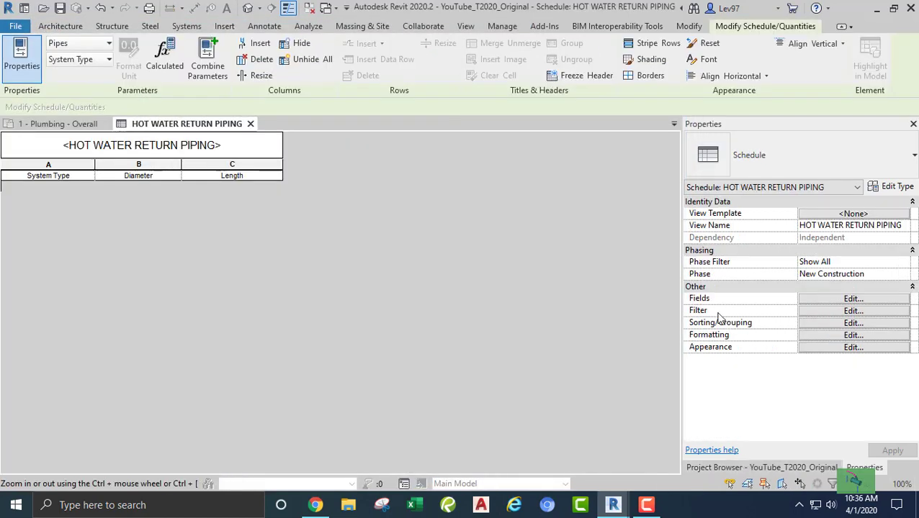
Step: Switch to the 1 - Plumbing - Overall plan and zoom in on the water heater
click(733, 468)
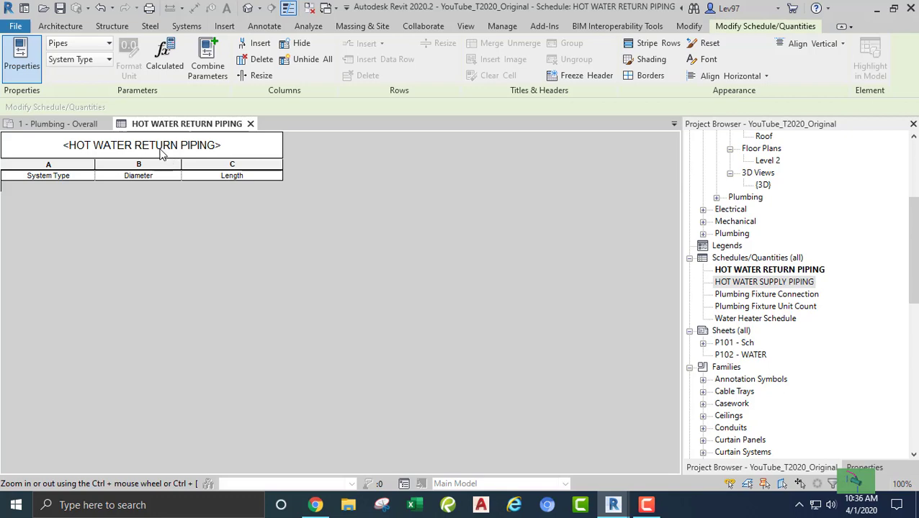
click(82, 123)
scroll(184, 283, down, 2)
middle_drag(185, 283, 229, 380)
scroll(227, 380, down, 2)
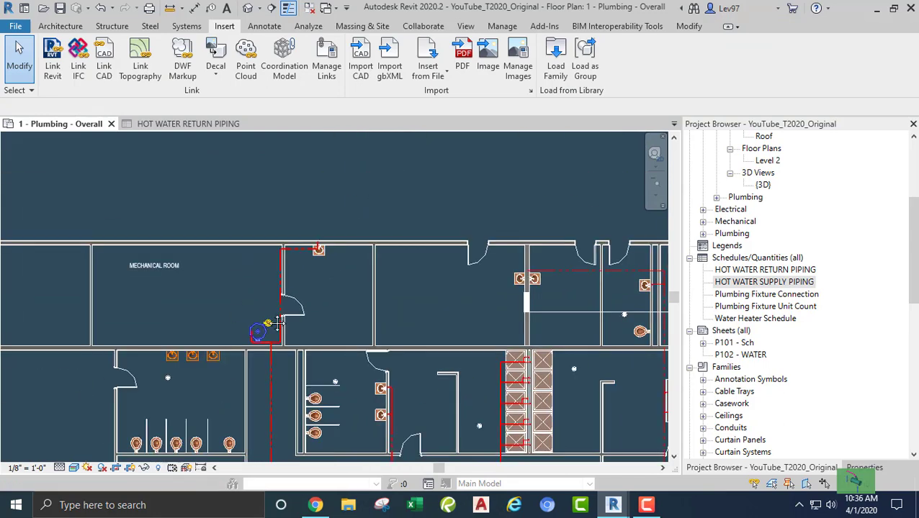
middle_drag(258, 328, 402, 242)
scroll(394, 193, up, 2)
middle_drag(332, 176, 374, 232)
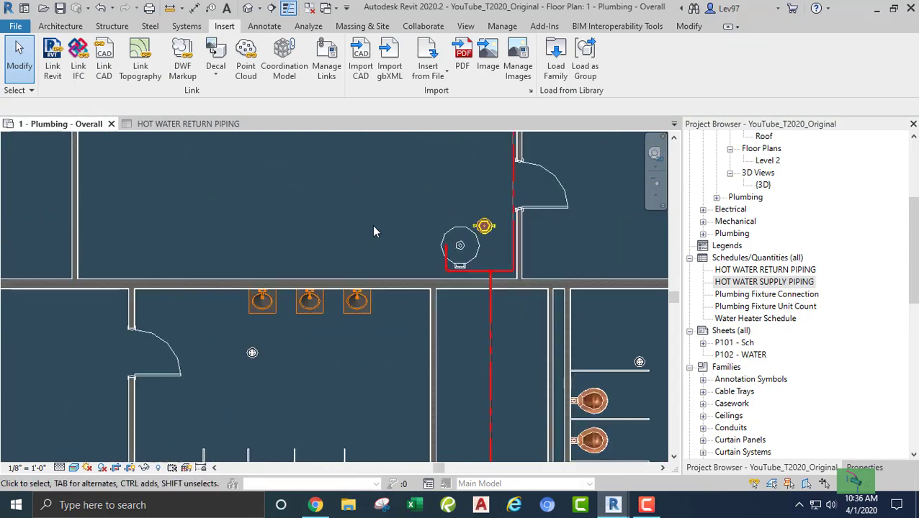
Step: Turn on visibility of the Domestic Hot Water - Return filter in Visibility/Graphics
key(v)
key(v)
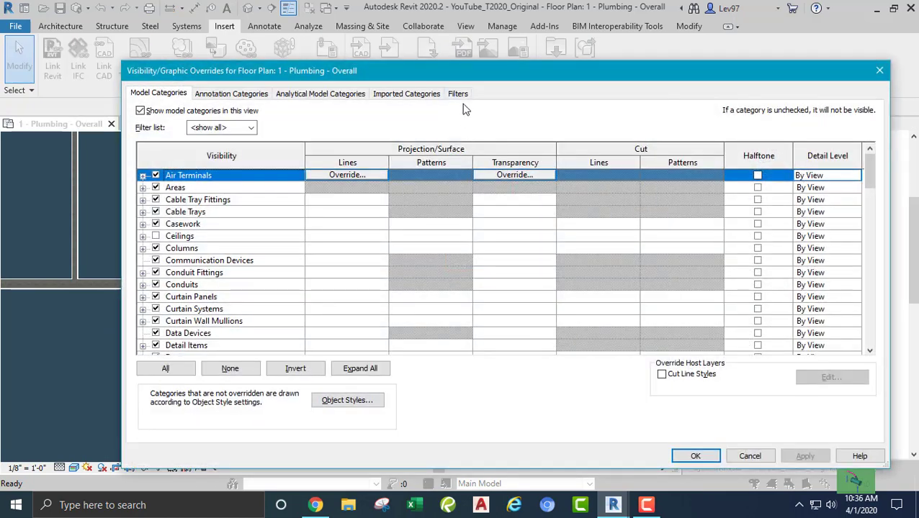
click(459, 93)
click(339, 179)
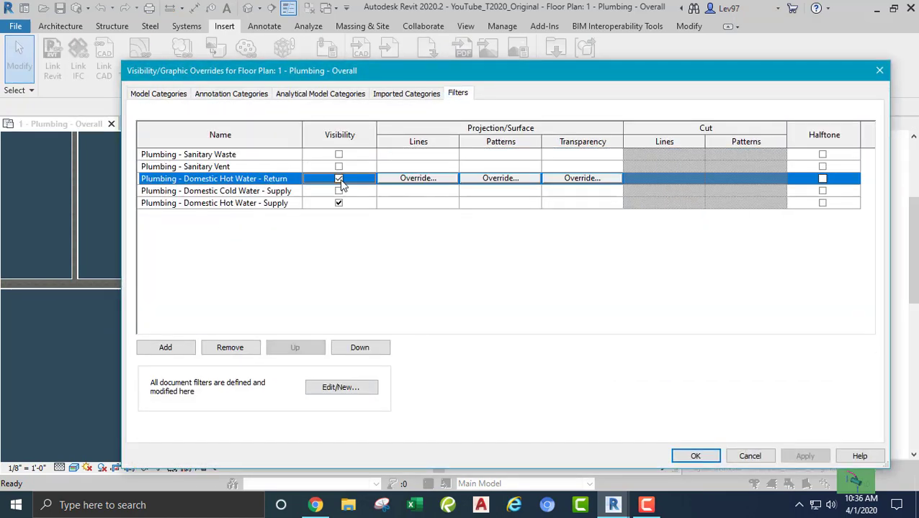
click(694, 455)
middle_drag(430, 214, 370, 207)
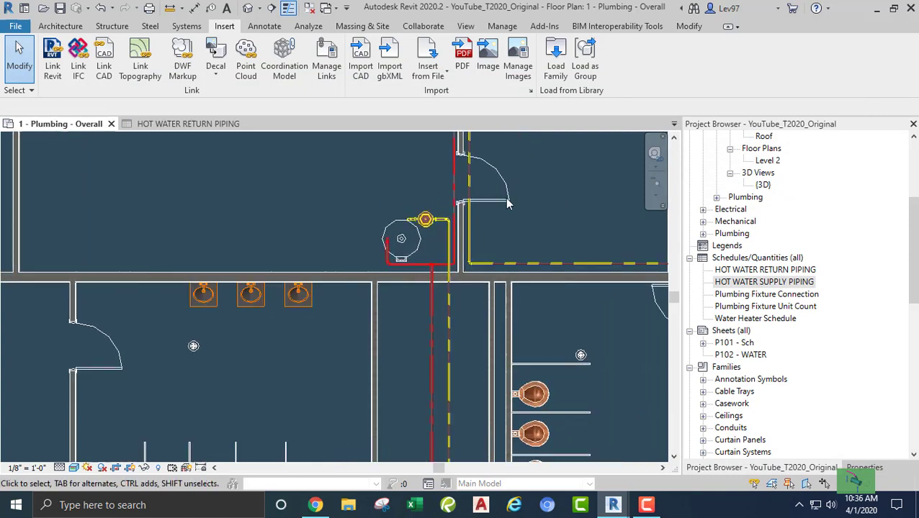
Step: Inspect the return pipe's Copper_HWR type and system type without making changes
click(529, 267)
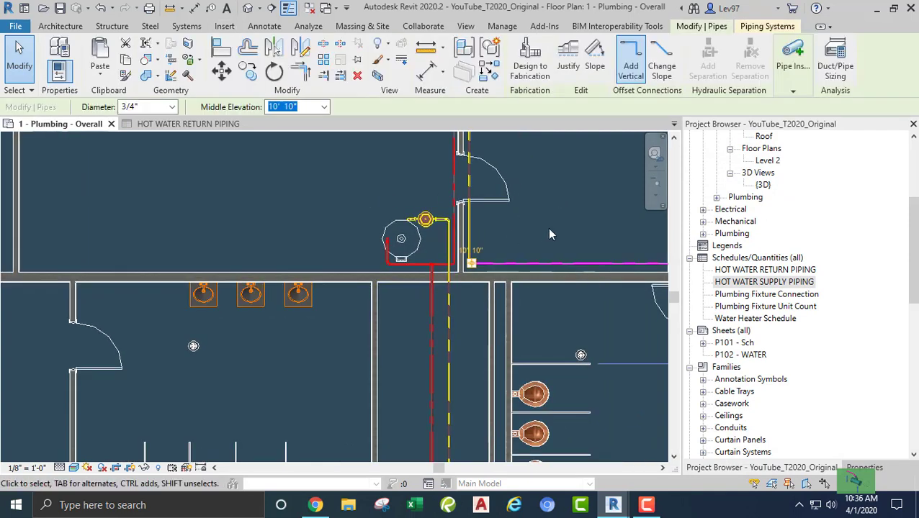
click(856, 467)
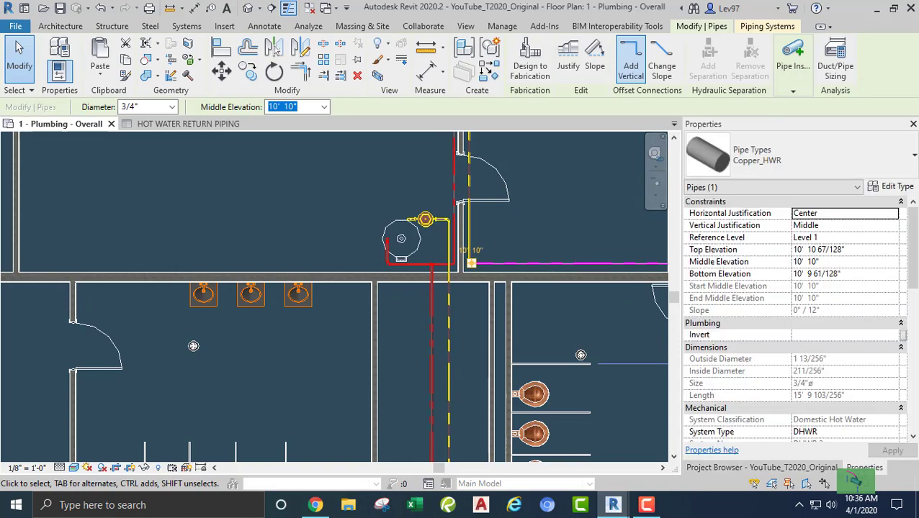
click(893, 187)
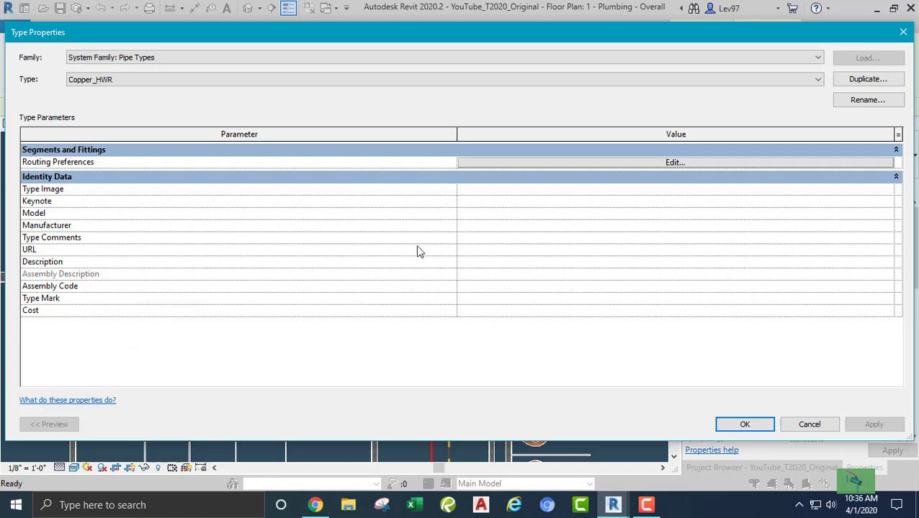
click(809, 425)
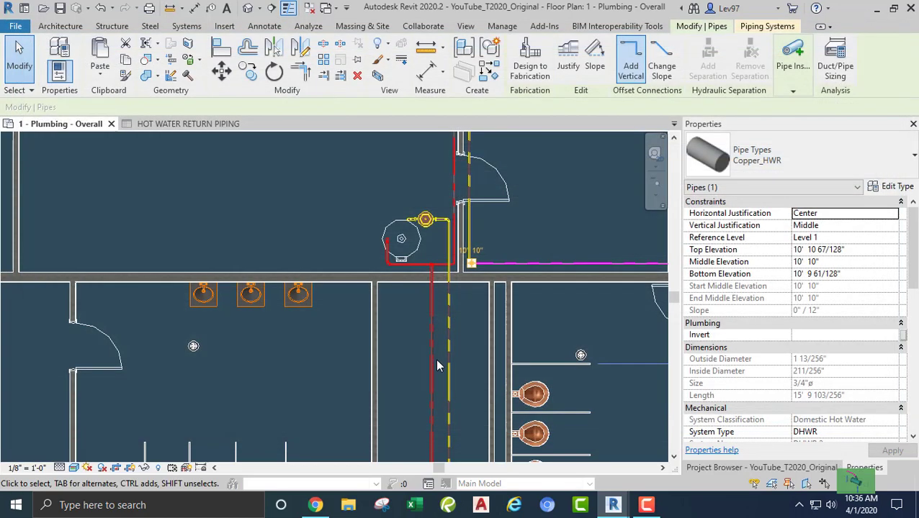
click(395, 347)
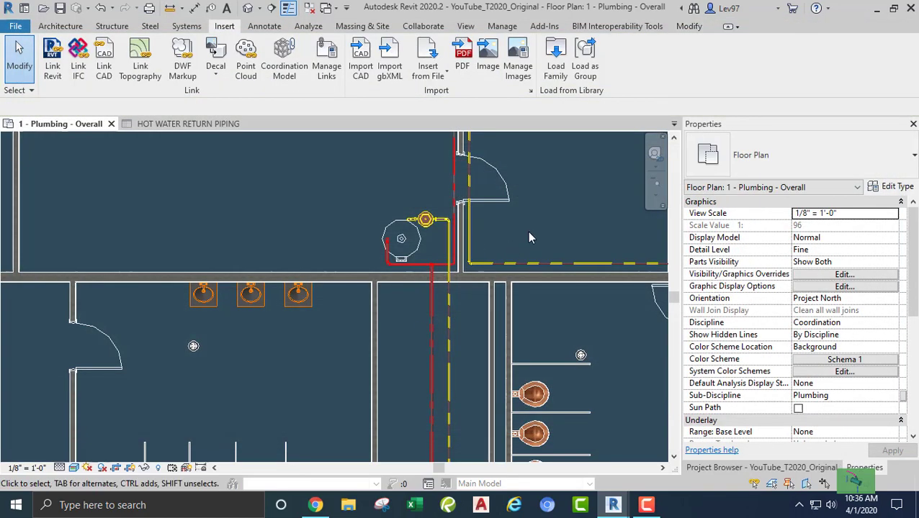
click(537, 267)
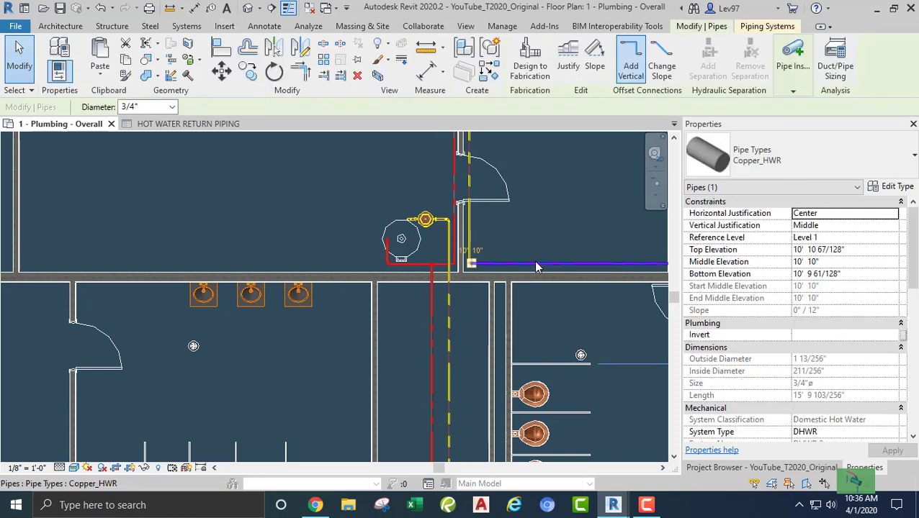
click(831, 436)
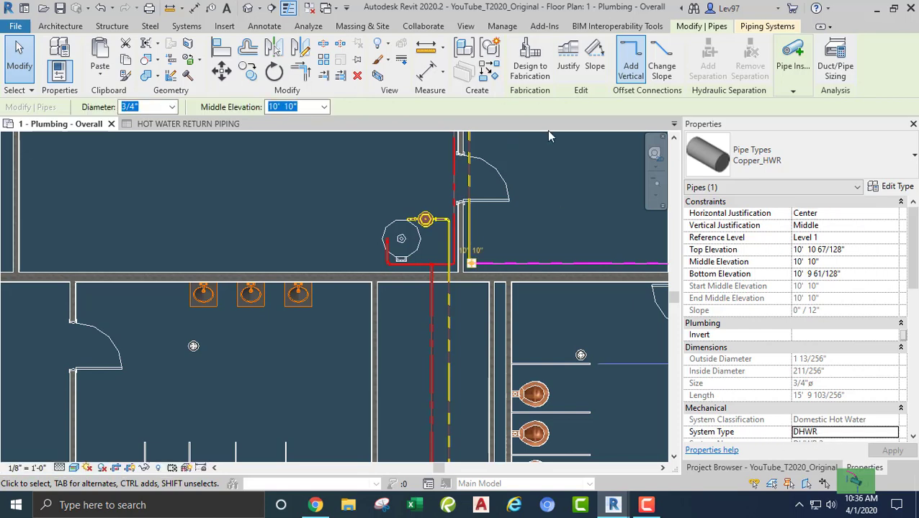
click(553, 172)
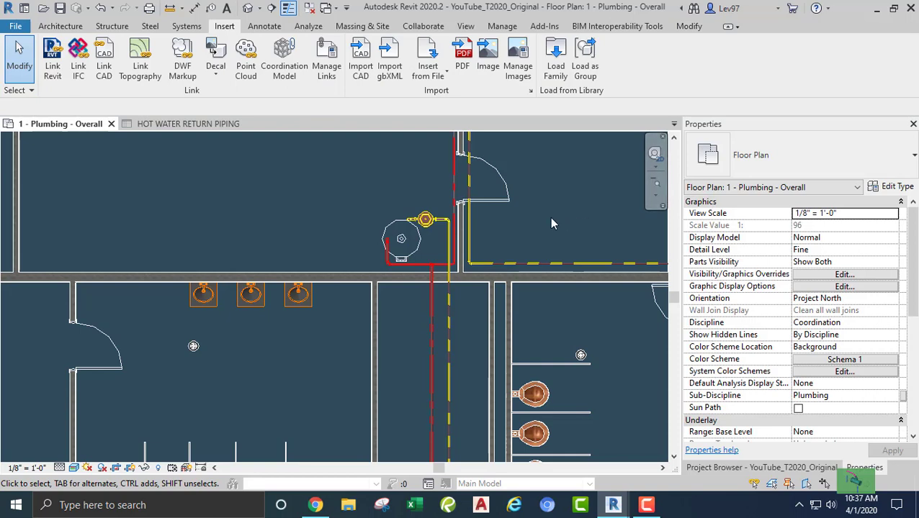
Step: Enter DHWR as the Type Comments of the Copper_HWR pipe type
click(143, 126)
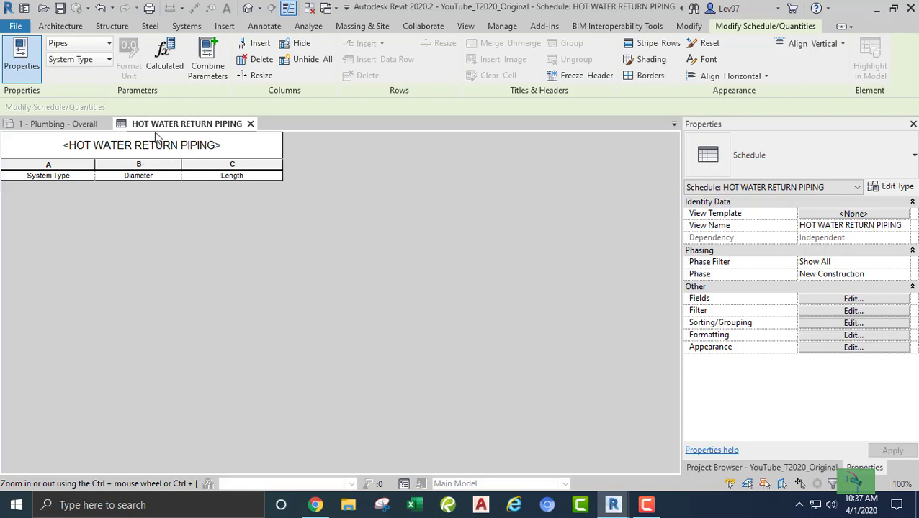
click(80, 124)
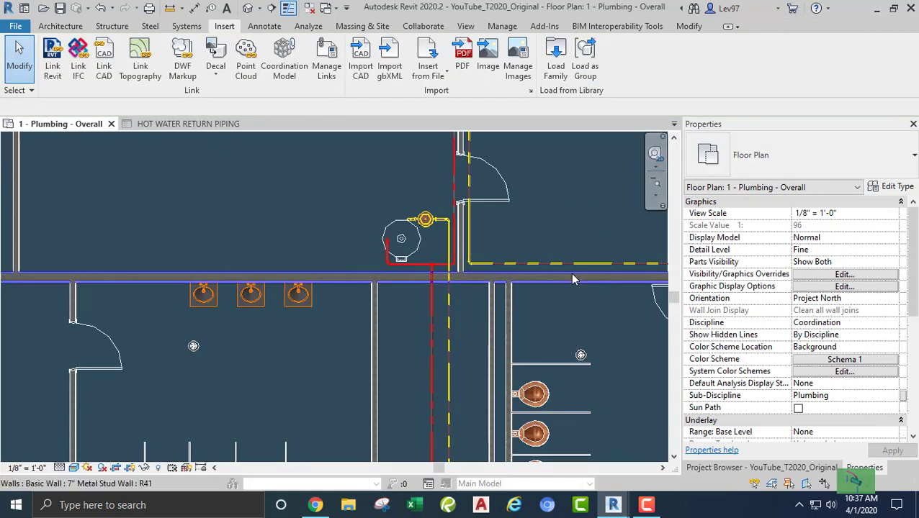
click(578, 268)
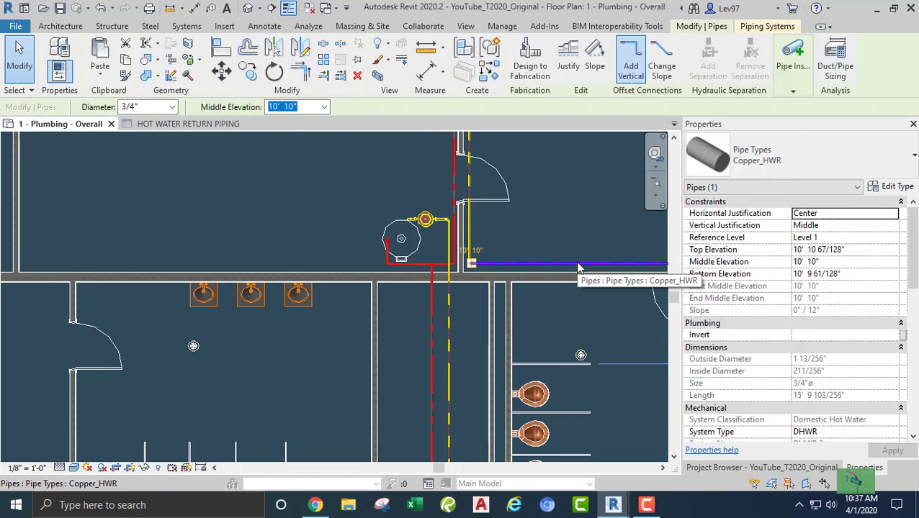
click(893, 186)
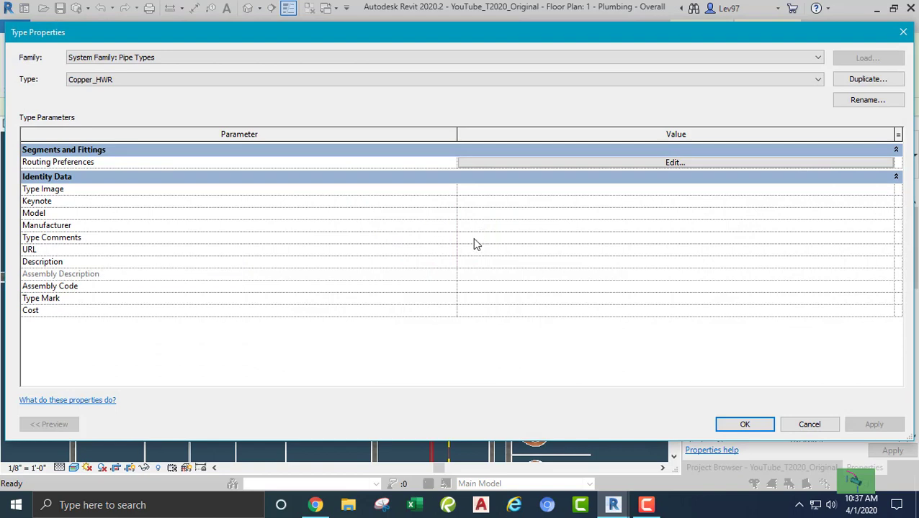
text(DHWR)
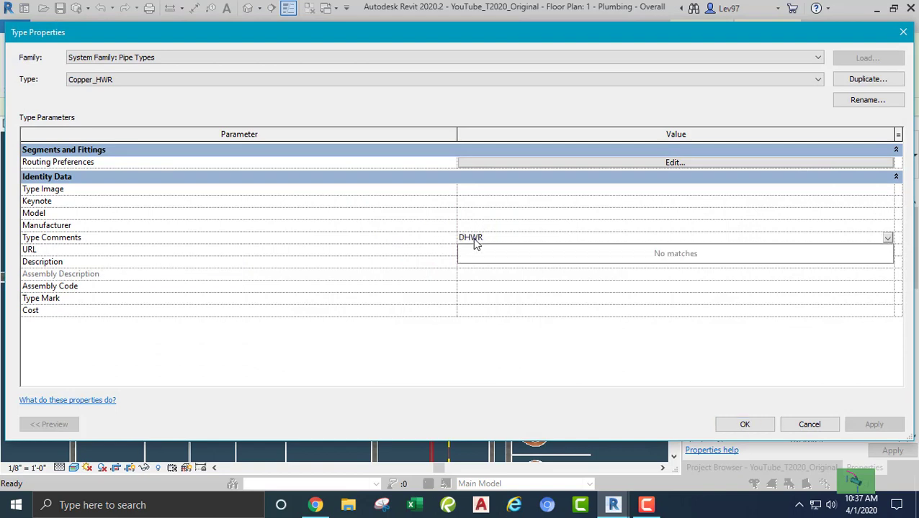
key(Return)
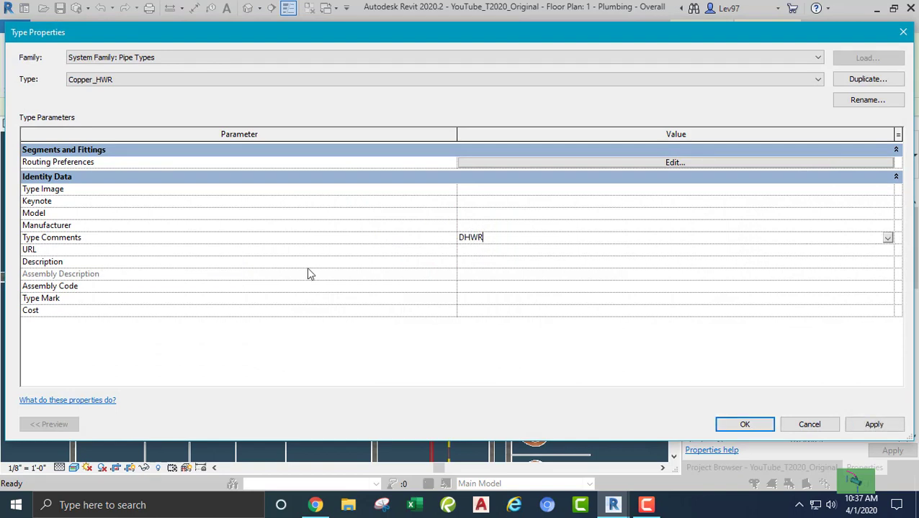
click(746, 424)
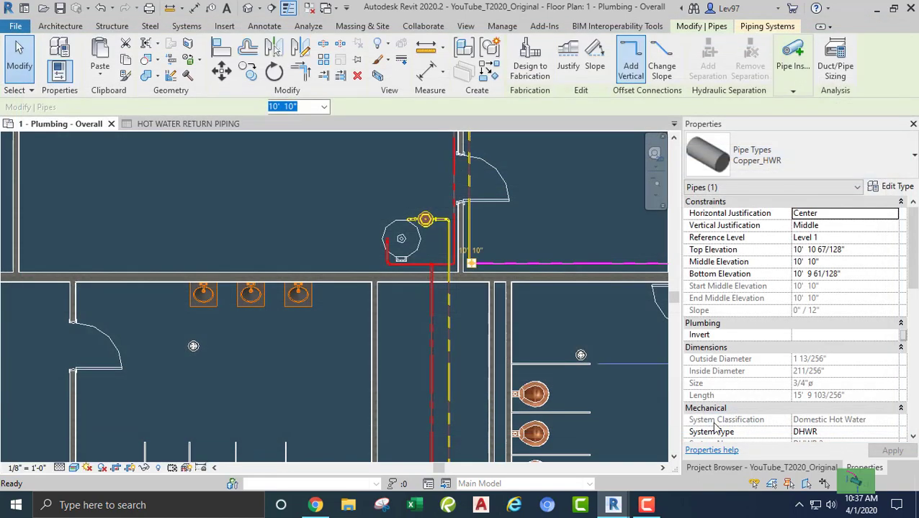
Step: Filter the HOT WATER RETURN PIPING schedule to Type Comments equals DHWR
click(185, 124)
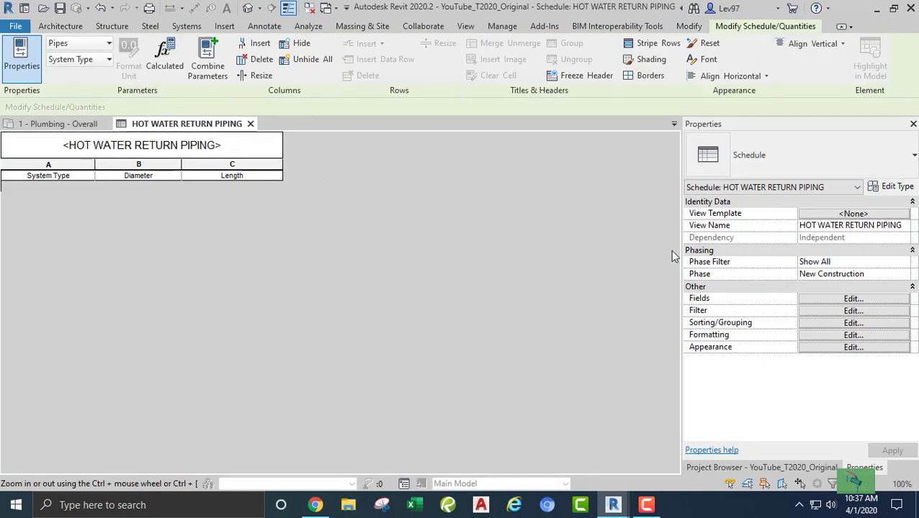
click(839, 300)
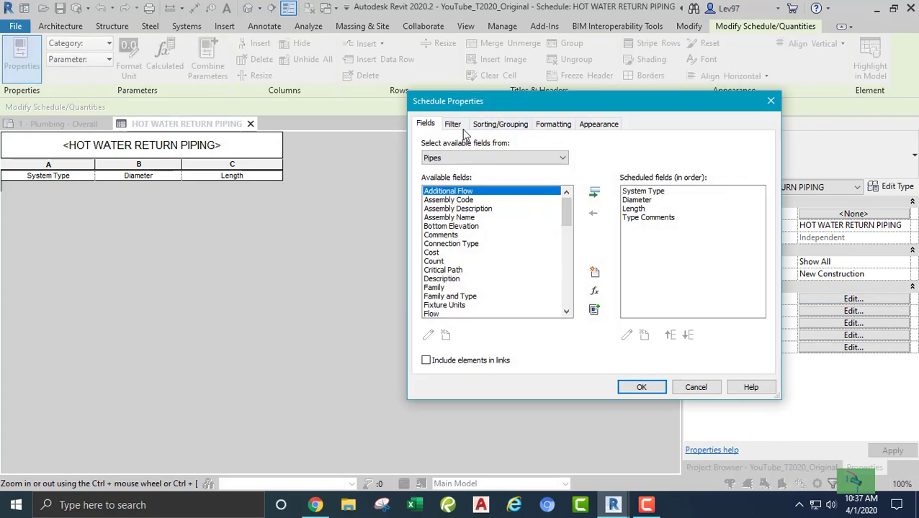
click(459, 126)
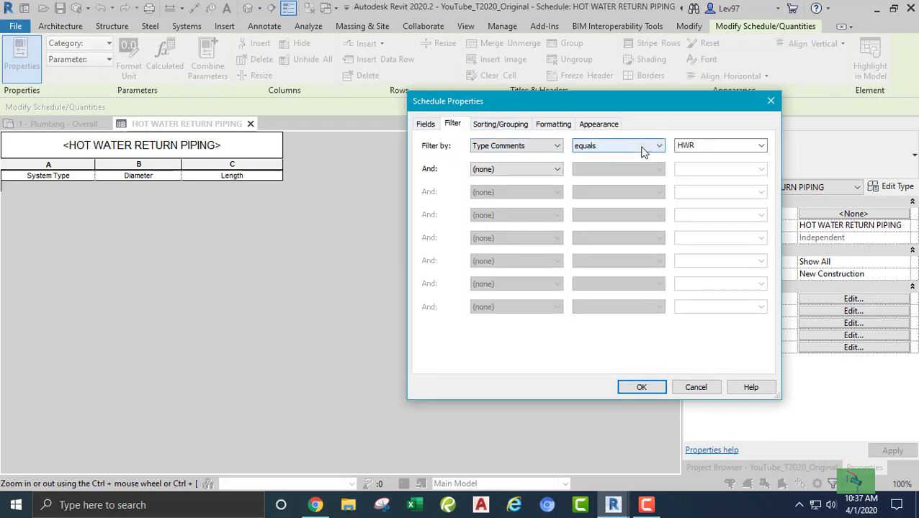
click(761, 147)
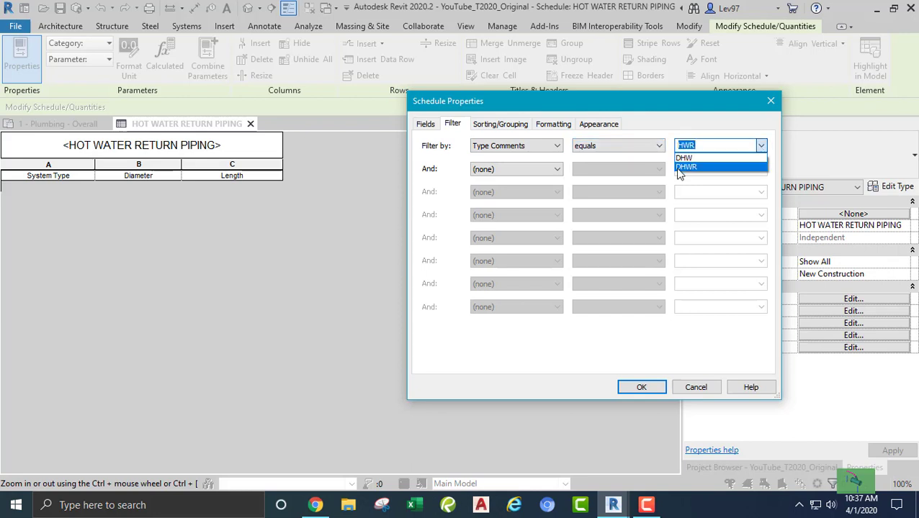
click(685, 167)
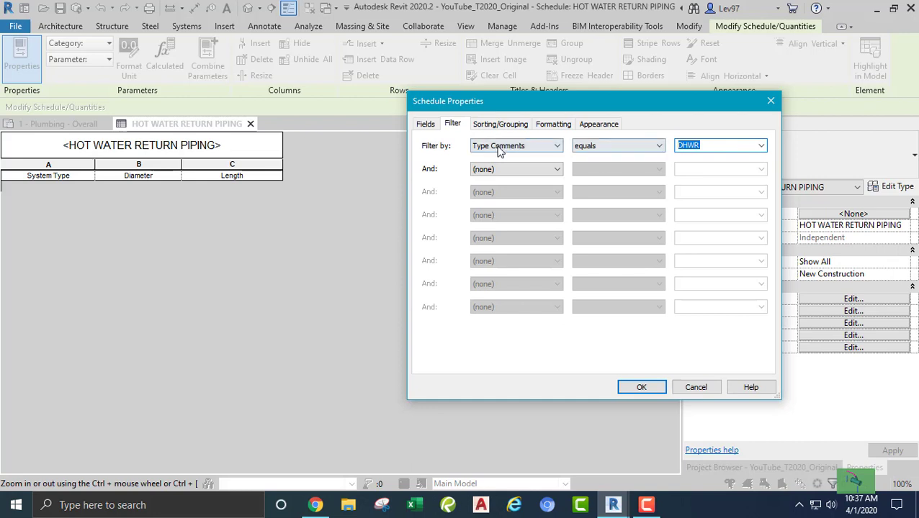
click(641, 388)
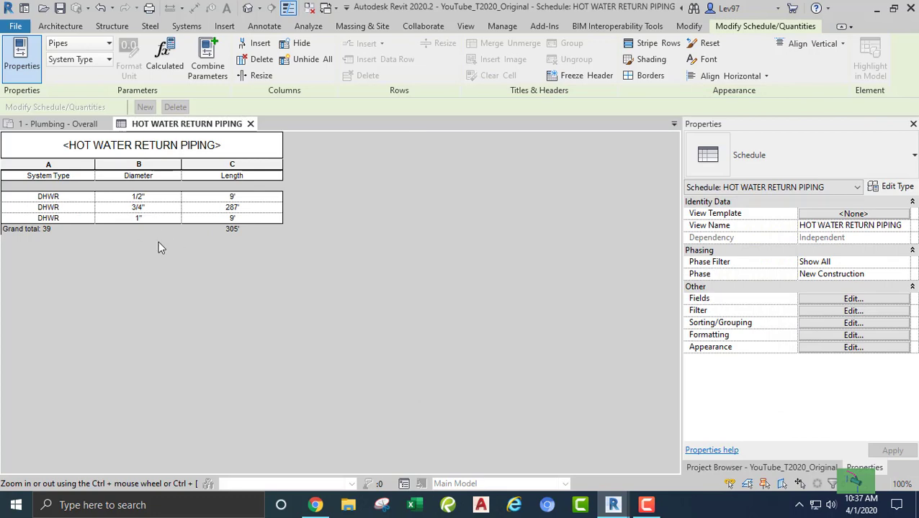
Step: Set the return schedule's Grand totals to Title and totals, showing 305' without a count
click(851, 324)
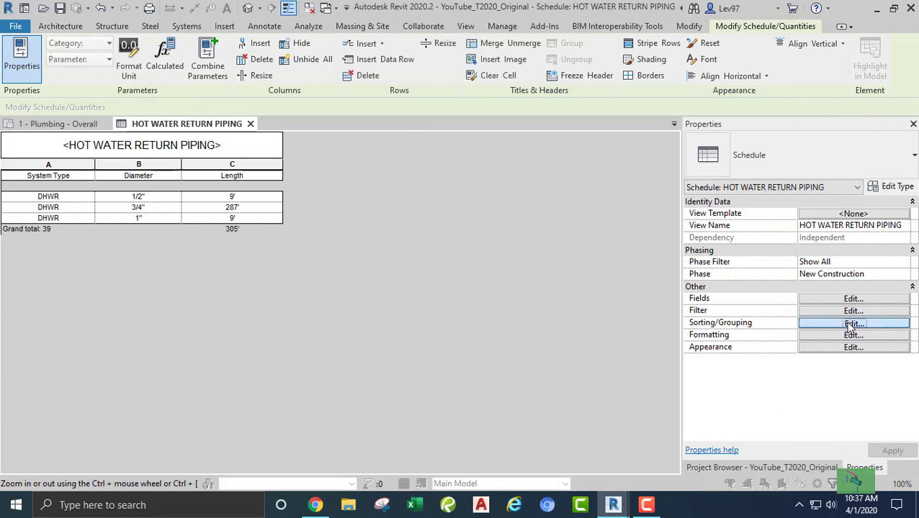
click(605, 309)
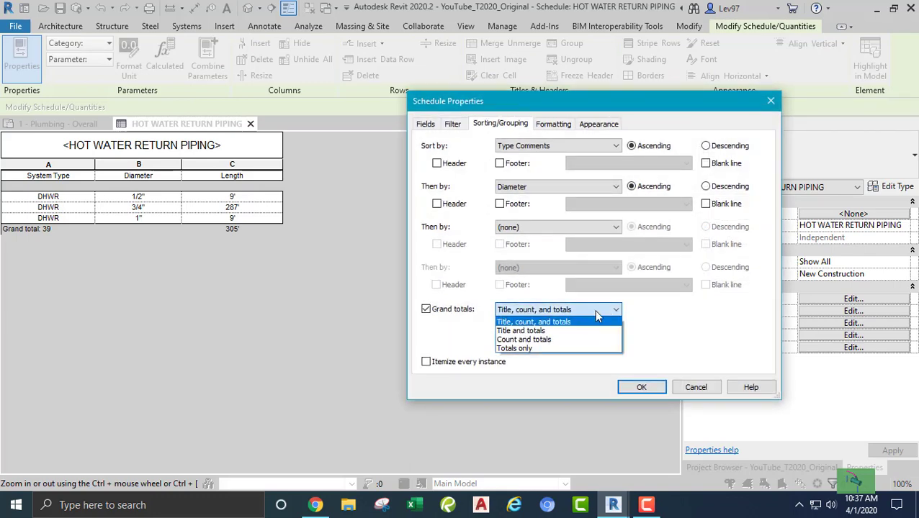
click(531, 331)
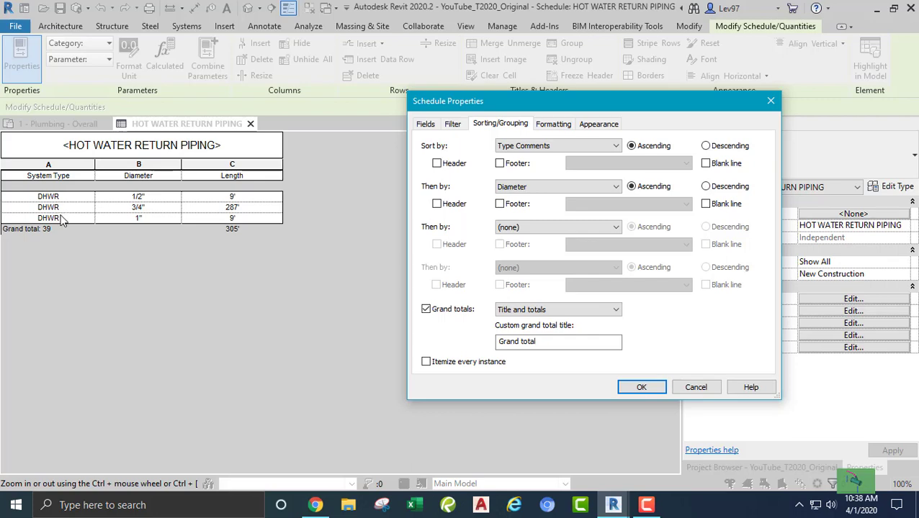
click(654, 389)
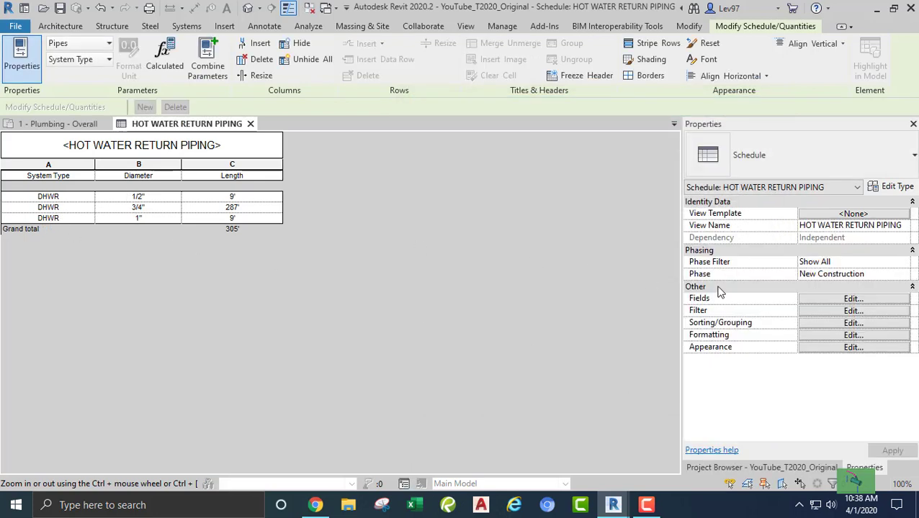
click(752, 469)
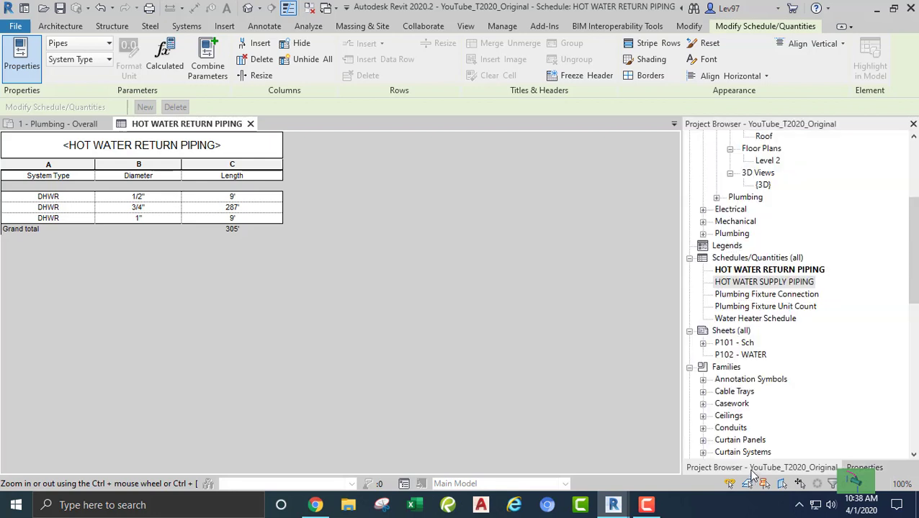
Step: Open the supply schedule, review schedule appearance settings, then reopen HOT WATER RETURN PIPING
click(749, 273)
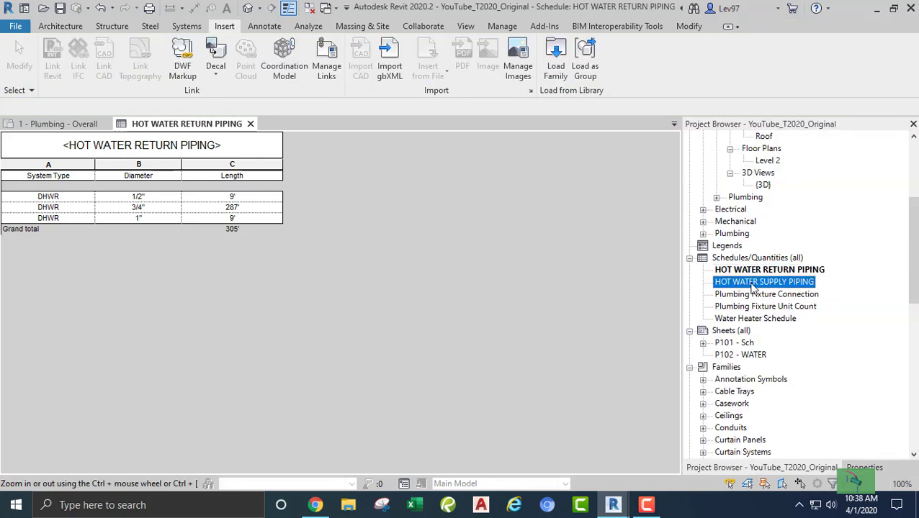
click(753, 284)
double_click(753, 284)
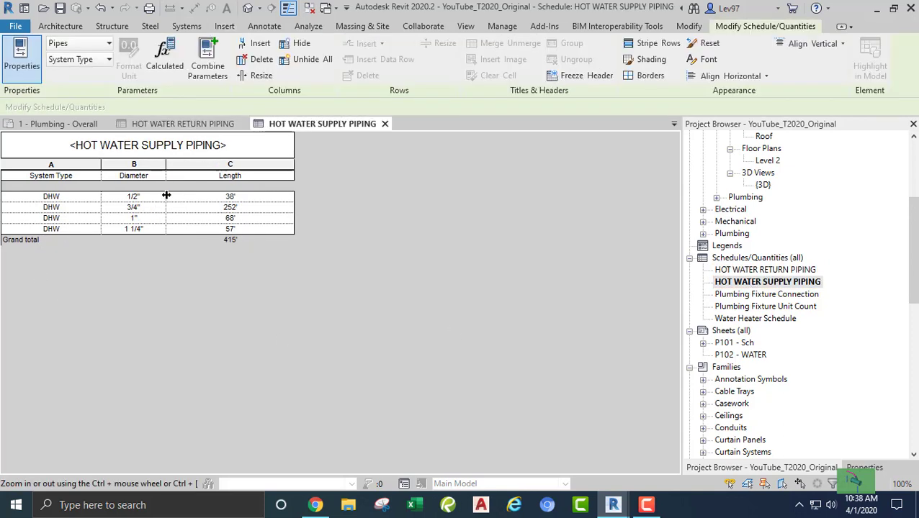
click(745, 307)
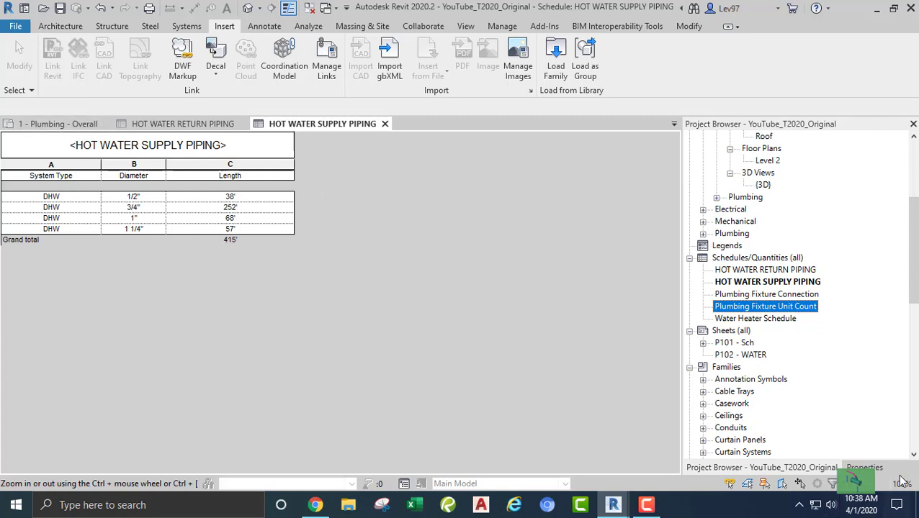
click(864, 467)
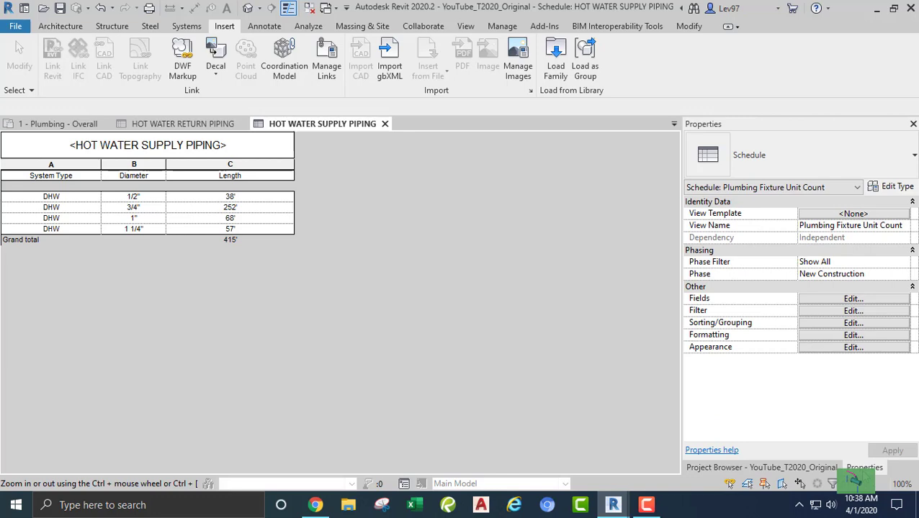
click(852, 348)
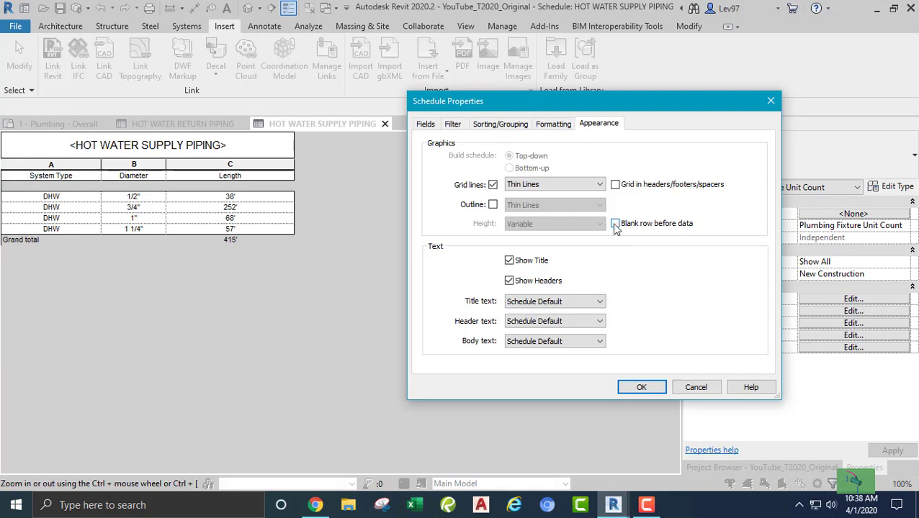
click(641, 387)
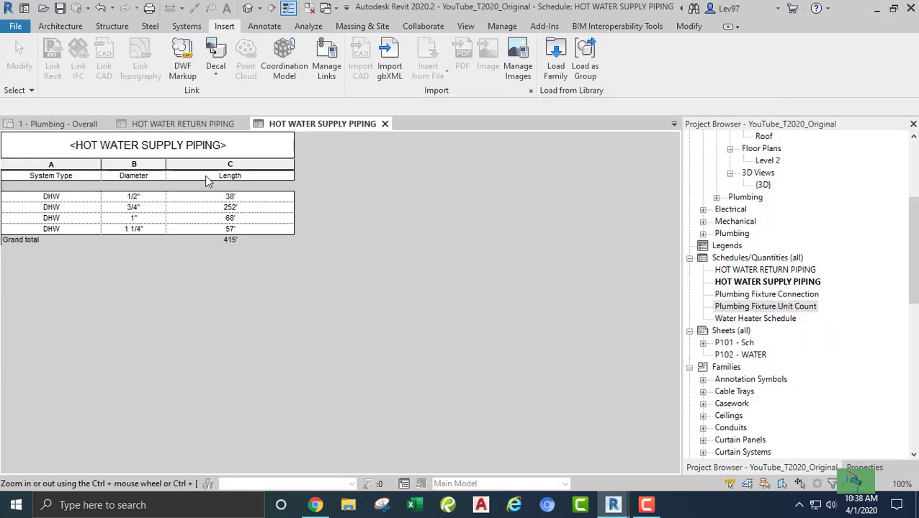
double_click(738, 271)
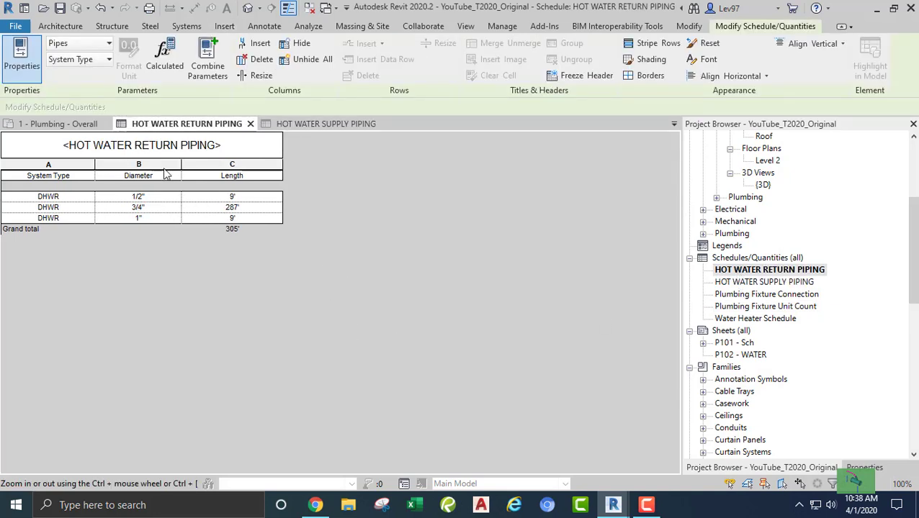
click(863, 467)
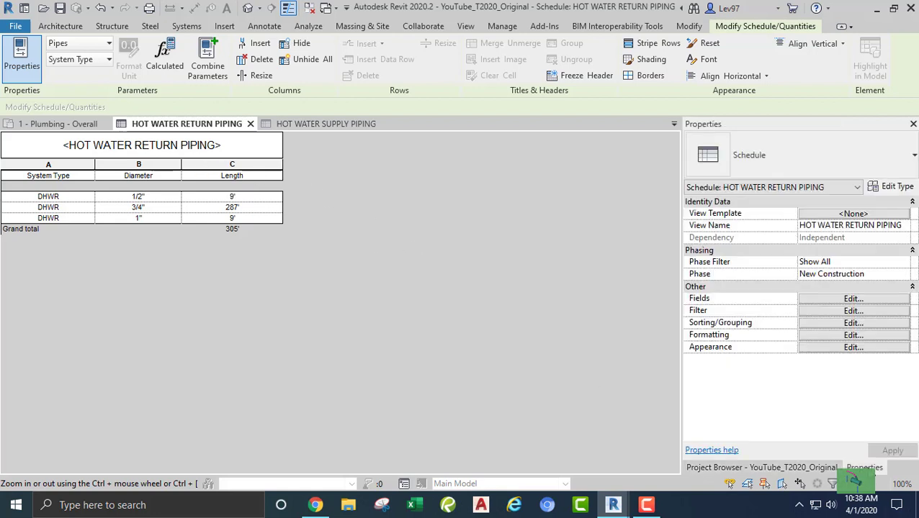
click(839, 347)
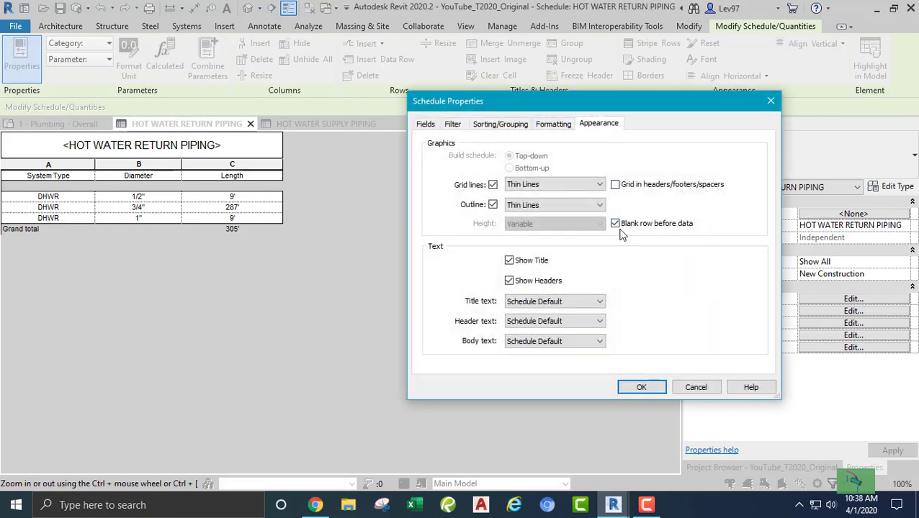
click(615, 224)
click(639, 387)
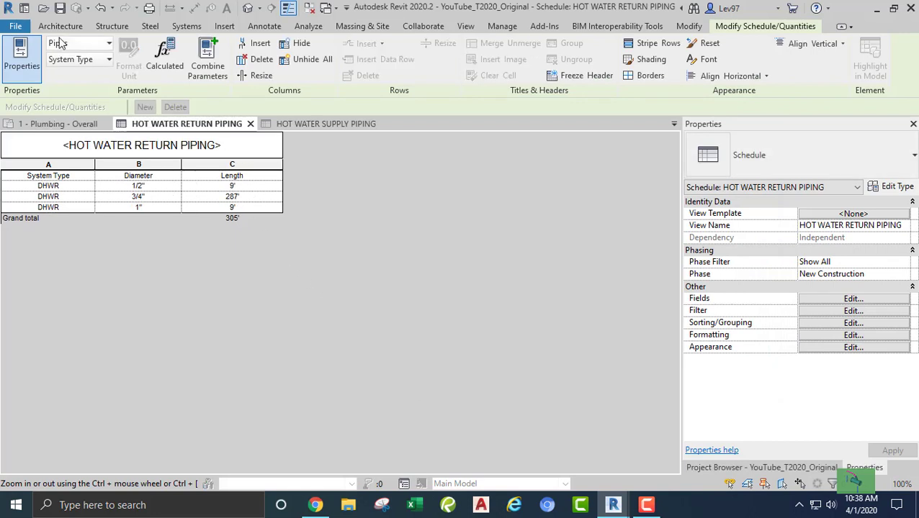
click(101, 8)
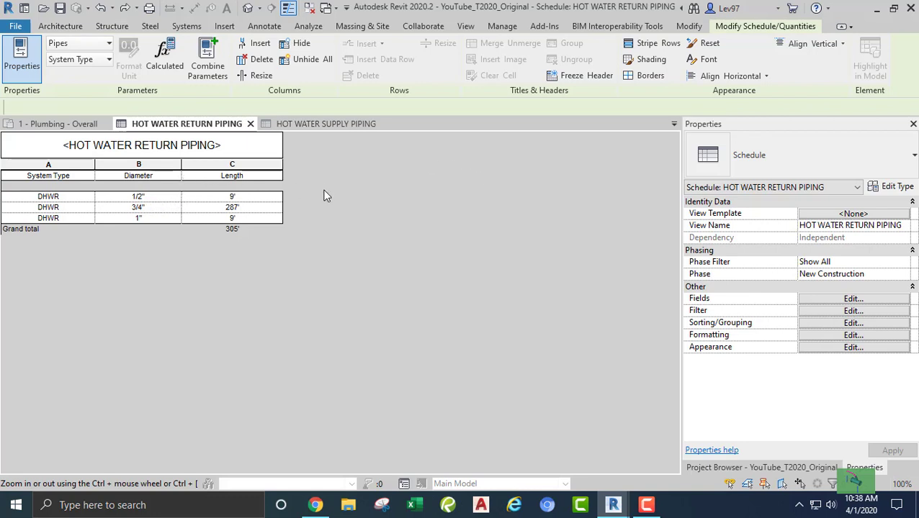
Step: Close both schedules, open sheet P101 - Sch and place the HOT WATER RETURN PIPING schedule
click(250, 125)
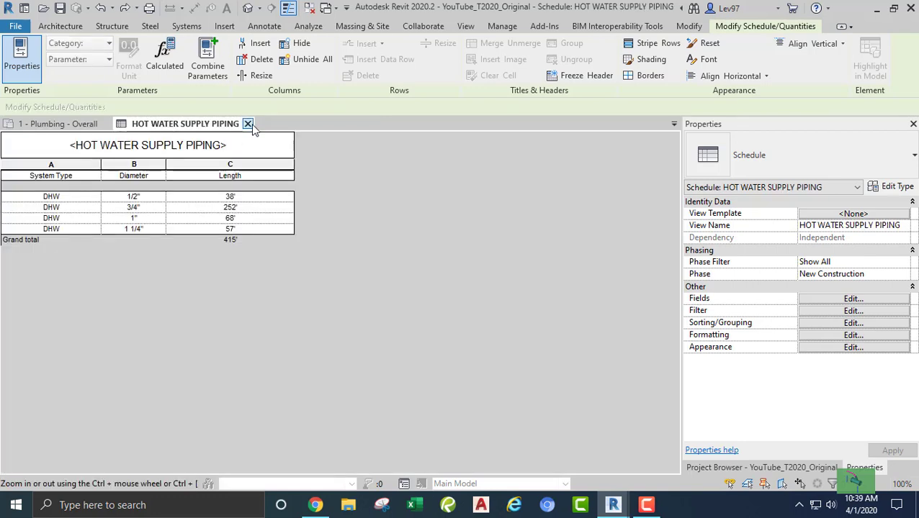
click(248, 124)
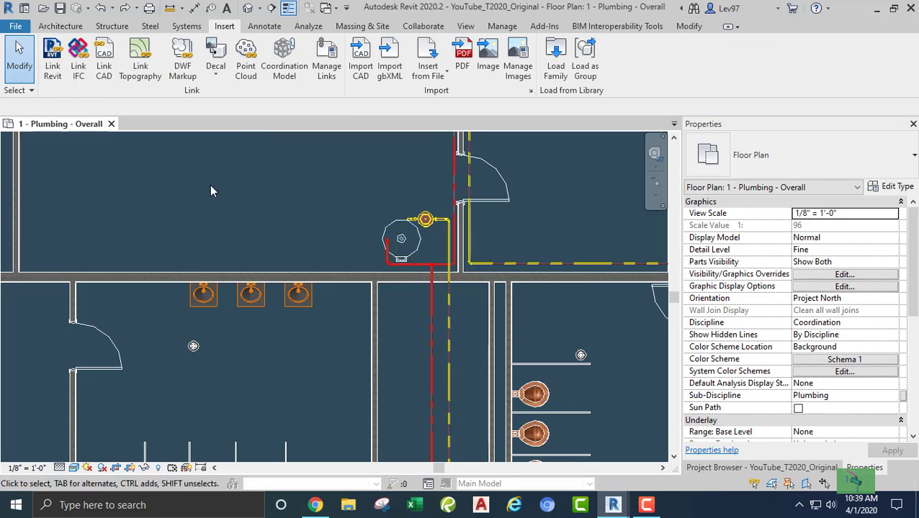
click(761, 468)
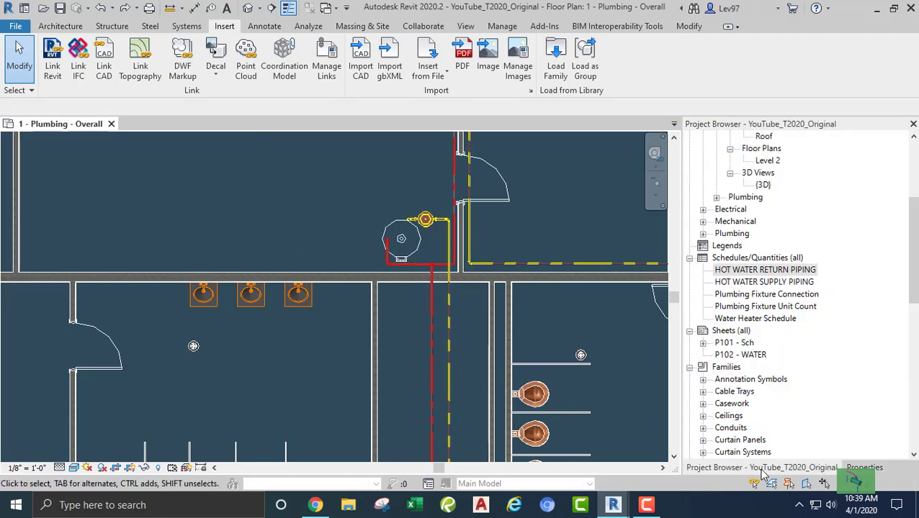
double_click(728, 343)
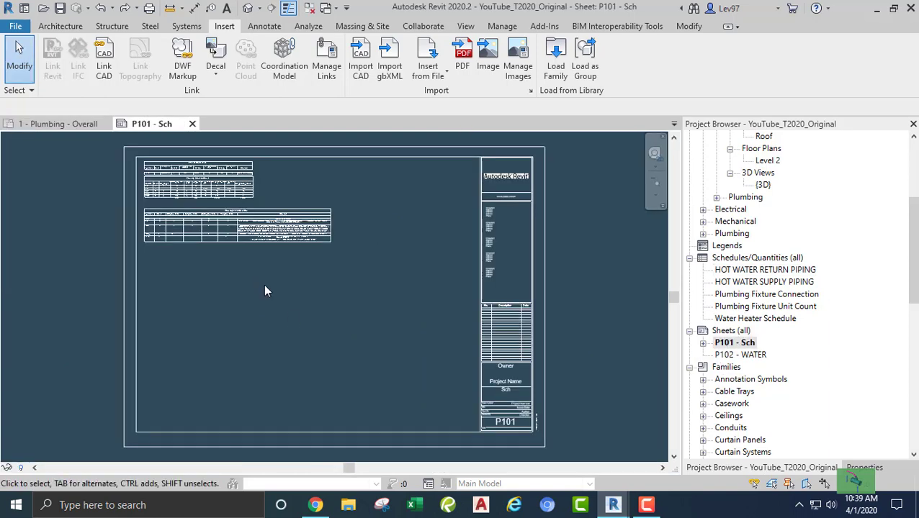
scroll(265, 289, up, 6)
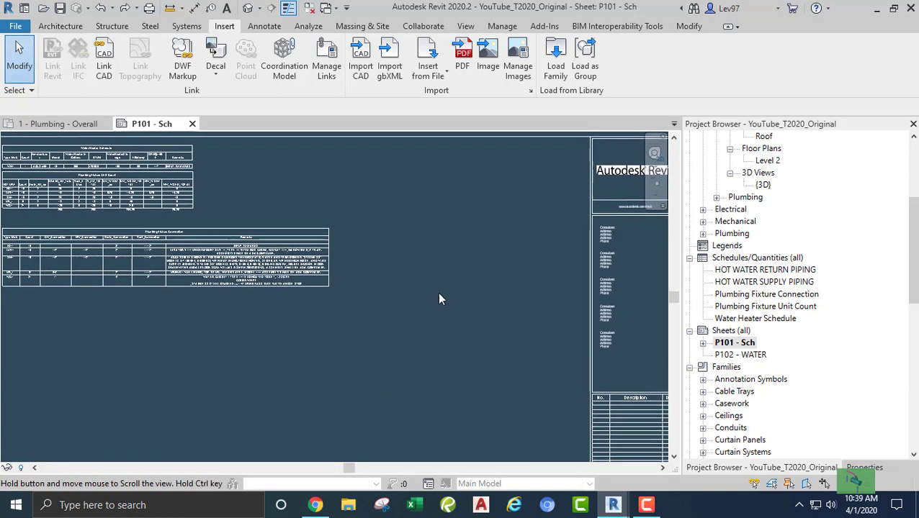
click(749, 271)
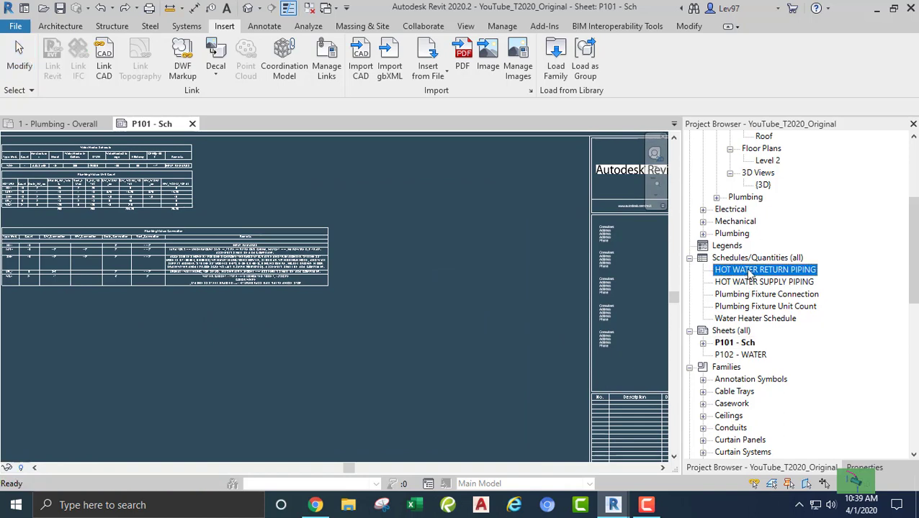
drag(749, 274, 354, 180)
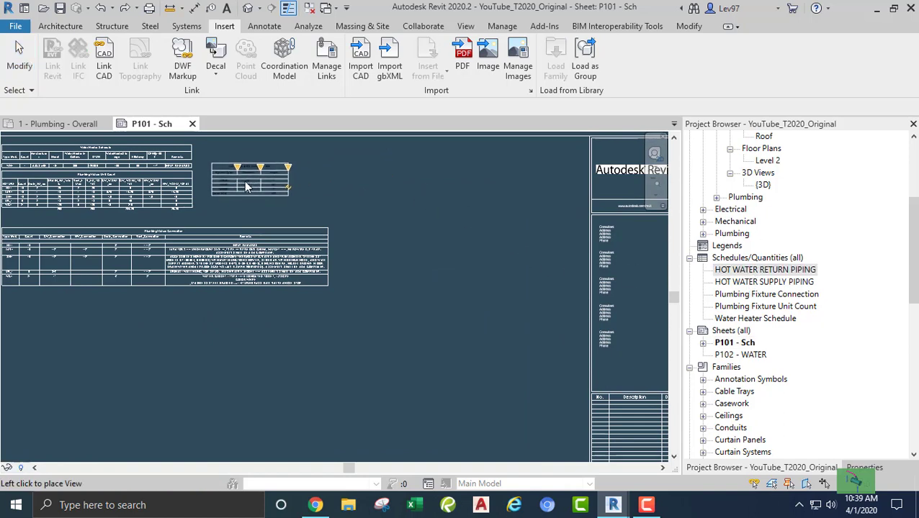
click(248, 194)
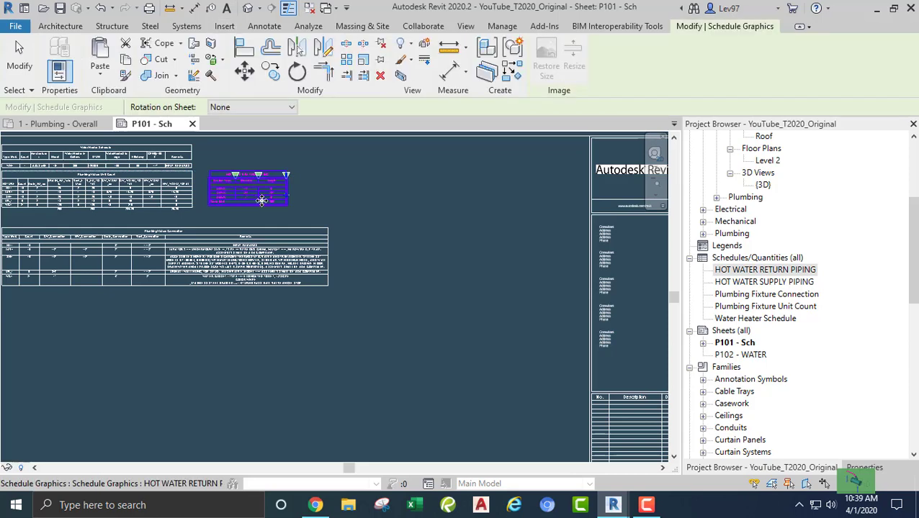
Step: Place the HOT WATER SUPPLY PIPING schedule beside the return schedule on P101
click(746, 283)
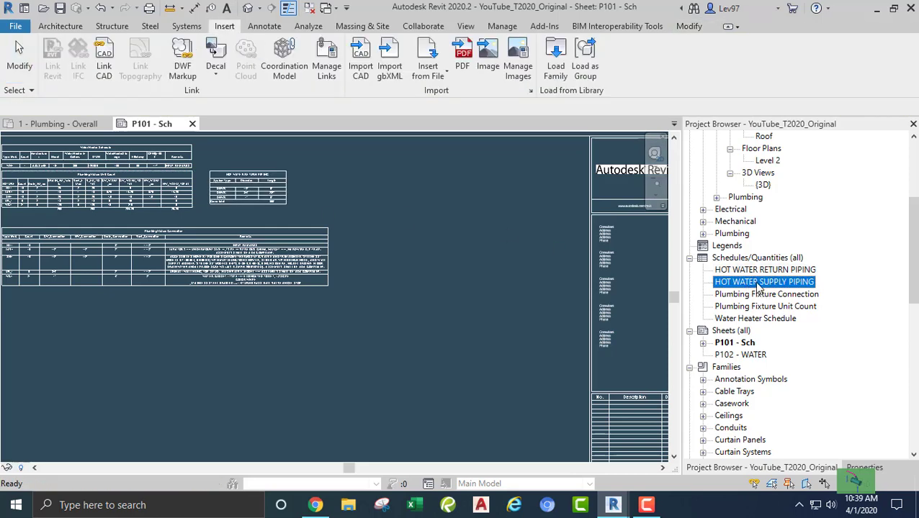
drag(557, 248, 398, 189)
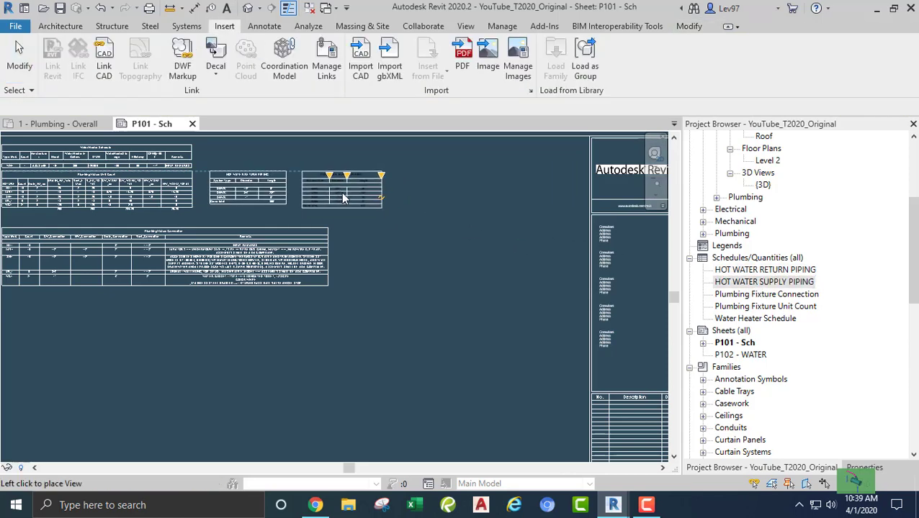
click(339, 196)
key(Escape)
middle_drag(367, 207, 513, 318)
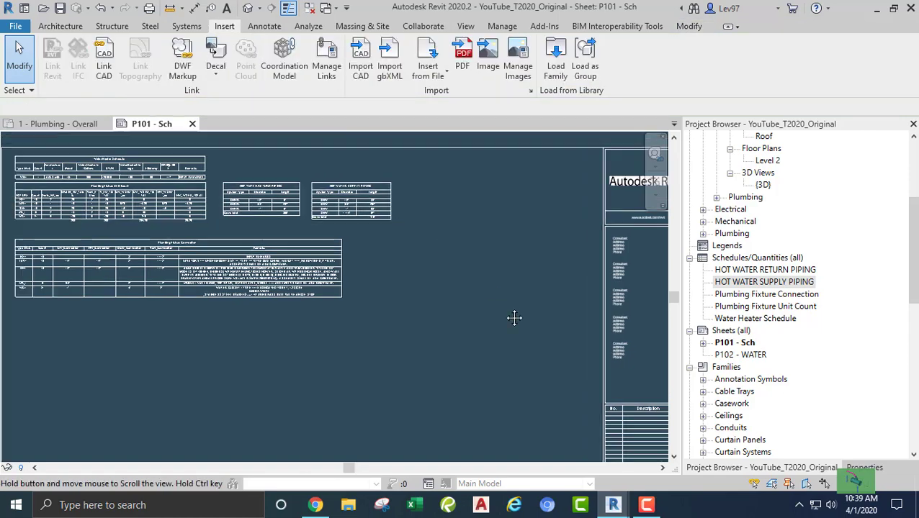
scroll(405, 279, up, 3)
scroll(405, 279, up, 4)
middle_drag(451, 218, 334, 189)
scroll(226, 296, down, 2)
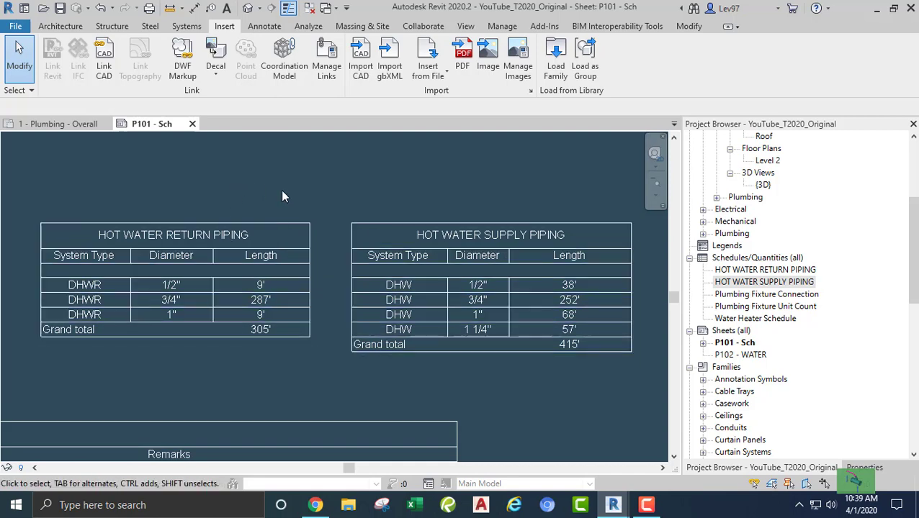
middle_drag(309, 192, 357, 200)
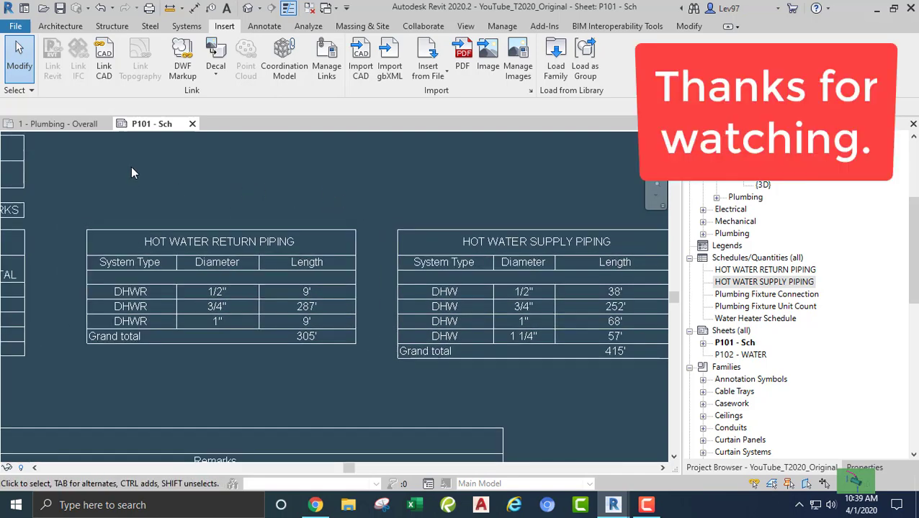
Step: Return to the 1 - Plumbing - Overall plan, centred on the water heater's inline pump
click(81, 128)
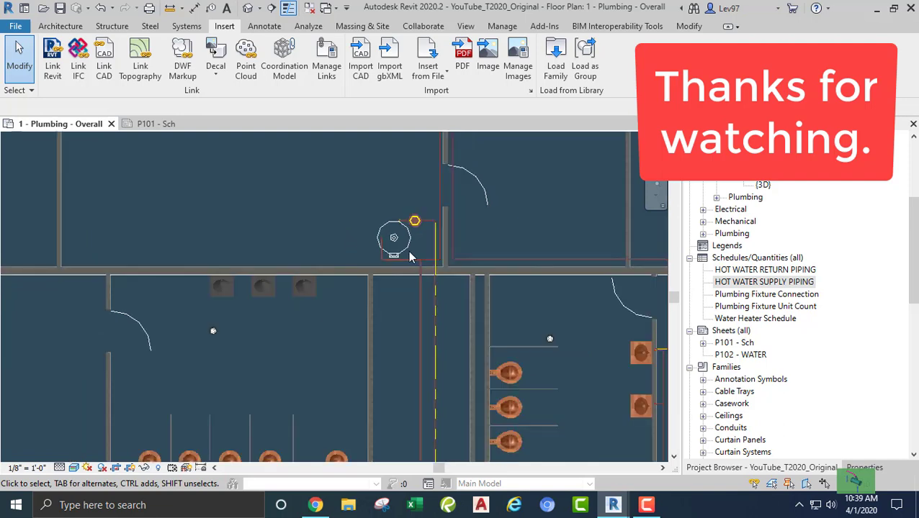
scroll(458, 389, down, 3)
scroll(445, 288, up, 3)
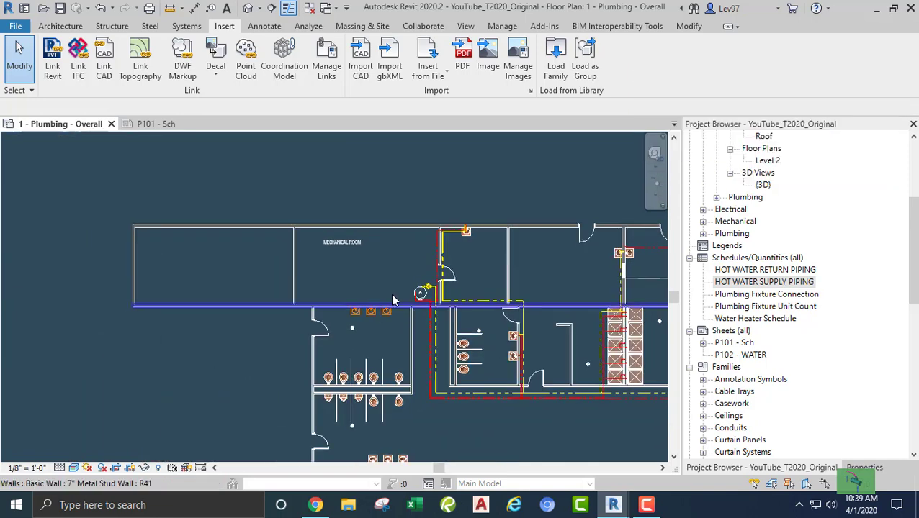
scroll(446, 288, up, 2)
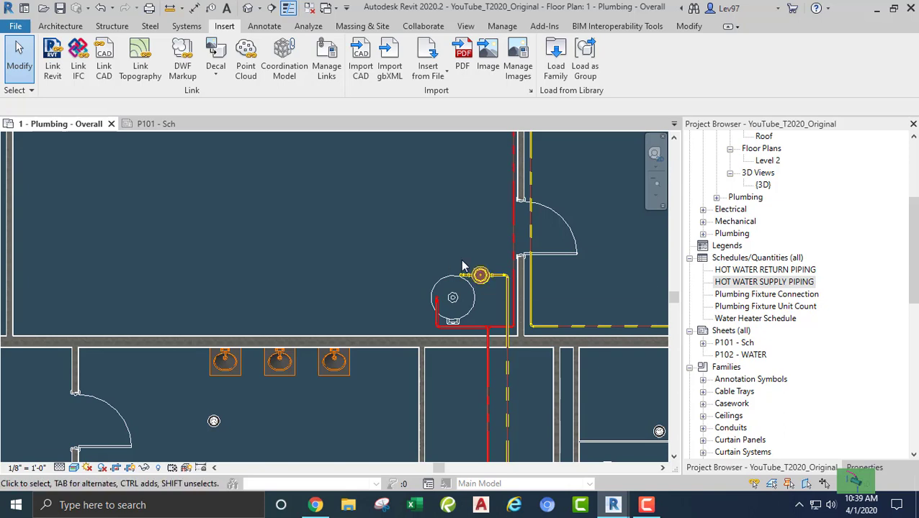
middle_drag(430, 236, 418, 234)
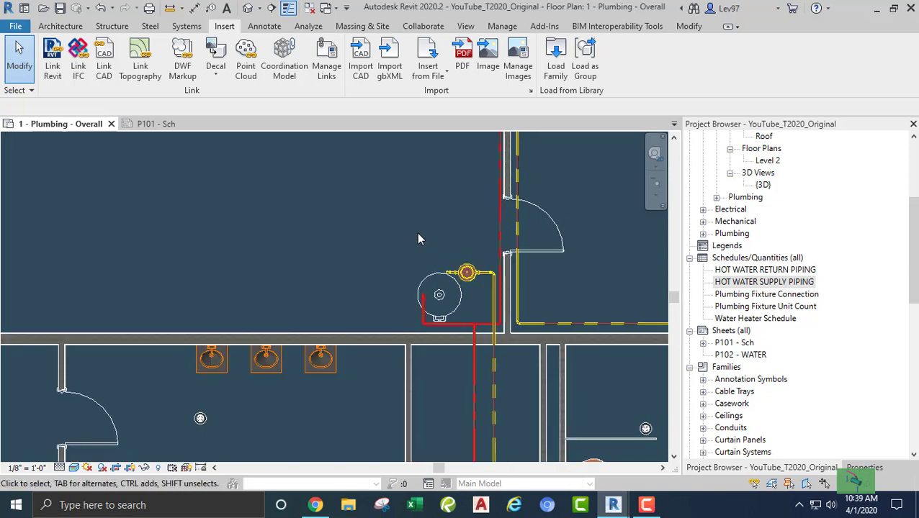